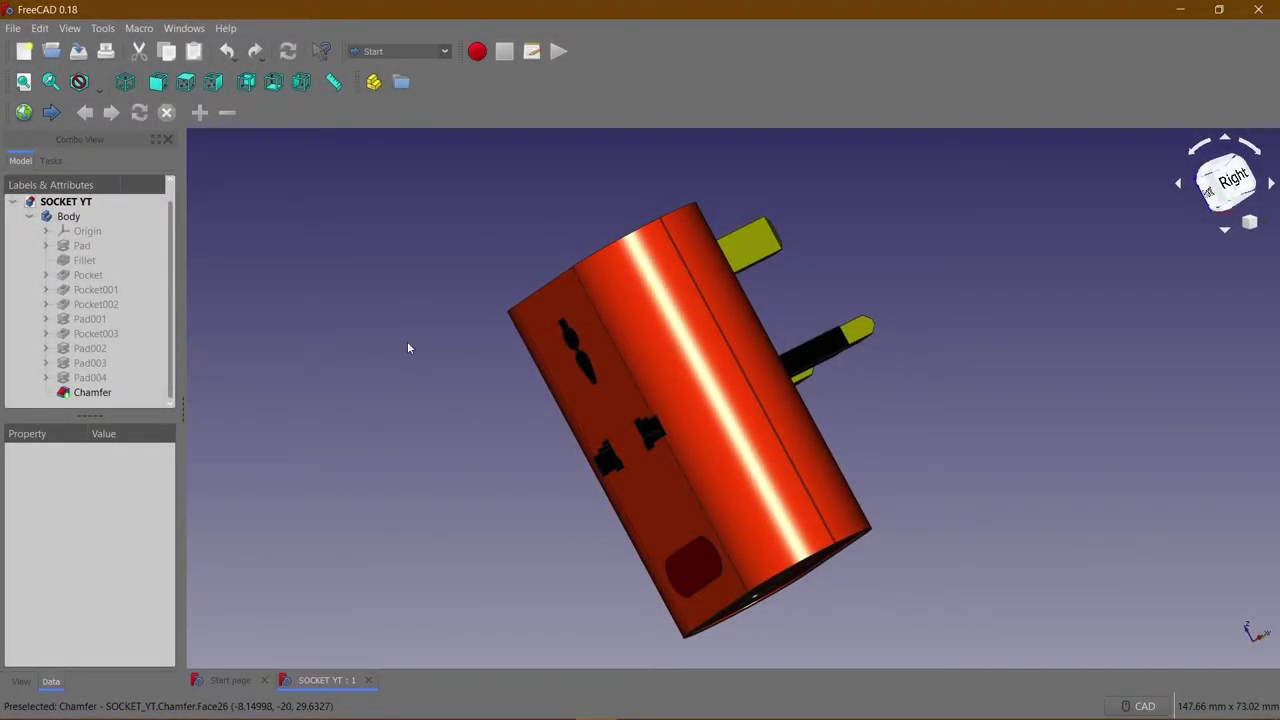
Create a new empty document, Unnamed1, from the File menu.
{"action": "left_click", "coordinate": [13, 28]}
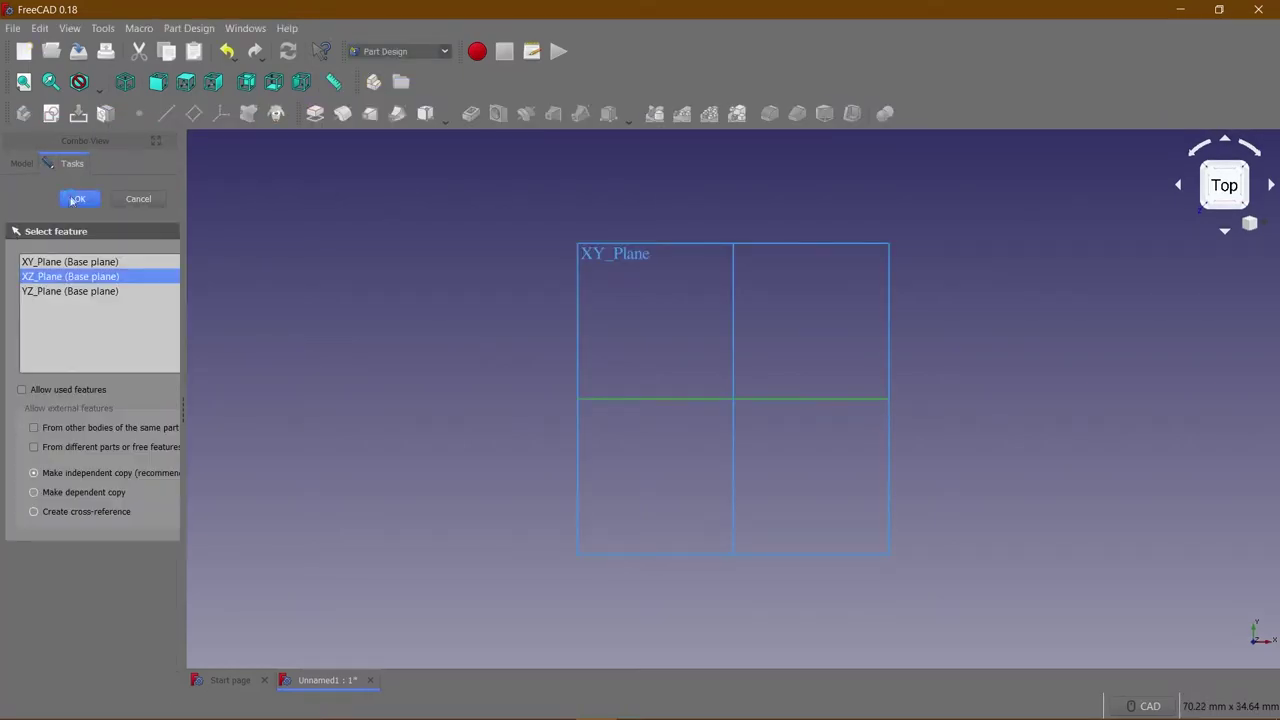
Sketch a rectangle on the XZ plane placed 30 mm from the origin.
{"action": "left_click", "coordinate": [75, 199]}
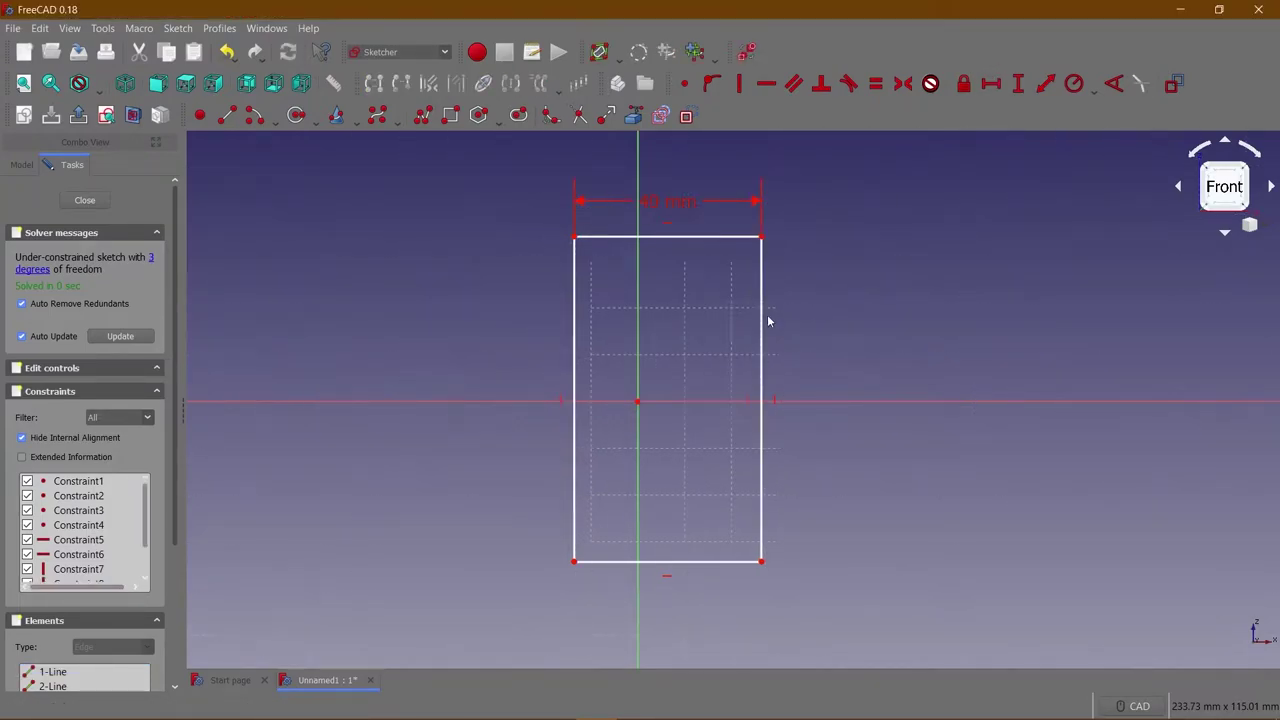
{"action": "left_click", "coordinate": [615, 273]}
{"action": "left_click", "coordinate": [640, 402]}
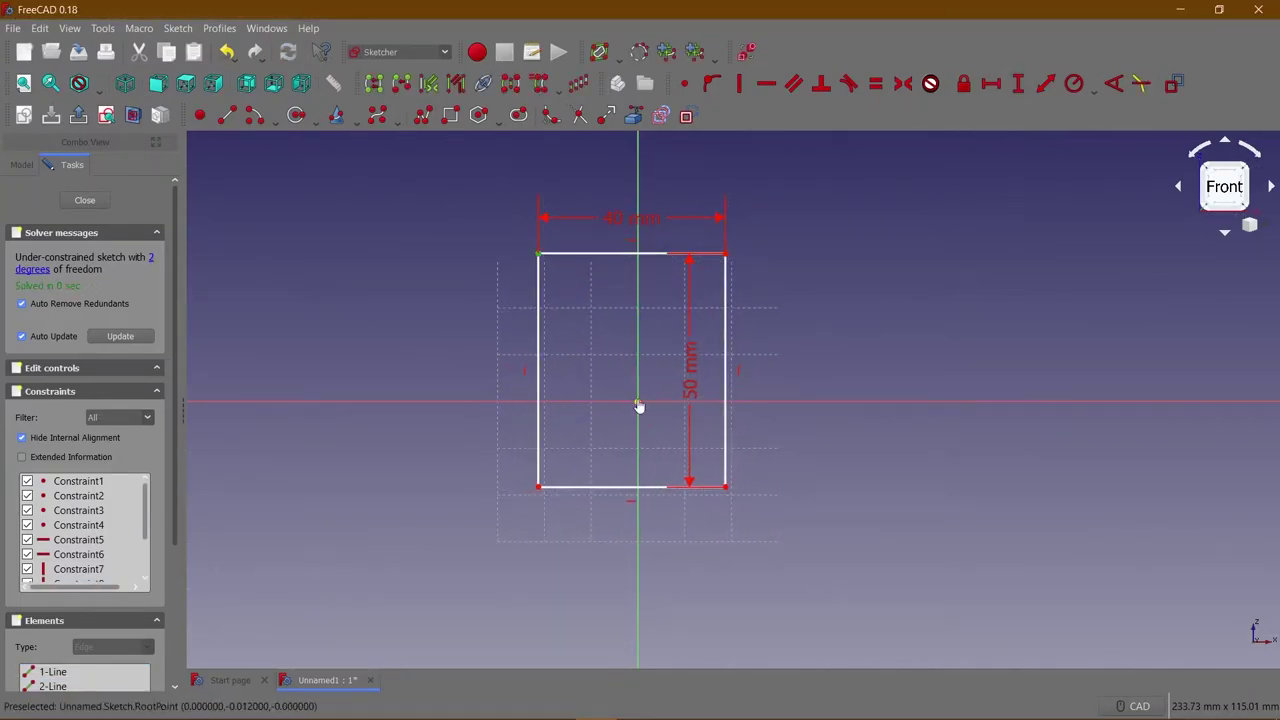
{"action": "left_click", "coordinate": [1017, 83]}
{"action": "type", "text": "30"}
{"action": "key", "text": "Return"}
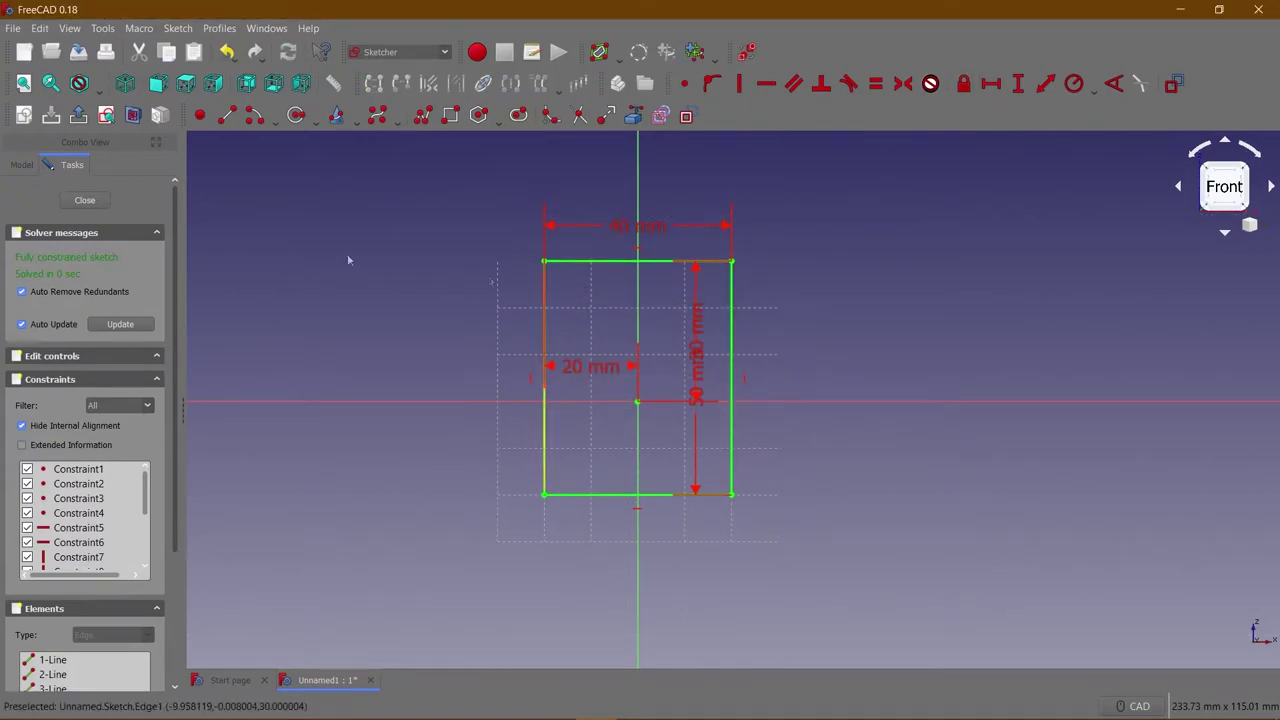
{"action": "left_click", "coordinate": [84, 200]}
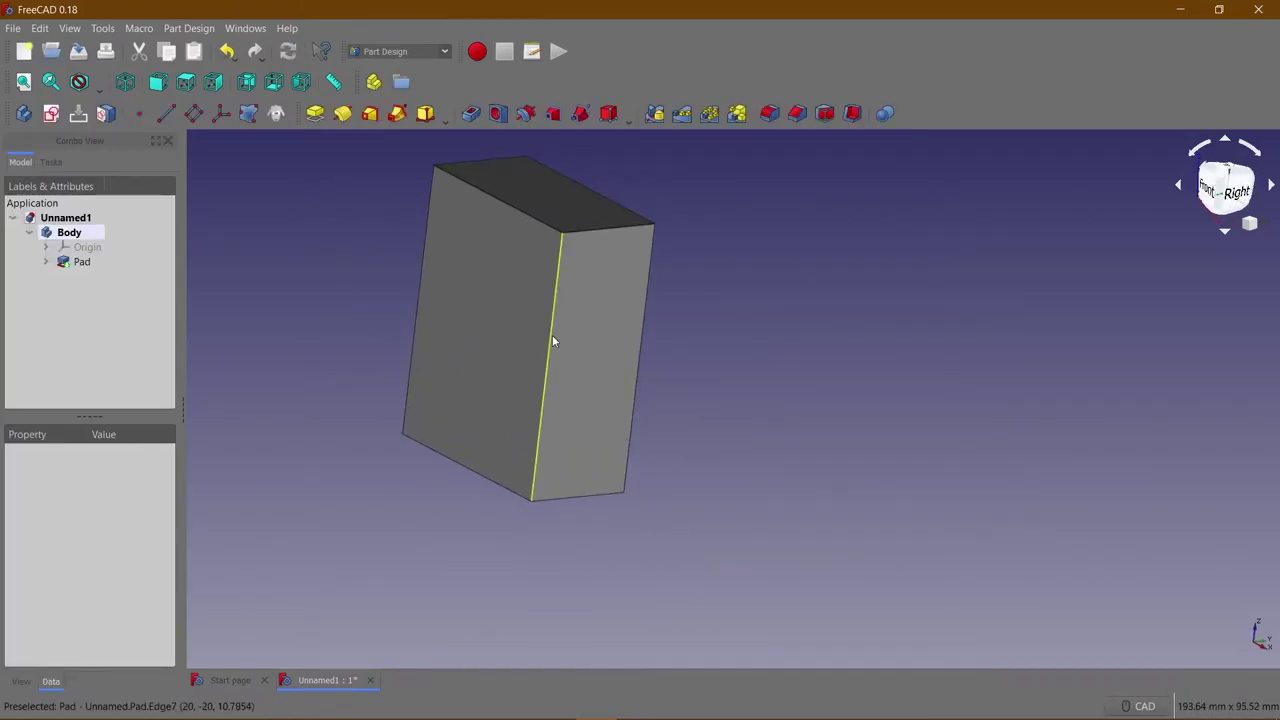
Round the box's vertical edges with a 5 mm fillet and start a sketch on its top face.
{"action": "left_click", "coordinate": [552, 335]}
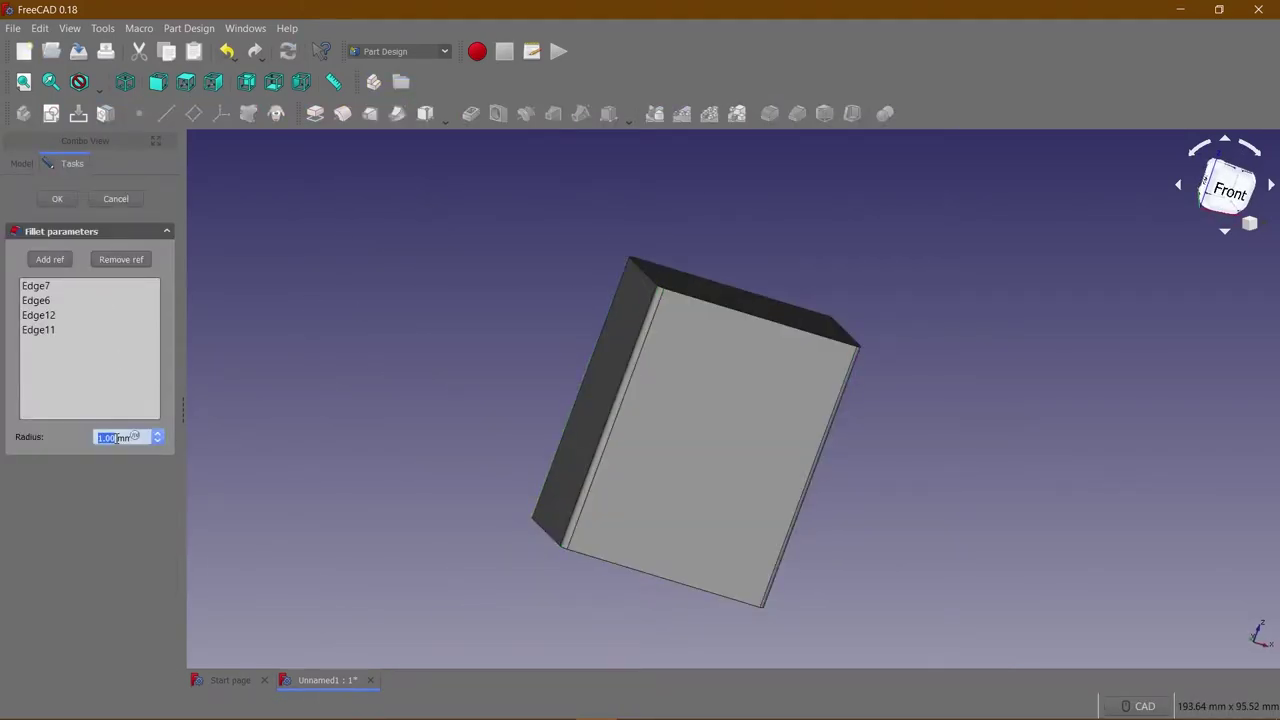
{"action": "type", "text": "5"}
{"action": "key", "text": "Return"}
{"action": "middle_click_drag", "start_coordinate": [376, 258], "coordinate": [415, 297]}
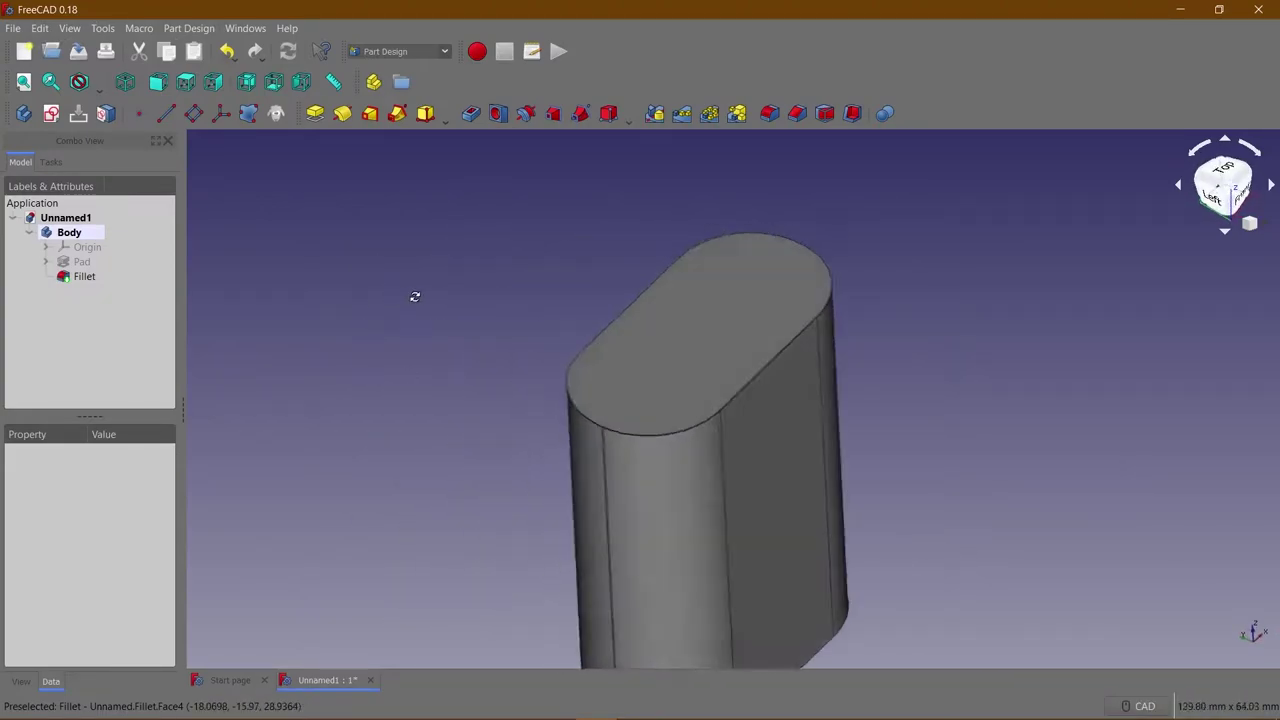
{"action": "left_click", "coordinate": [580, 295]}
{"action": "left_click", "coordinate": [51, 113]}
{"action": "scroll", "coordinate": [330, 280], "scroll_direction": "up", "scroll_amount": 3}
Draw the slot outline from two straight lines and two end arcs.
{"action": "left_click", "coordinate": [382, 279]}
{"action": "left_click", "coordinate": [550, 279]}
{"action": "left_click", "coordinate": [385, 437]}
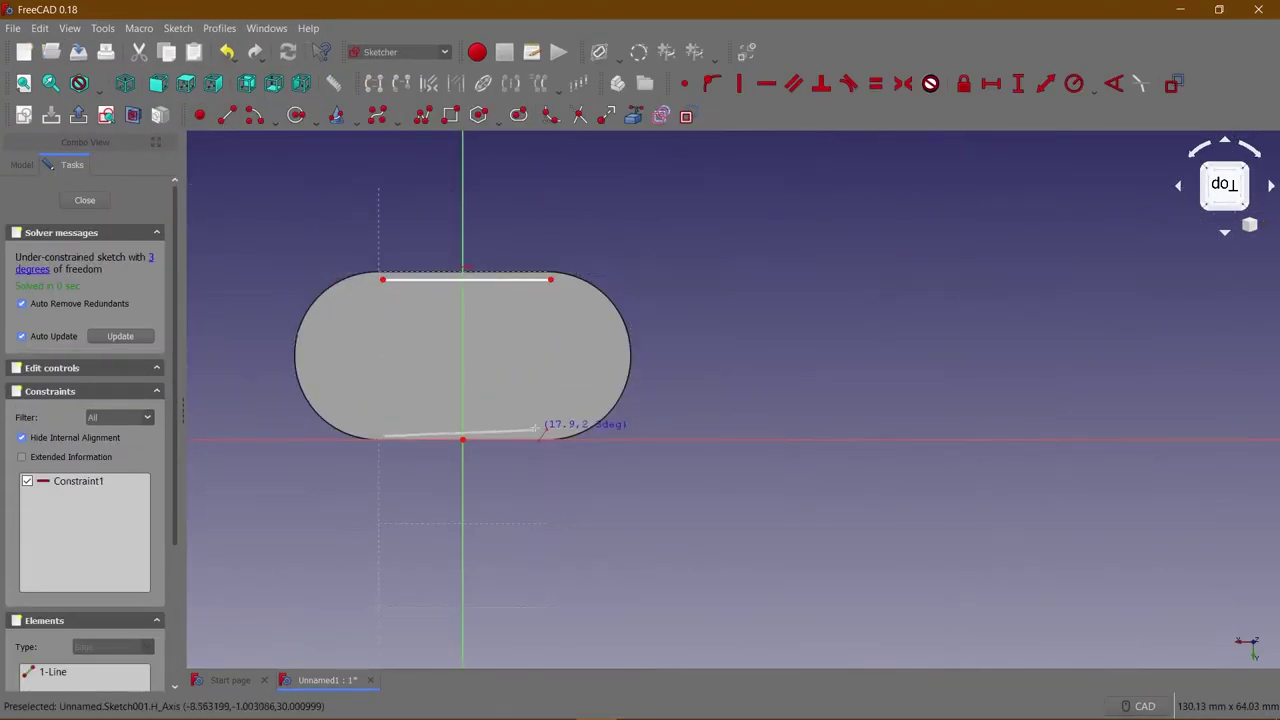
{"action": "left_click", "coordinate": [381, 430]}
{"action": "left_click", "coordinate": [560, 346]}
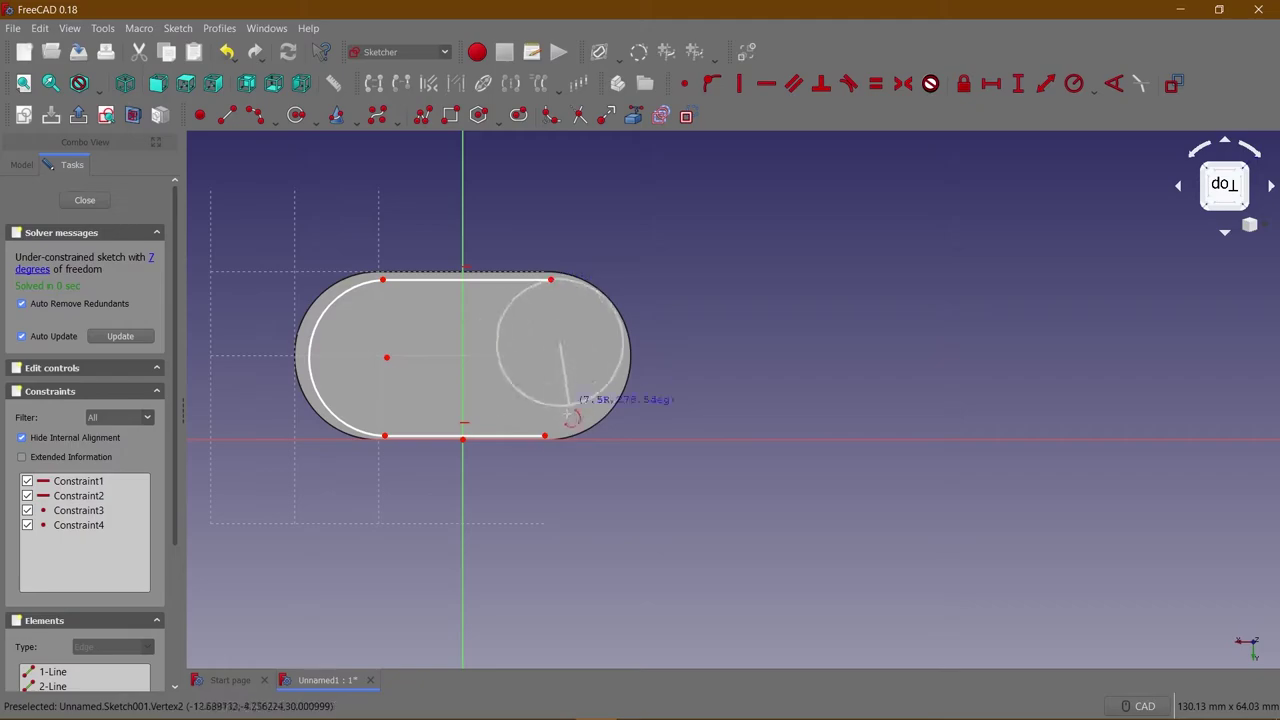
{"action": "middle_click_drag", "start_coordinate": [465, 326], "coordinate": [622, 322]}
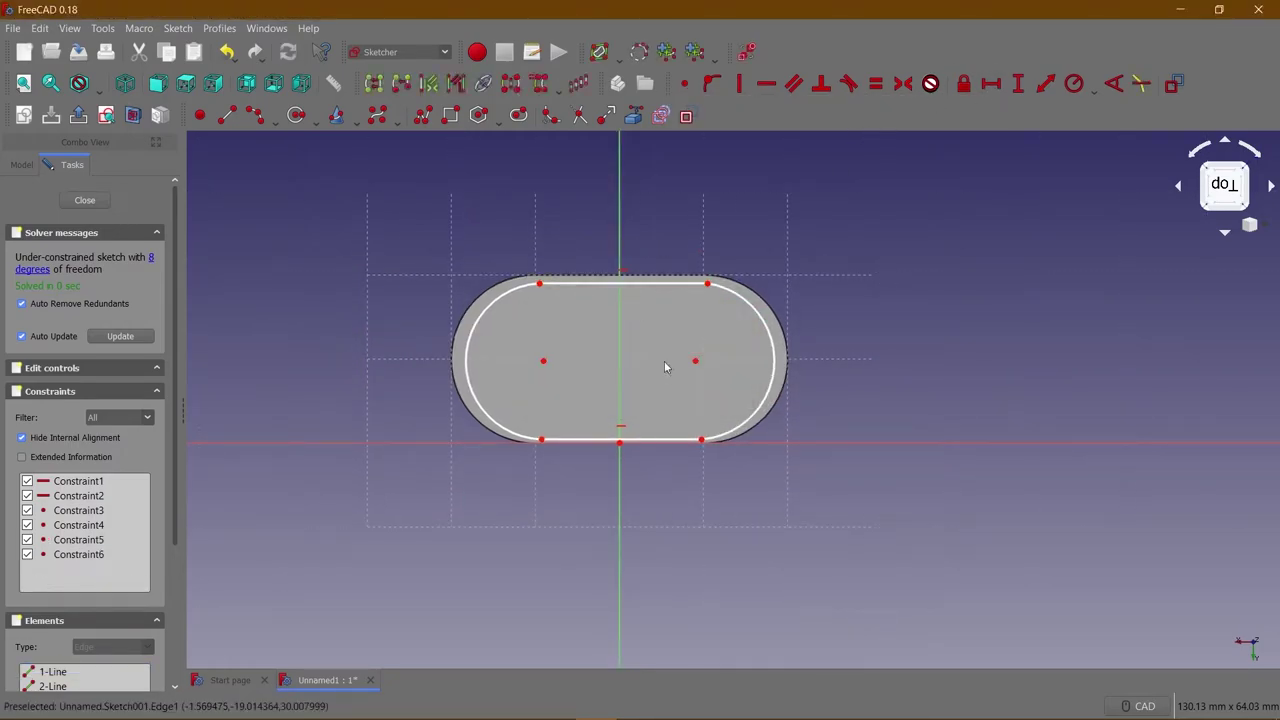
Constrain the slot with equal sides, 20 mm line length, 8.9 mm arc radius and tangency.
{"action": "left_click", "coordinate": [676, 432]}
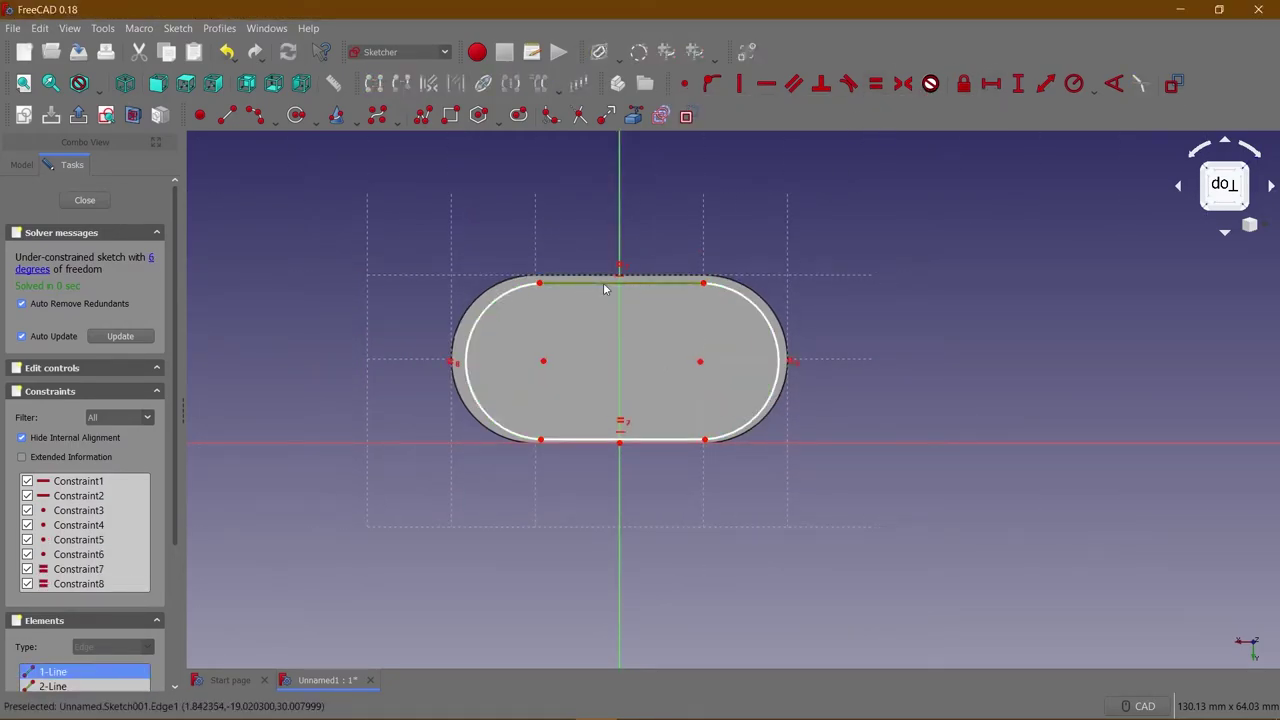
{"action": "key", "text": "shift+d"}
{"action": "key", "text": "Return"}
{"action": "left_click", "coordinate": [510, 305]}
{"action": "key", "text": "shift+r"}
{"action": "key", "text": "Return"}
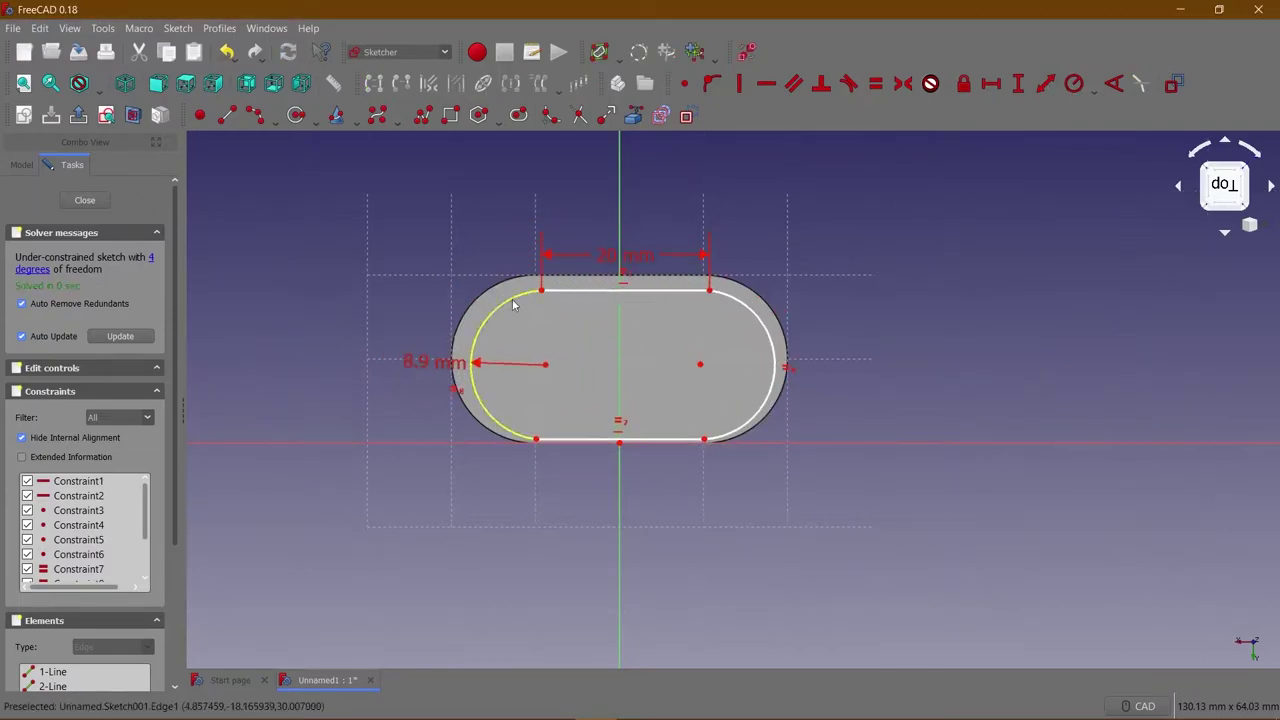
{"action": "left_click", "coordinate": [847, 83]}
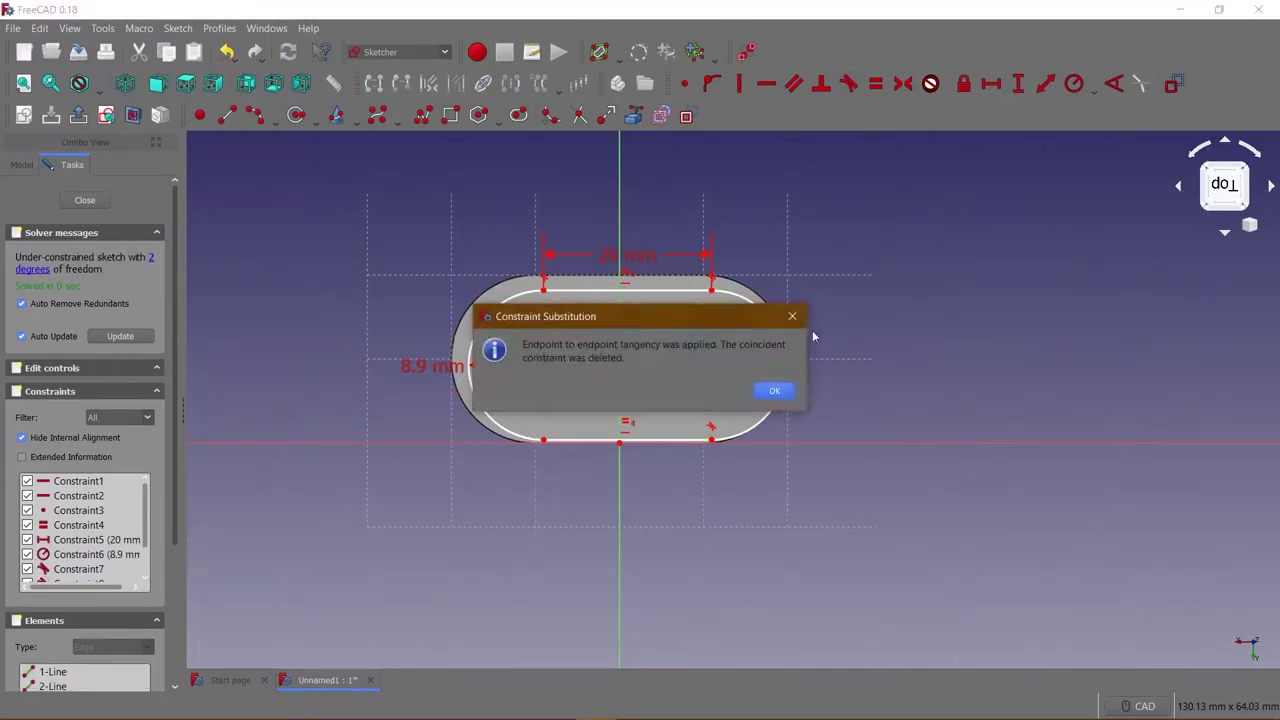
{"action": "key", "text": "Return"}
Position the slot's lower-left point 10 mm from the axes.
{"action": "left_click_drag", "start_coordinate": [690, 291], "coordinate": [680, 257]}
{"action": "left_click", "coordinate": [1017, 83]}
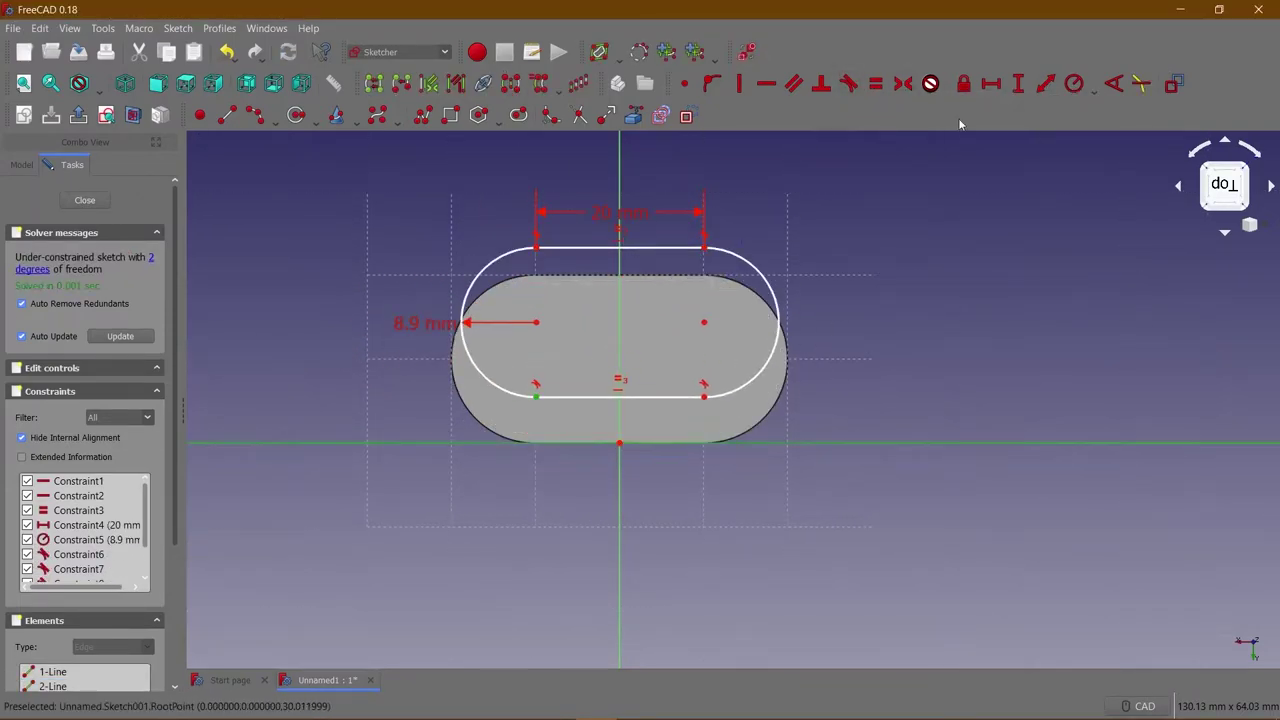
{"action": "left_click", "coordinate": [655, 432]}
{"action": "type", "text": "0"}
{"action": "key", "text": "Return"}
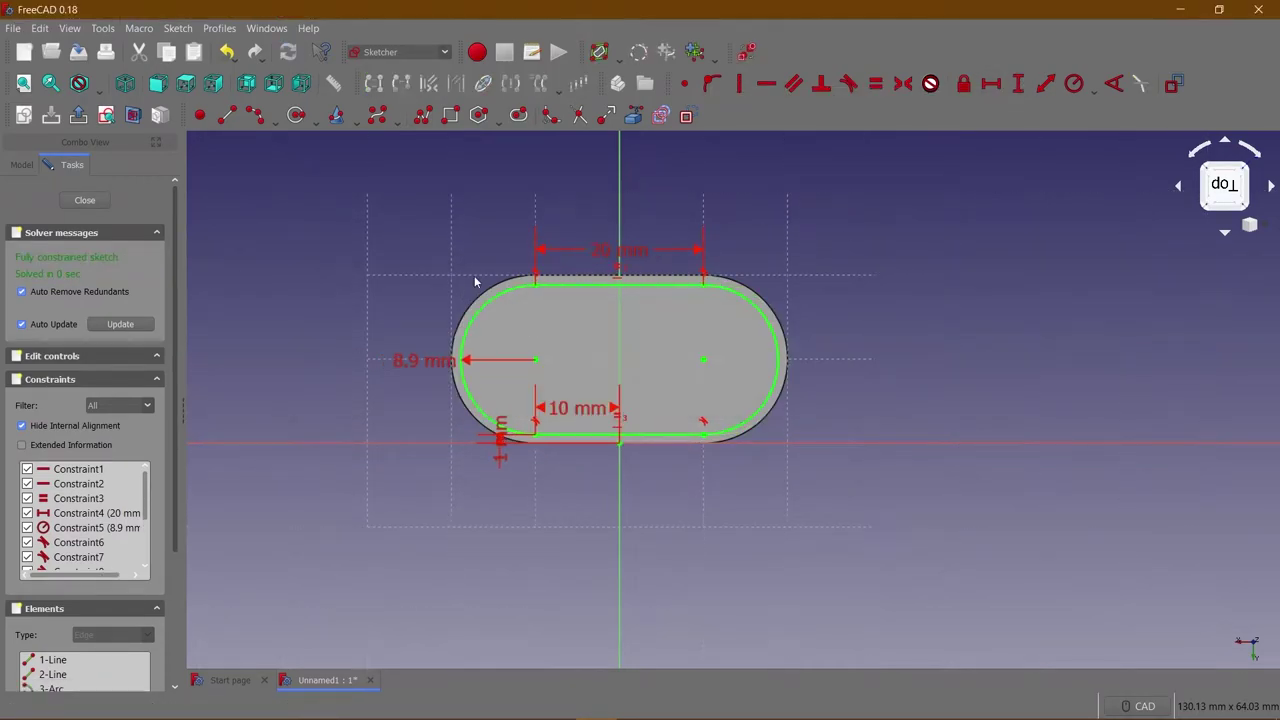
Cut the slot as a shallow 0.2 mm pocket into the top face.
{"action": "left_click", "coordinate": [84, 200]}
{"action": "left_click", "coordinate": [470, 113]}
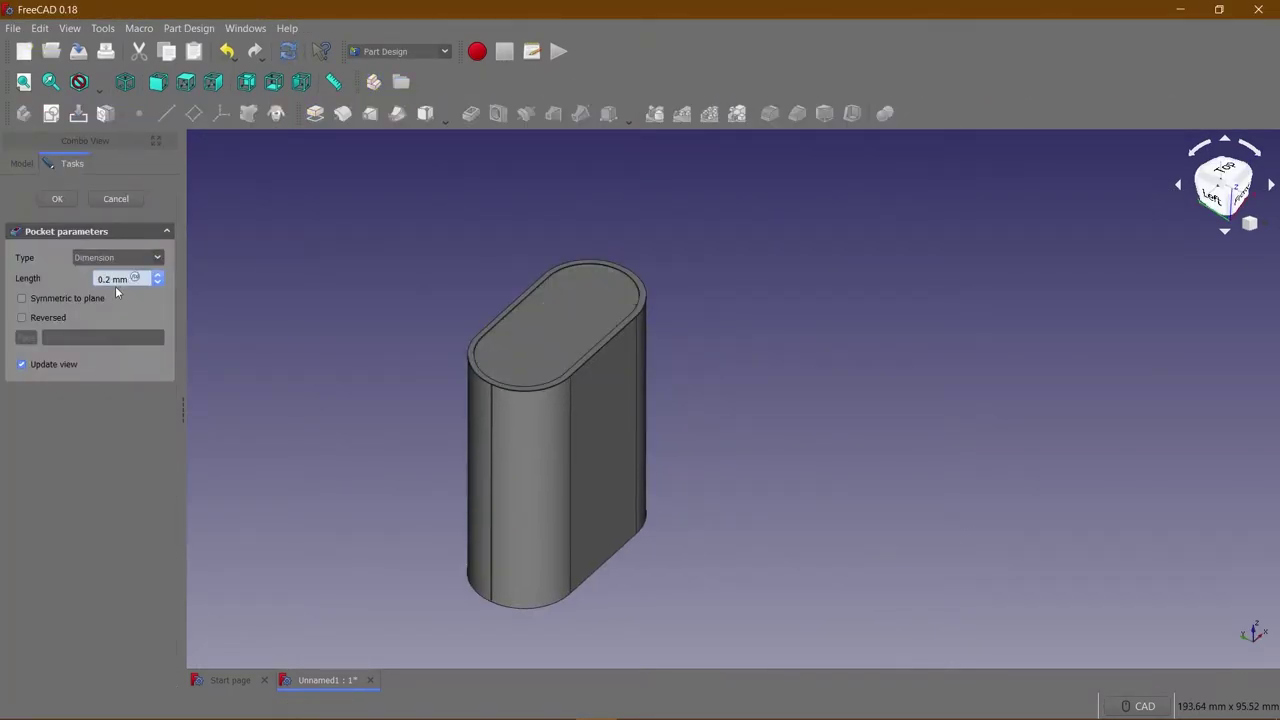
{"action": "key", "text": "Return"}
{"action": "scroll", "coordinate": [557, 331], "scroll_direction": "up", "scroll_amount": 5}
{"action": "middle_click_drag", "start_coordinate": [557, 331], "coordinate": [853, 427]}
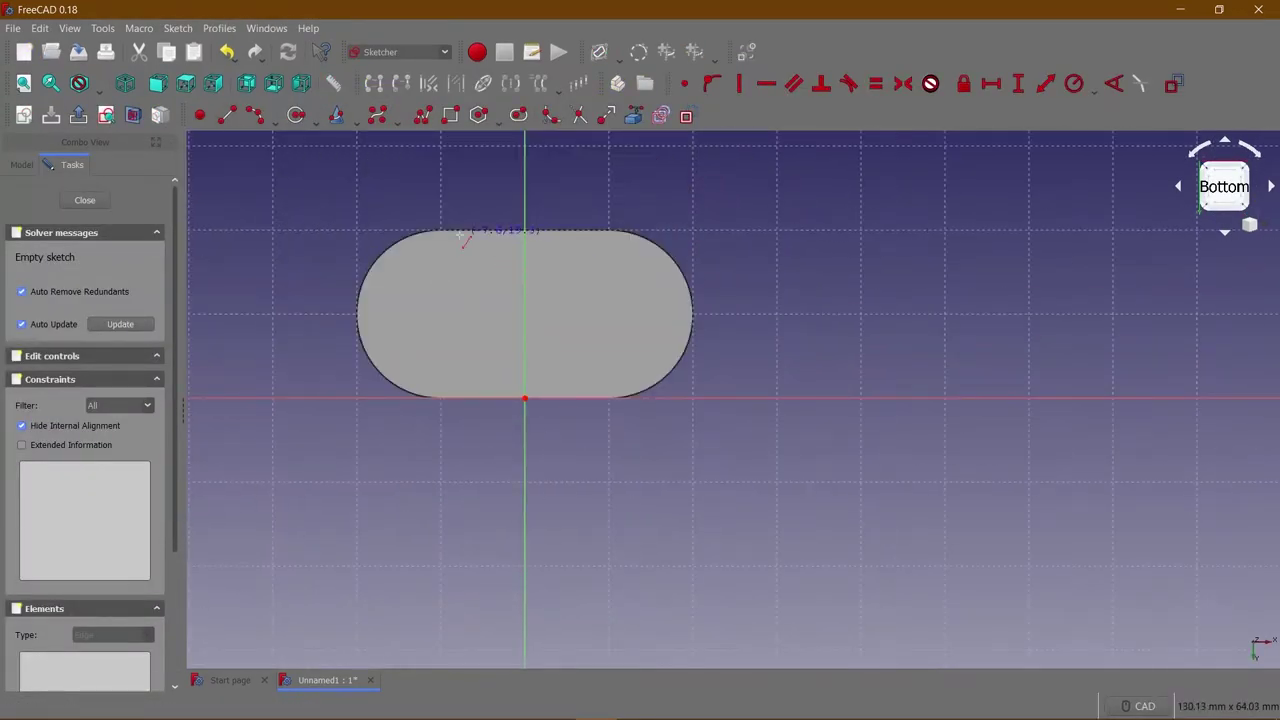
Draw the bottom slot outline and dimension its arc radius and 10 mm position.
{"action": "left_click", "coordinate": [676, 345]}
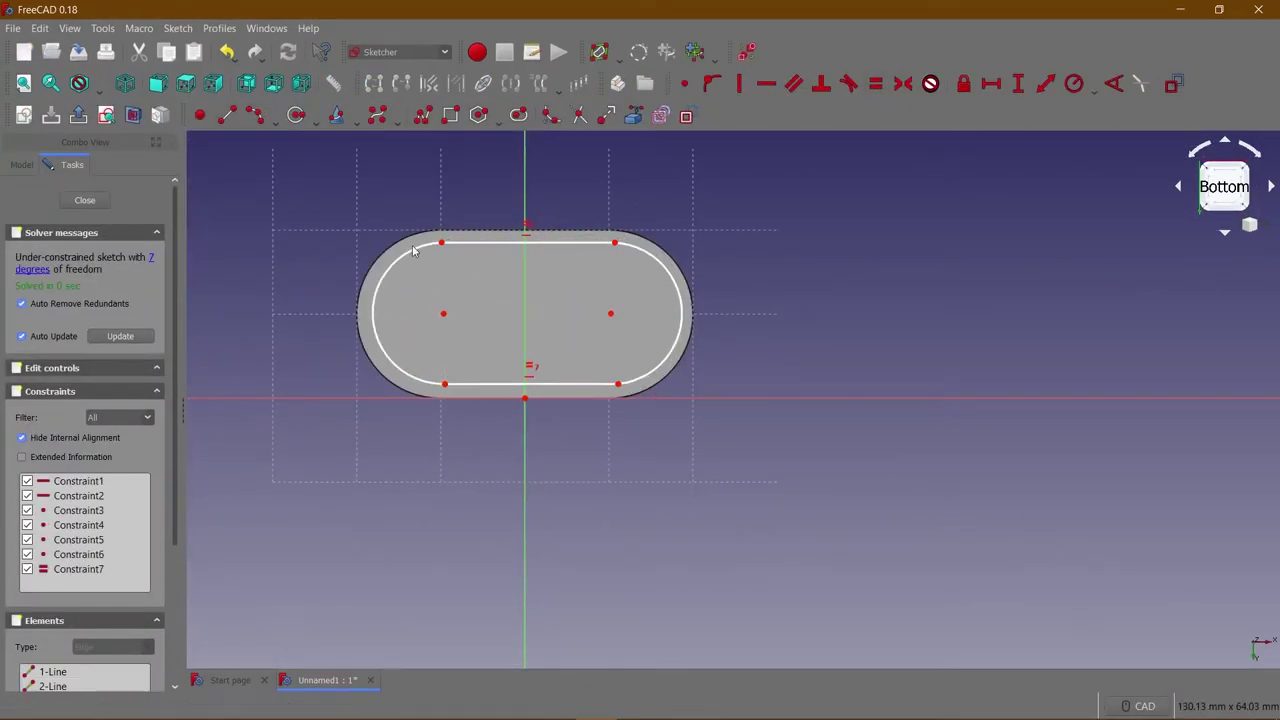
{"action": "left_click", "coordinate": [1073, 83]}
{"action": "type", "text": ".9"}
{"action": "key", "text": "Return"}
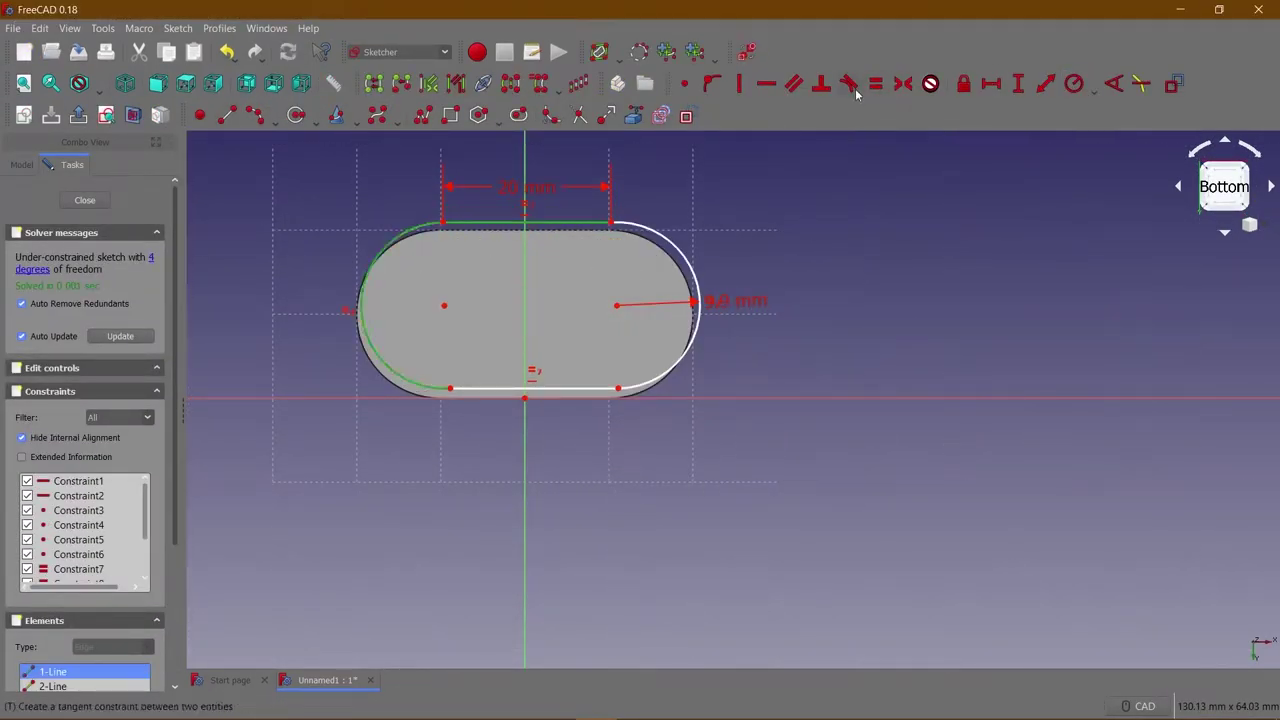
{"action": "left_click", "coordinate": [448, 388]}
{"action": "key", "text": "i"}
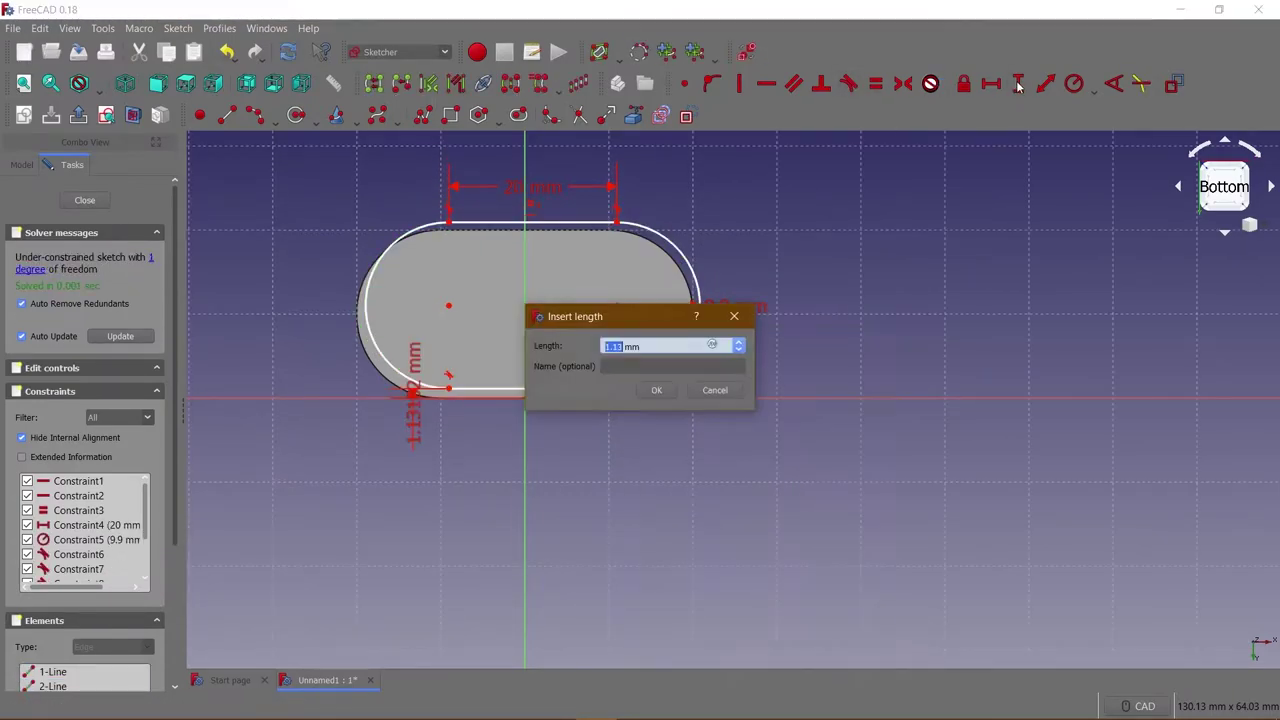
{"action": "key", "text": "Return"}
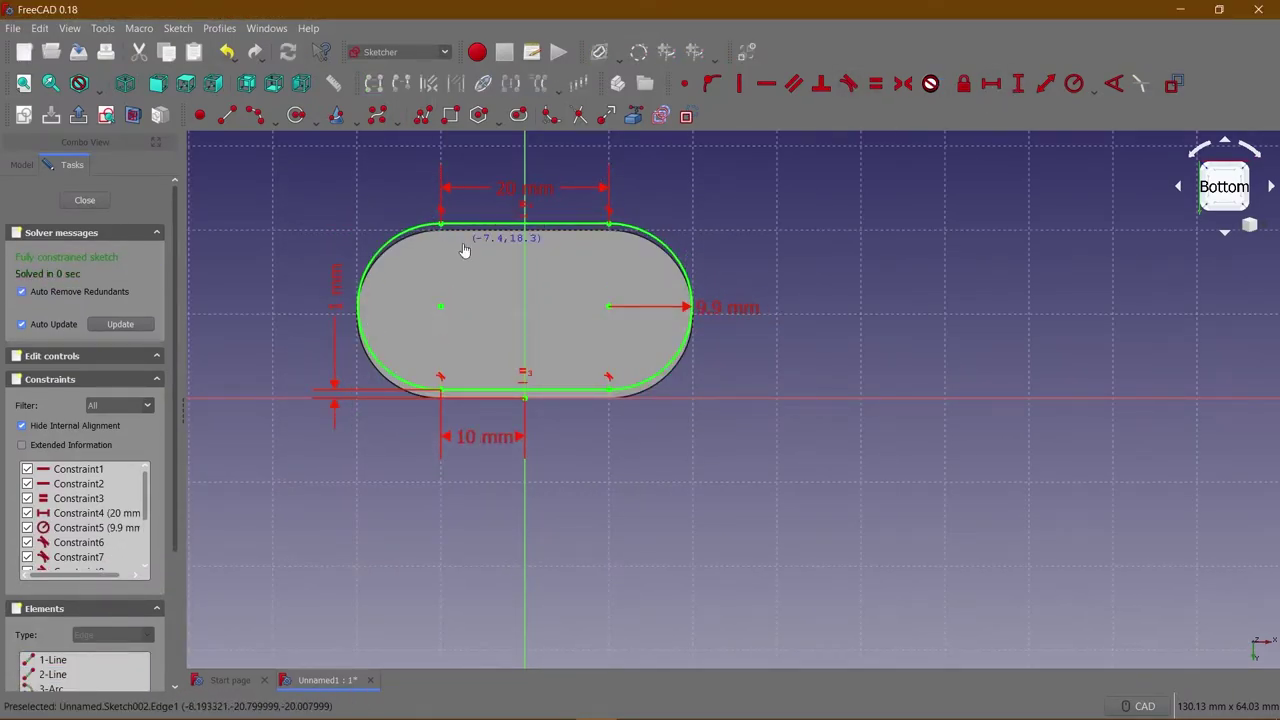
Undo those dimensions, then make both end arcs equal with an 8.9 mm radius.
{"action": "key", "text": "ctrl+z"}
{"action": "key", "text": "ctrl+z"}
{"action": "key", "text": "ctrl+z"}
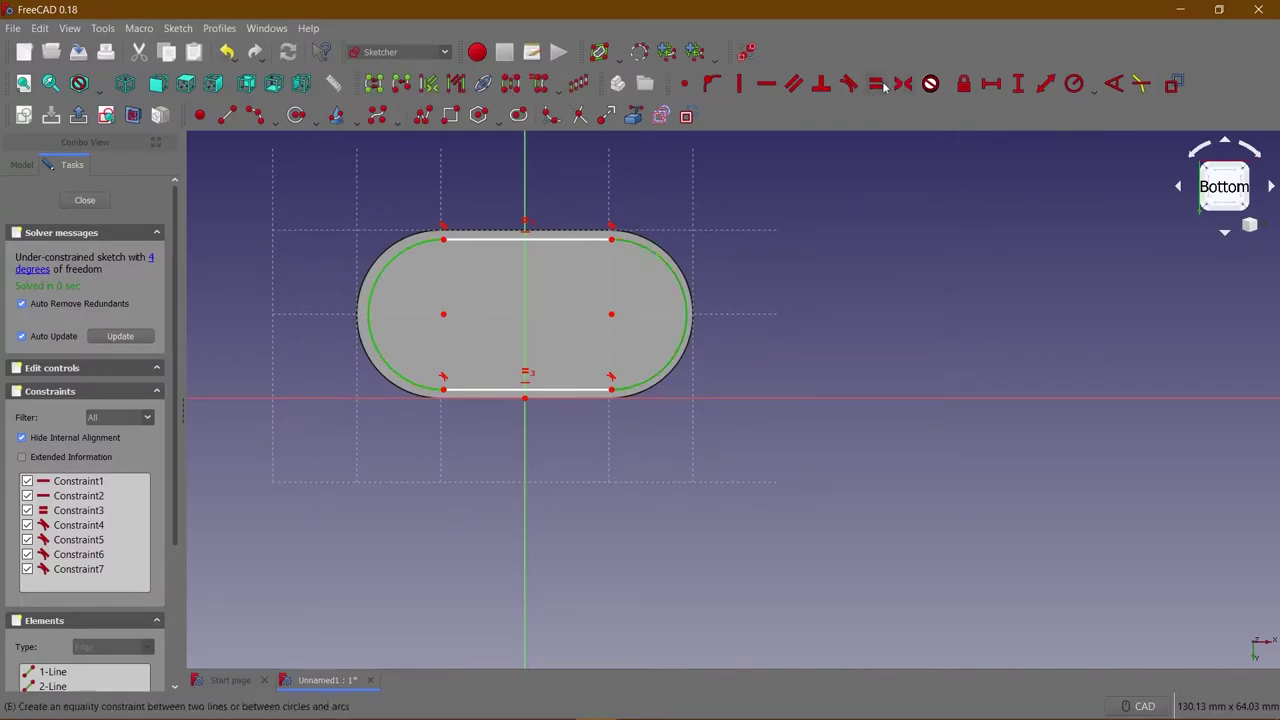
{"action": "left_click", "coordinate": [368, 300]}
{"action": "key", "text": "Return"}
{"action": "left_click", "coordinate": [411, 257]}
{"action": "type", "text": "8.9"}
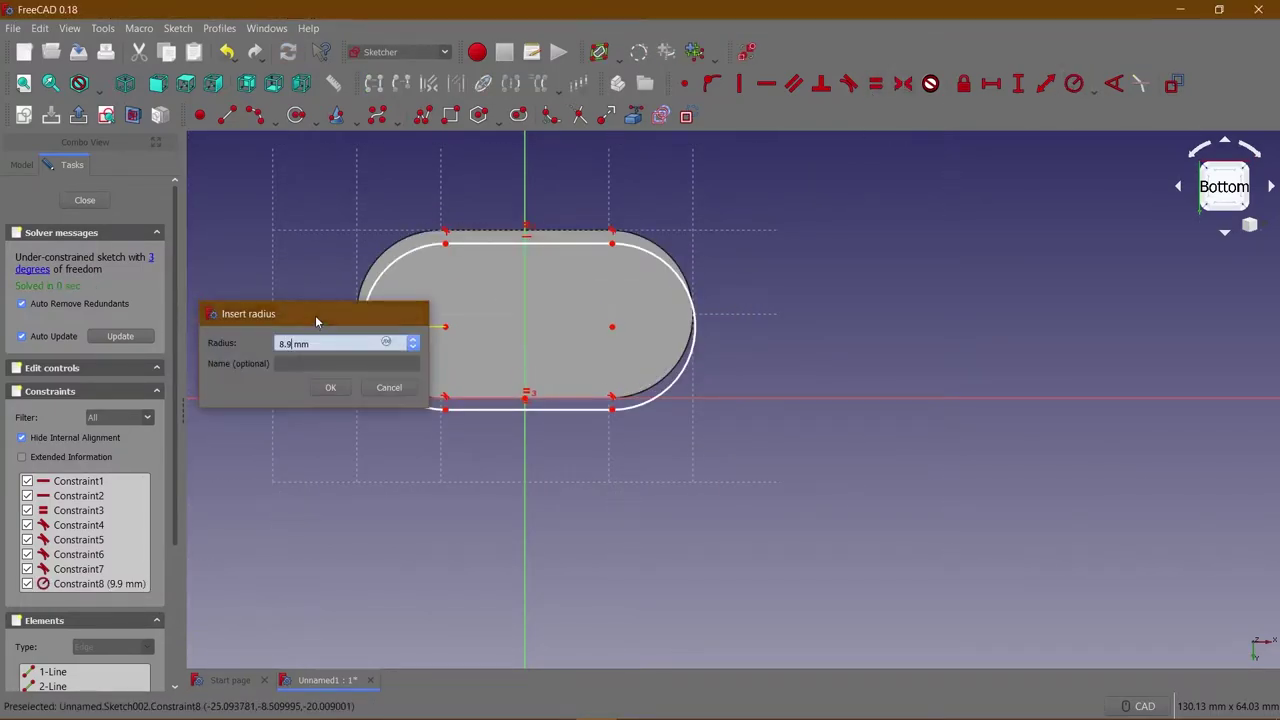
{"action": "key", "text": "Return"}
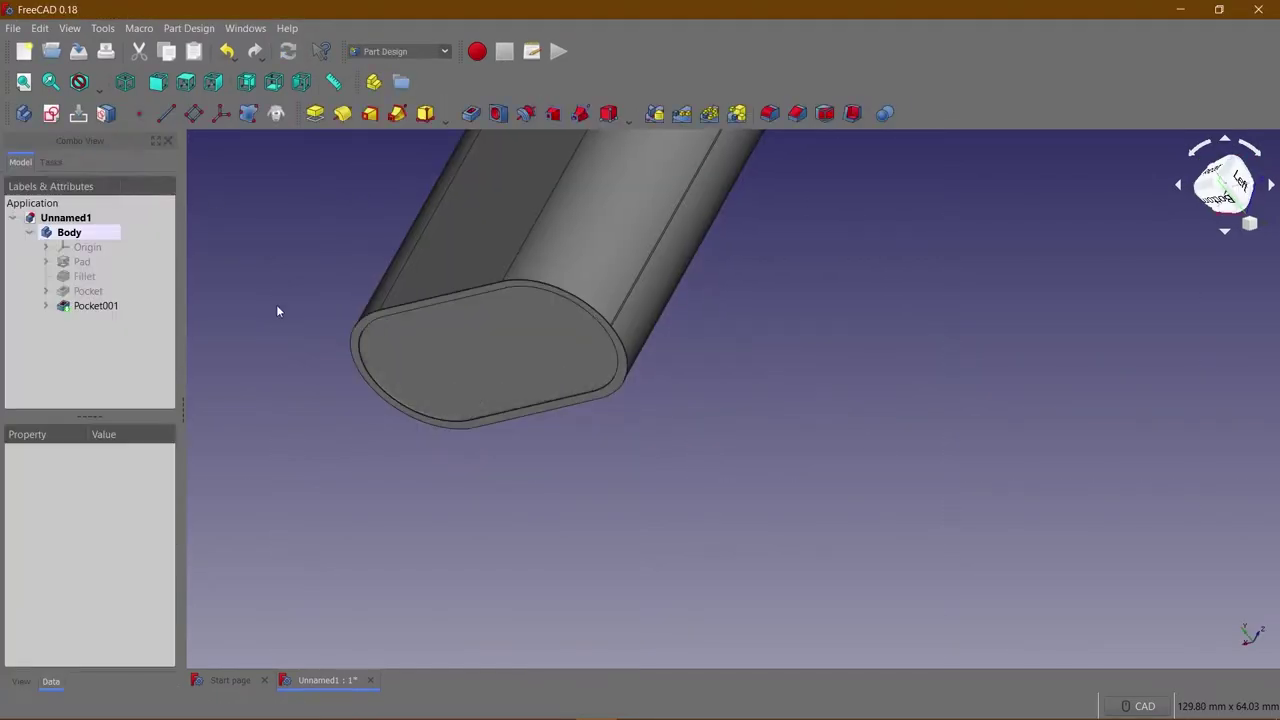
Pocket the bottom slot and start a new sketch on the top face.
{"action": "key", "text": "0"}
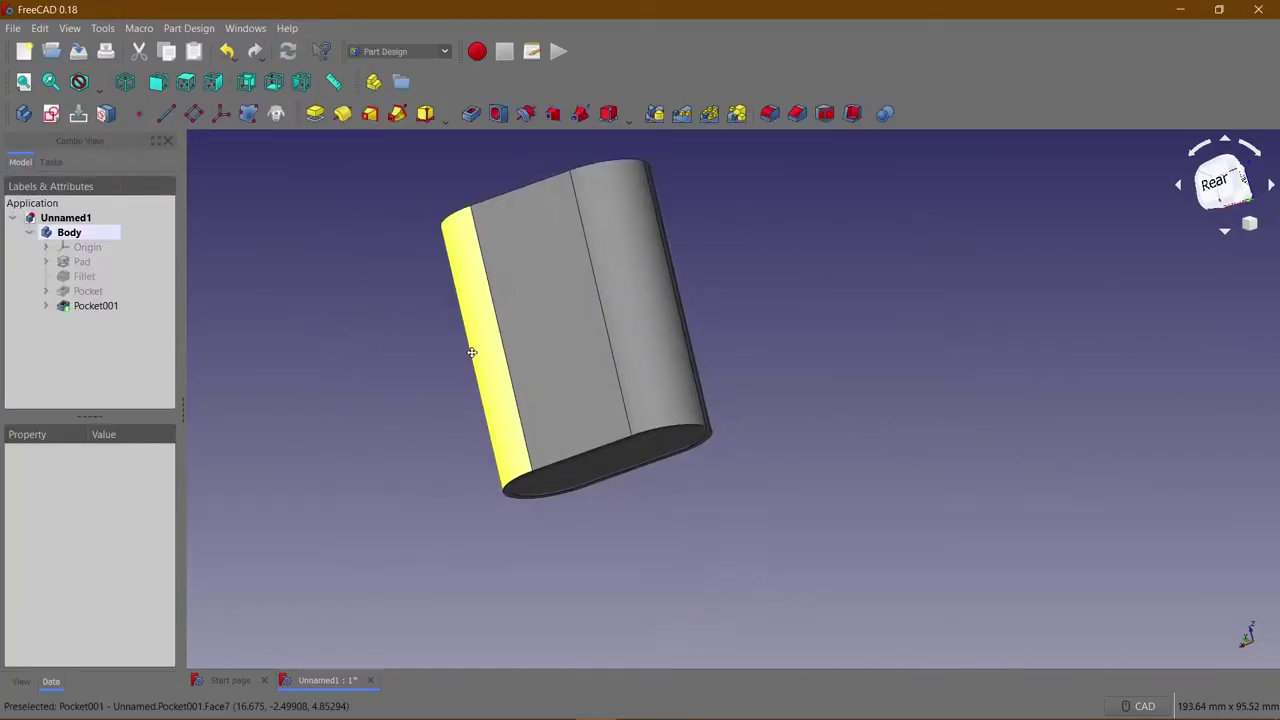
{"action": "left_click", "coordinate": [735, 235]}
{"action": "left_click", "coordinate": [50, 113]}
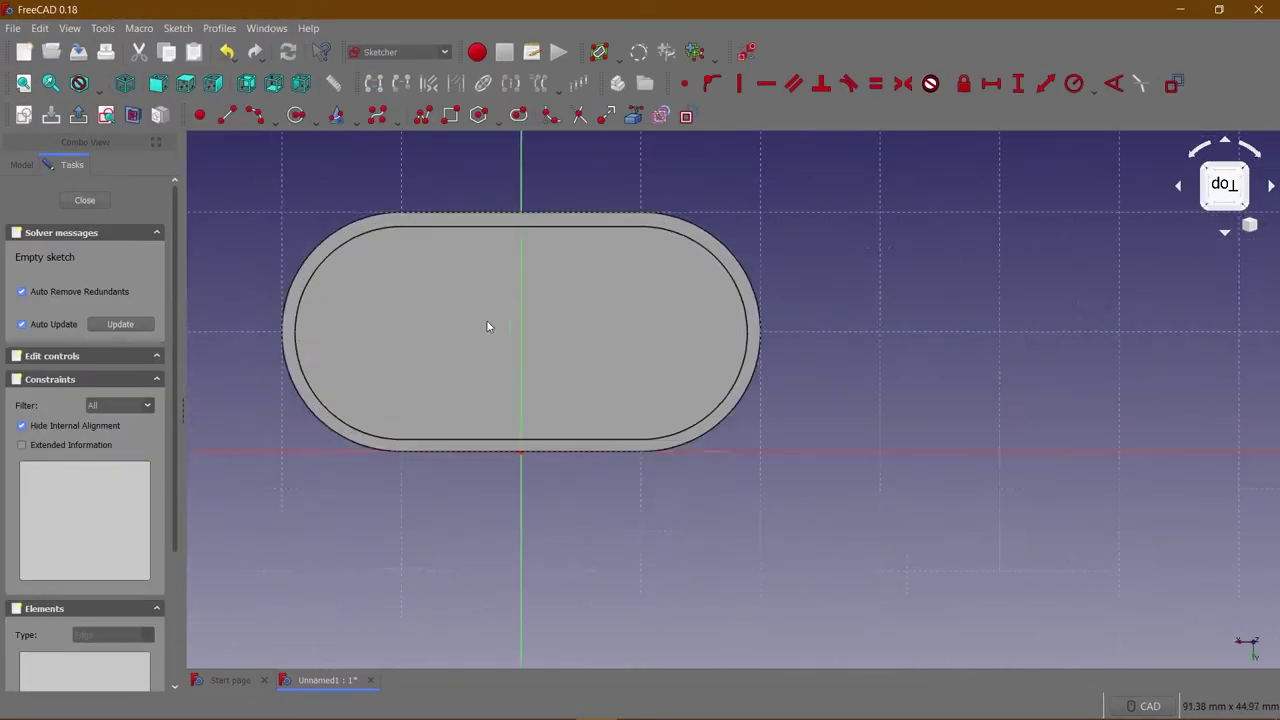
Draw the left D-shaped outline with a vertical right edge.
{"action": "left_click", "coordinate": [510, 384]}
{"action": "left_click", "coordinate": [513, 306]}
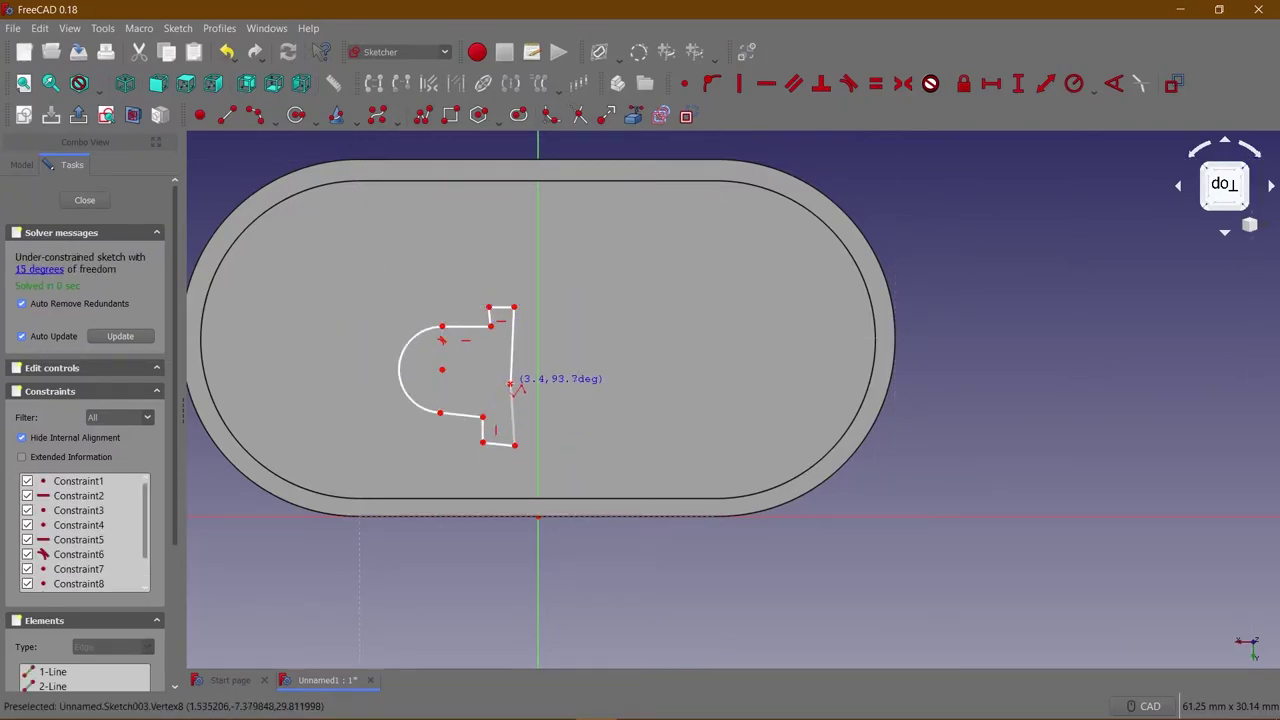
{"action": "scroll", "coordinate": [462, 351], "scroll_direction": "up", "scroll_amount": 2}
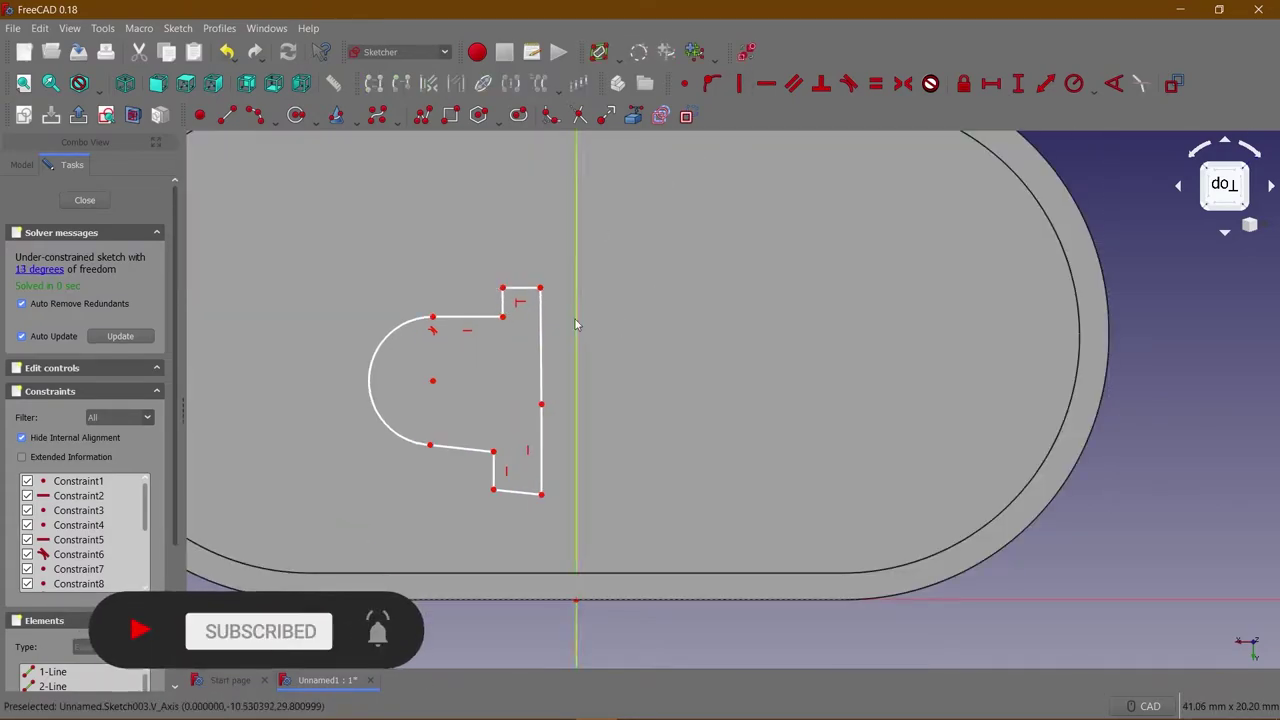
{"action": "left_click", "coordinate": [542, 423]}
{"action": "key", "text": "v"}
{"action": "left_click", "coordinate": [748, 390]}
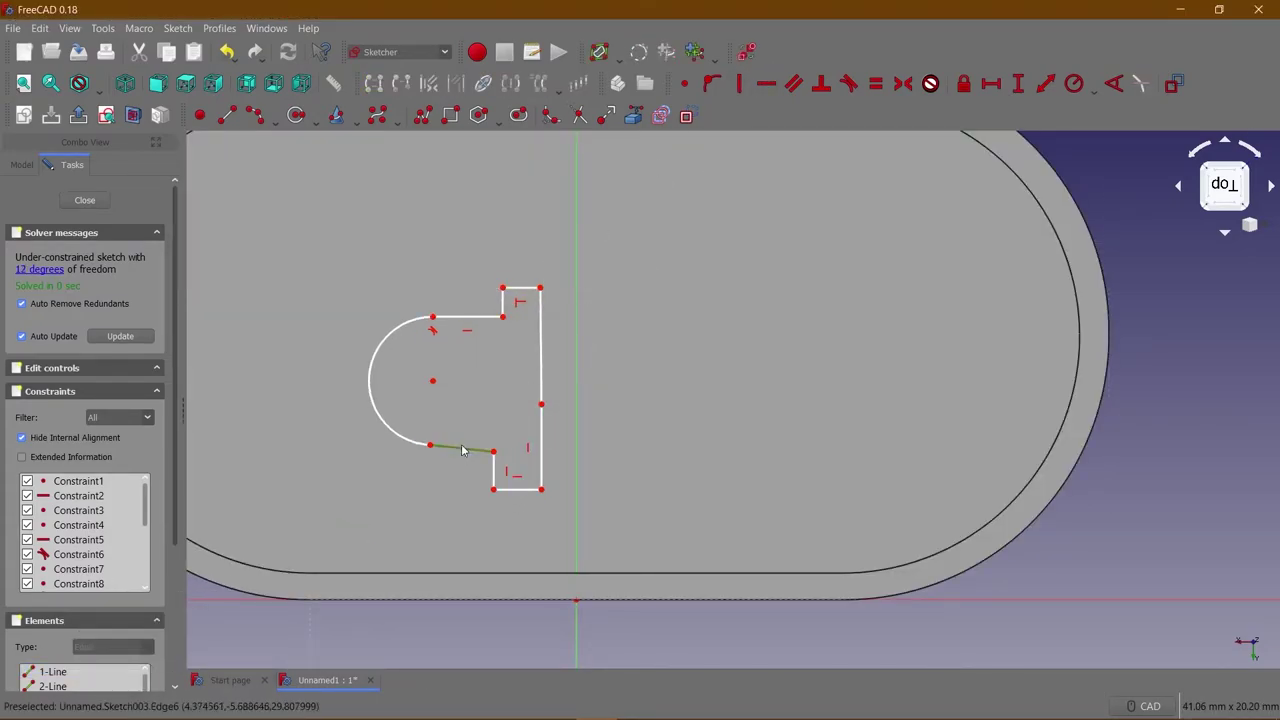
Give the left outline a 2.5 mm arc radius, equal short segments and 2.5 mm width.
{"action": "left_click", "coordinate": [403, 332]}
{"action": "type", "text": "2.5"}
{"action": "key", "text": "Return"}
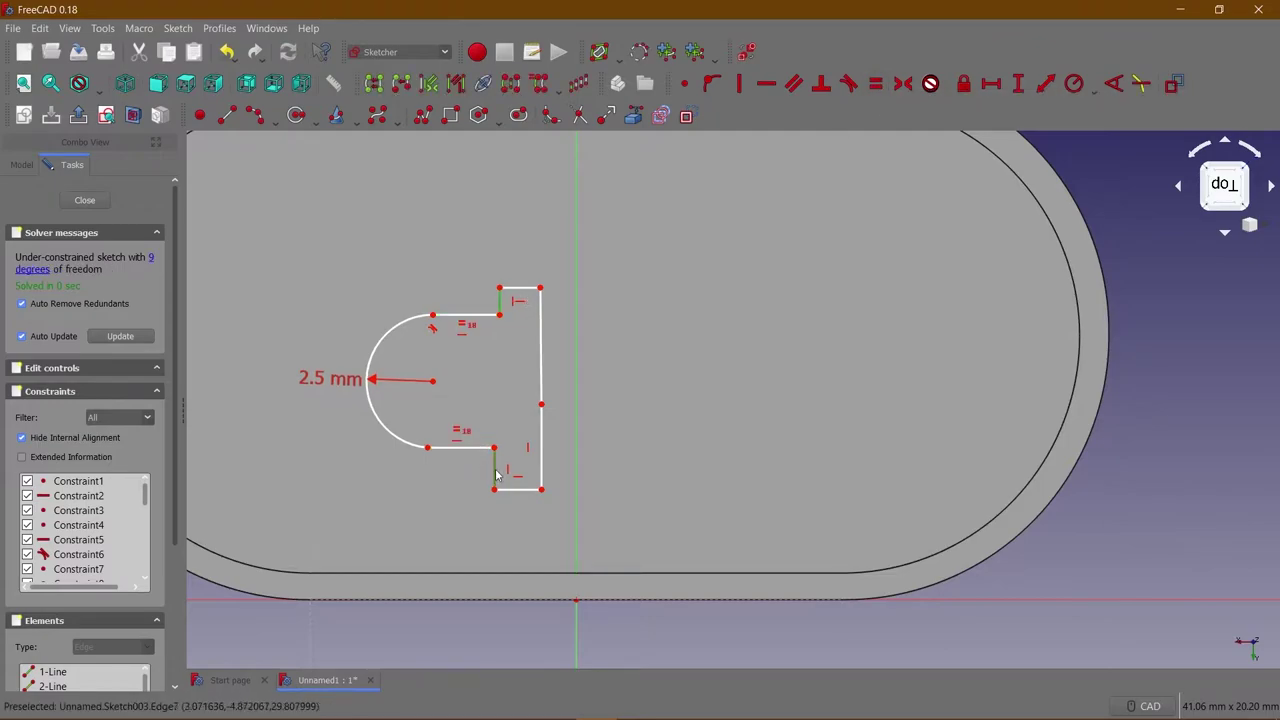
{"action": "left_click", "coordinate": [876, 84]}
{"action": "left_click", "coordinate": [541, 345]}
{"action": "left_click", "coordinate": [541, 445]}
{"action": "key", "text": "e"}
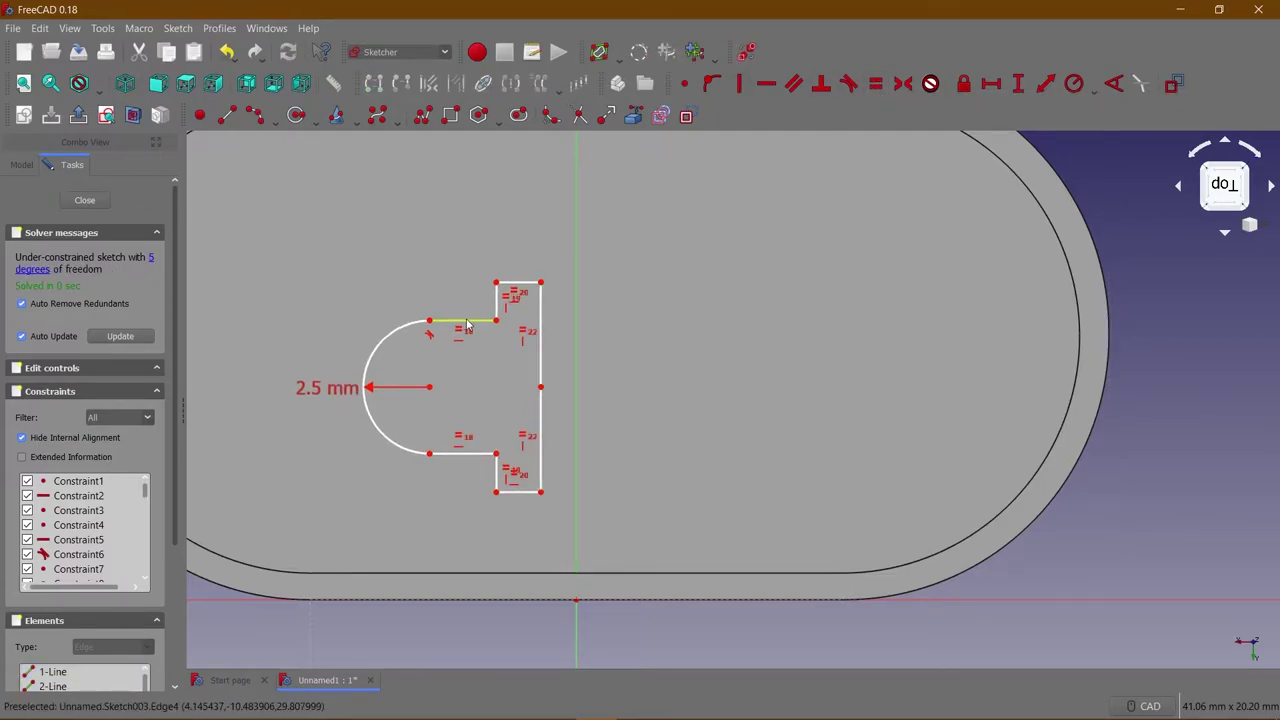
{"action": "key", "text": "shift+h"}
{"action": "key", "text": "Return"}
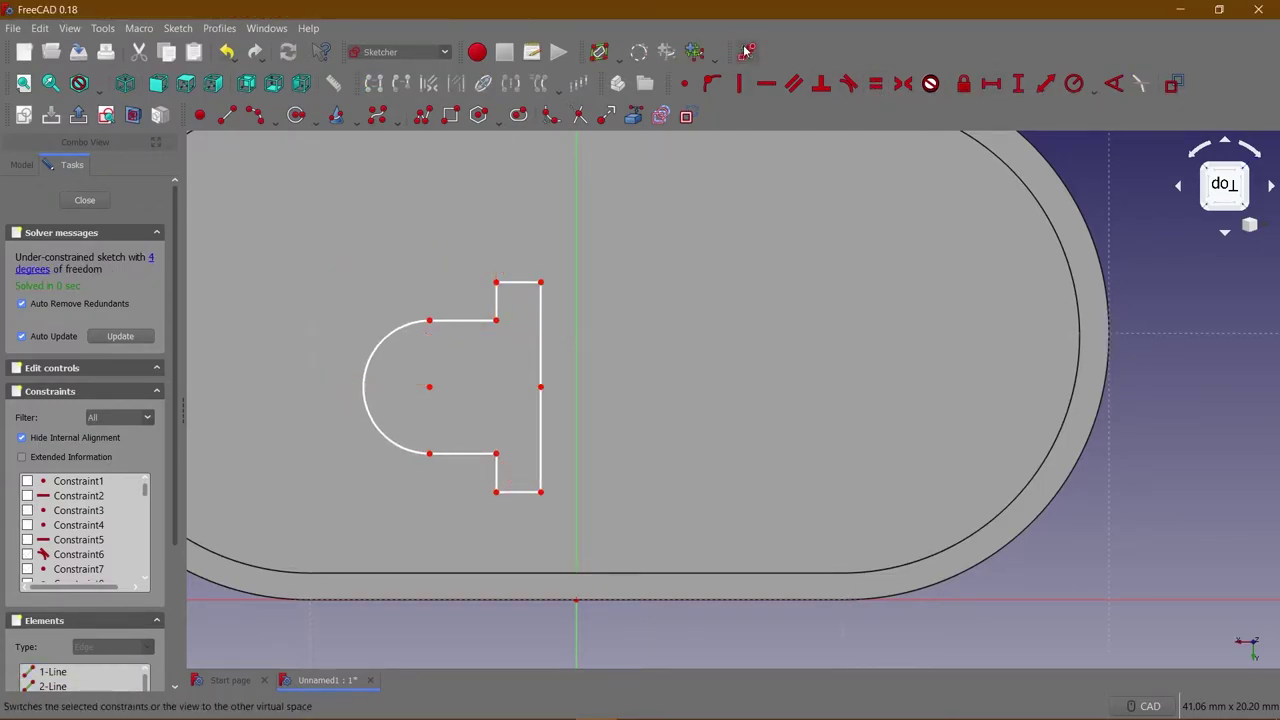
Add a 3 mm segment length and place the left outline 10 mm up, 4 mm from centre.
{"action": "left_click", "coordinate": [746, 52]}
{"action": "left_click", "coordinate": [1010, 86]}
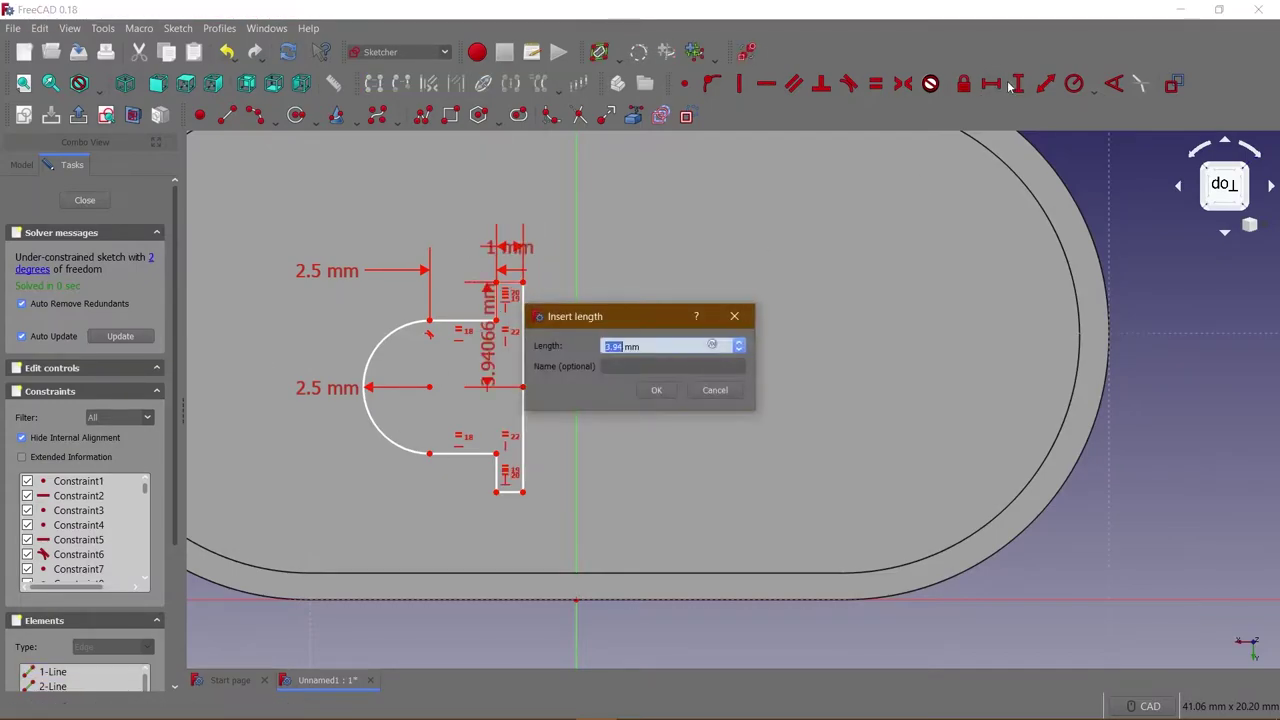
{"action": "type", "text": "3"}
{"action": "key", "text": "Return"}
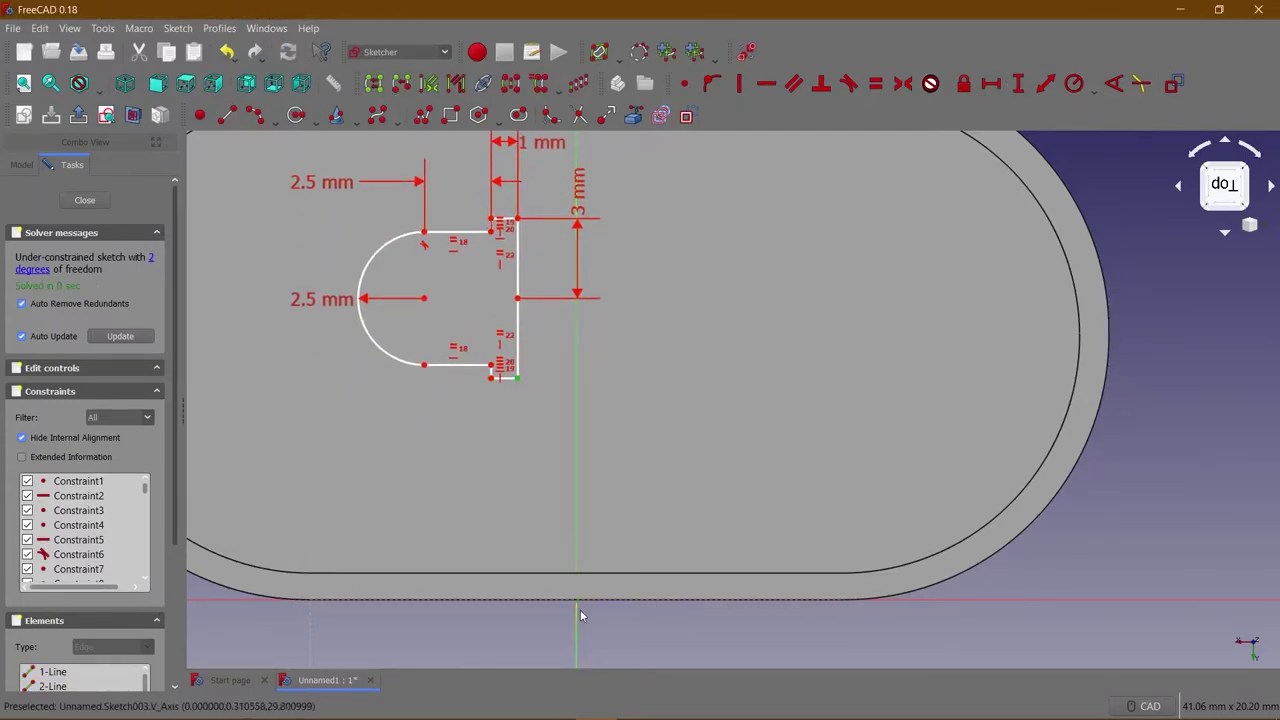
{"action": "key", "text": "i"}
{"action": "key", "text": "Escape"}
{"action": "type", "text": "i"}
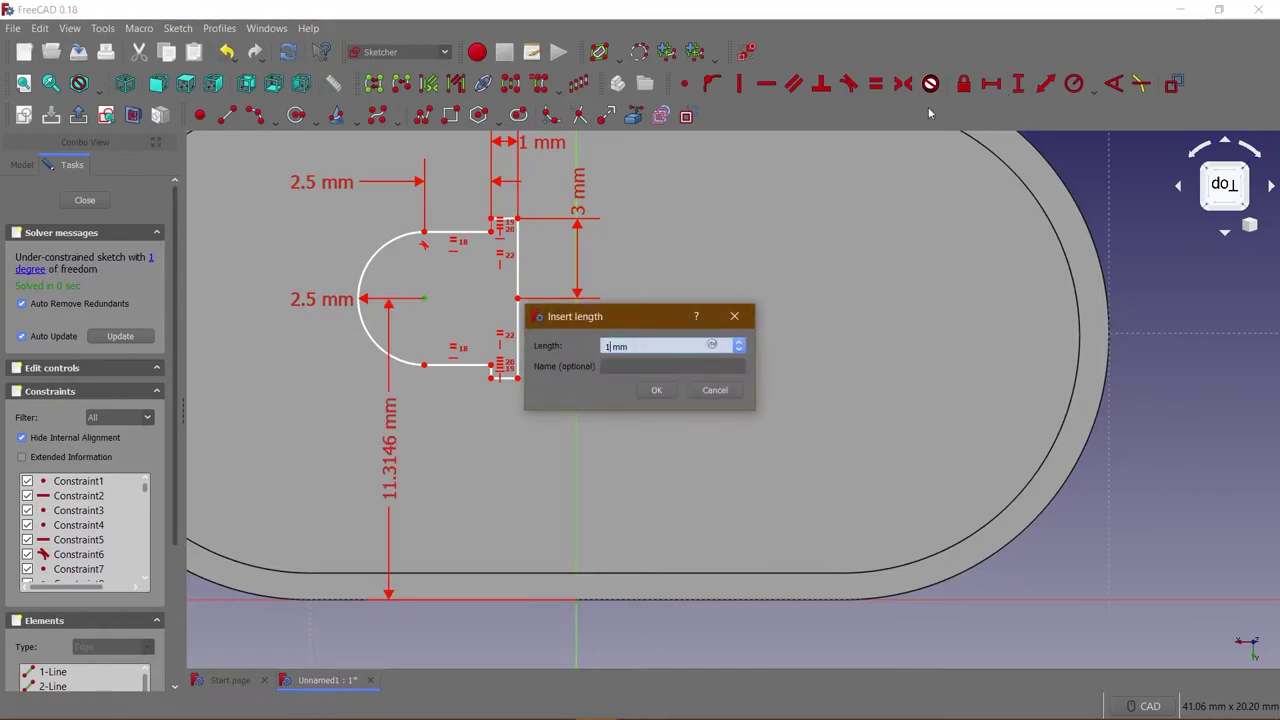
{"action": "type", "text": "10"}
{"action": "key", "text": "Return"}
{"action": "type", "text": "l4"}
{"action": "key", "text": "Return"}
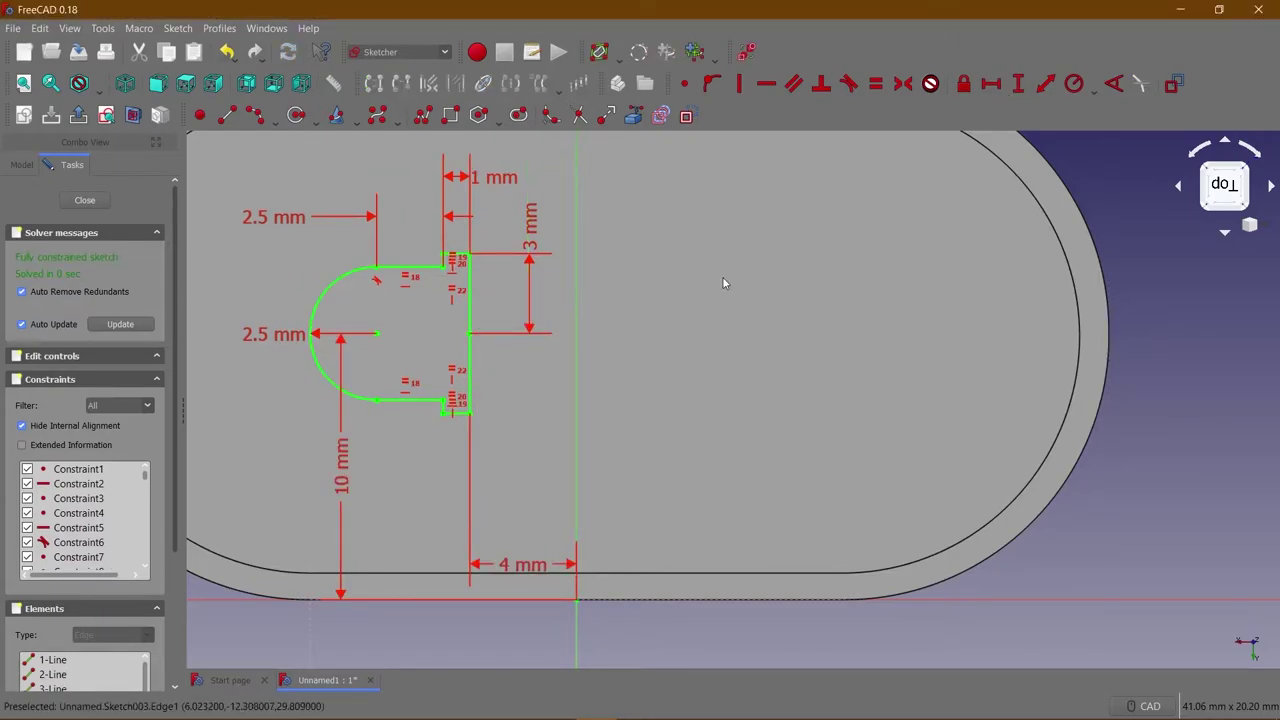
Draw the mirrored right outline with vertical and horizontal edges and equal long lines.
{"action": "left_click", "coordinate": [423, 116]}
{"action": "left_click", "coordinate": [615, 330]}
{"action": "left_click", "coordinate": [615, 252]}
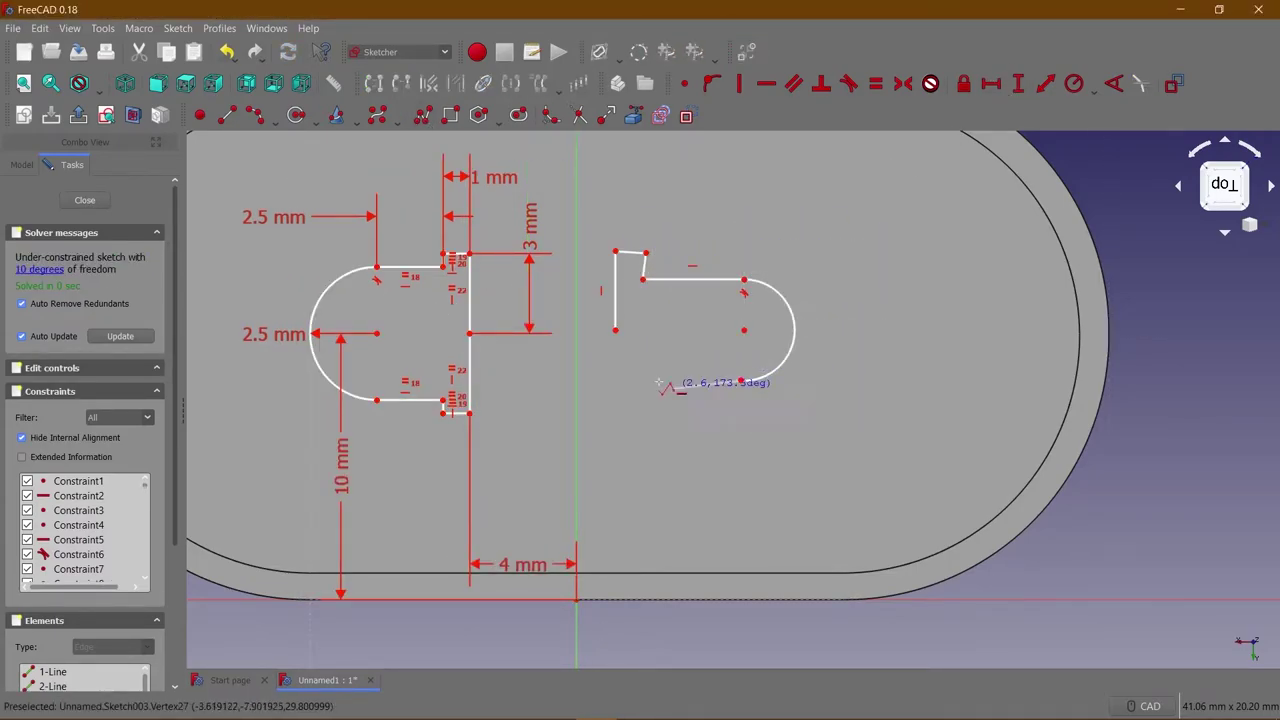
{"action": "left_click", "coordinate": [729, 75]}
{"action": "scroll", "coordinate": [640, 258], "scroll_direction": "up", "scroll_amount": 2}
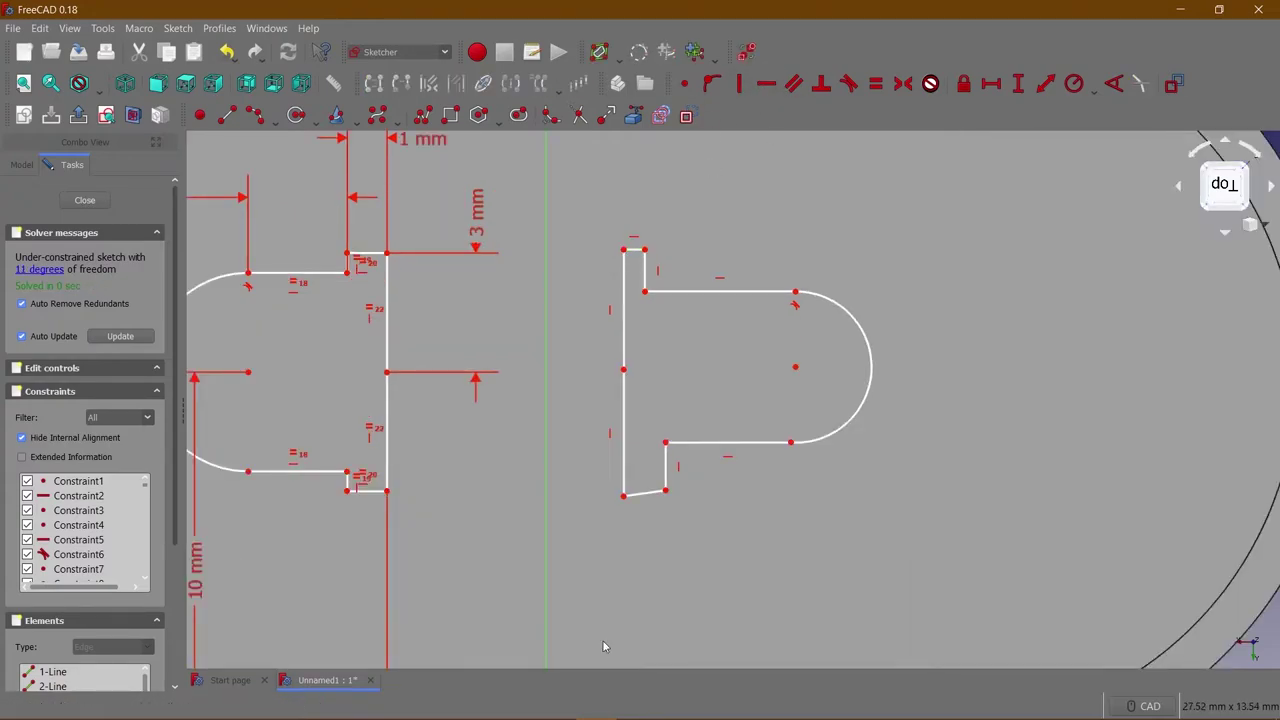
{"action": "left_click", "coordinate": [765, 83]}
{"action": "left_click", "coordinate": [714, 296]}
{"action": "key", "text": "e"}
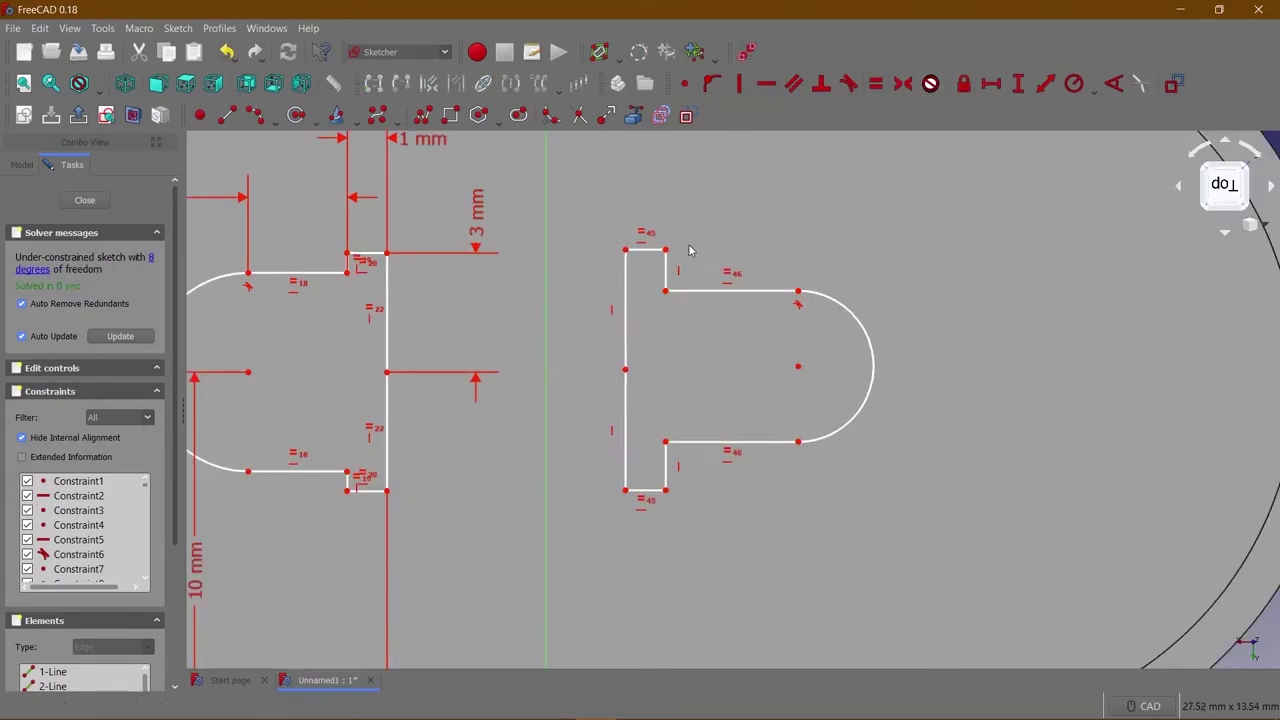
Give the right outline a 2.5 mm arc radius and a 3 mm height.
{"action": "left_click", "coordinate": [850, 316]}
{"action": "key", "text": "shift+r"}
{"action": "type", "text": "2.5"}
{"action": "key", "text": "Return"}
{"action": "scroll", "coordinate": [667, 211], "scroll_direction": "up", "scroll_amount": 3}
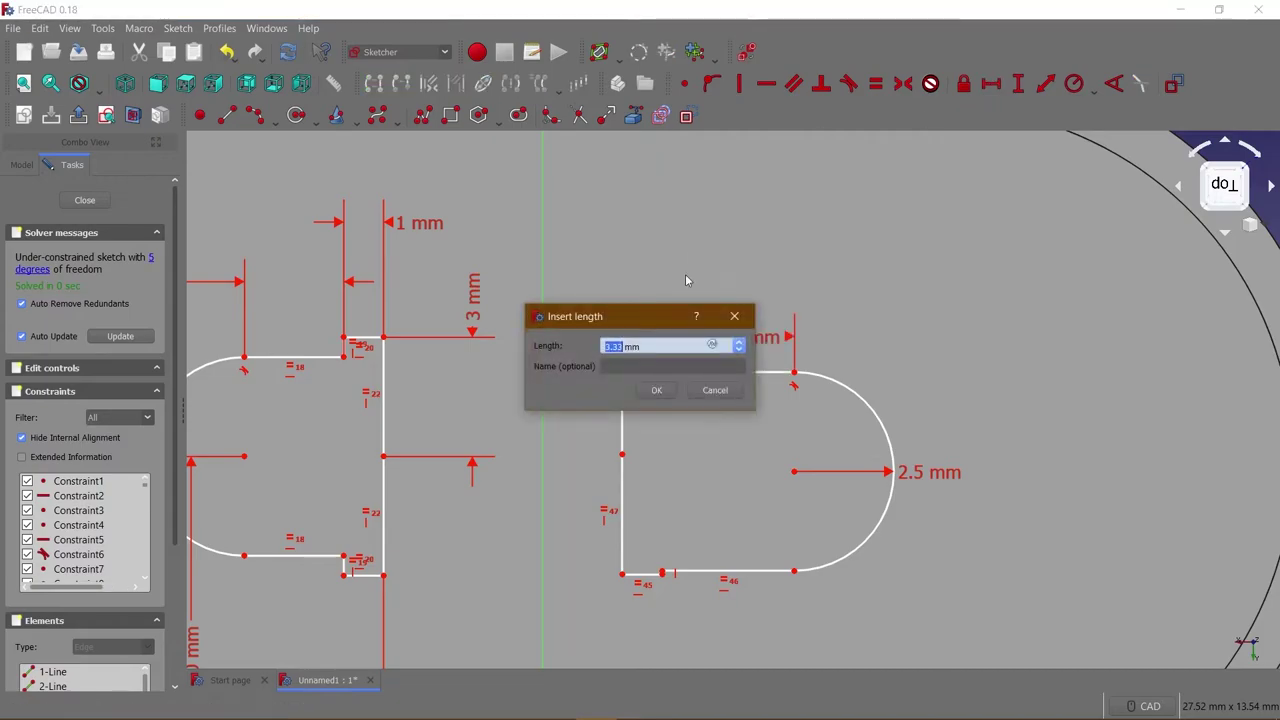
{"action": "key", "text": "Return"}
{"action": "scroll", "coordinate": [667, 216], "scroll_direction": "down", "scroll_amount": 3}
{"action": "key", "text": "shift+v"}
{"action": "key", "text": "shift+v"}
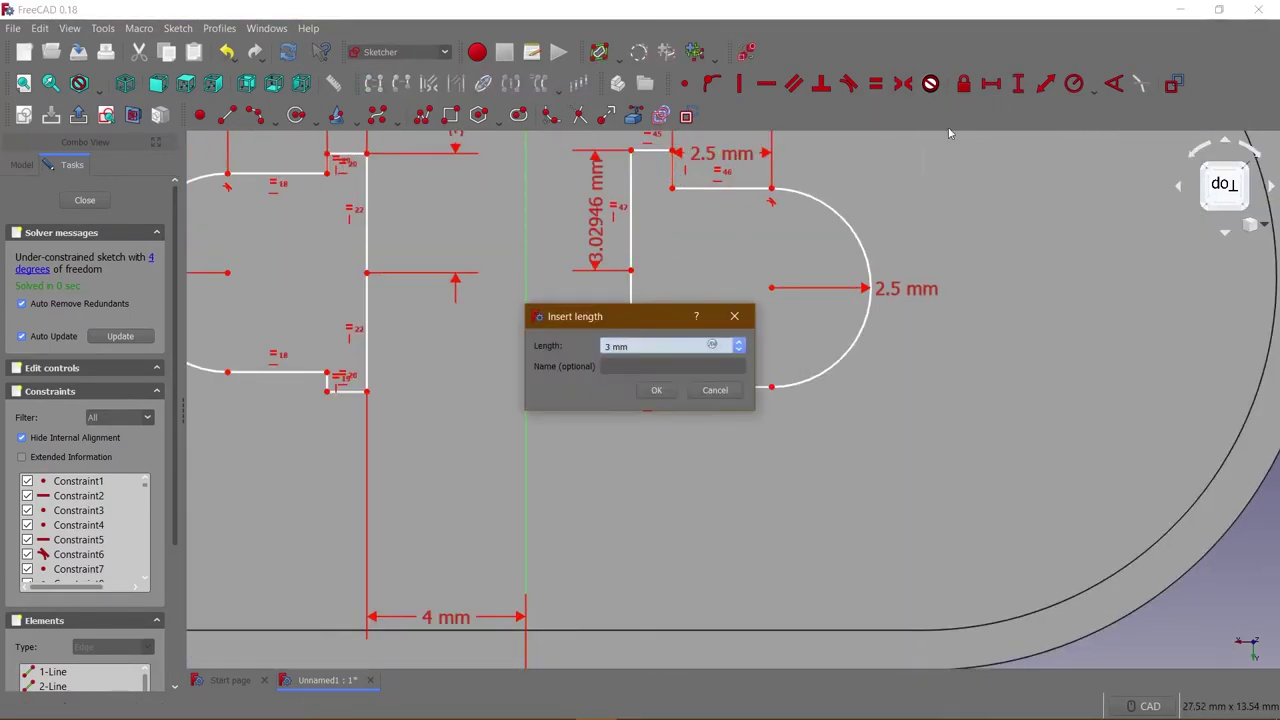
{"action": "type", "text": "3"}
{"action": "key", "text": "Return"}
{"action": "scroll", "coordinate": [823, 161], "scroll_direction": "down", "scroll_amount": 2}
Set the right outline's short bottom line to 1 mm wide.
{"action": "key", "text": "shift+h"}
{"action": "type", "text": "1"}
{"action": "key", "text": "Return"}
{"action": "scroll", "coordinate": [640, 348], "scroll_direction": "up", "scroll_amount": 5}
{"action": "scroll", "coordinate": [640, 348], "scroll_direction": "down", "scroll_amount": 1}
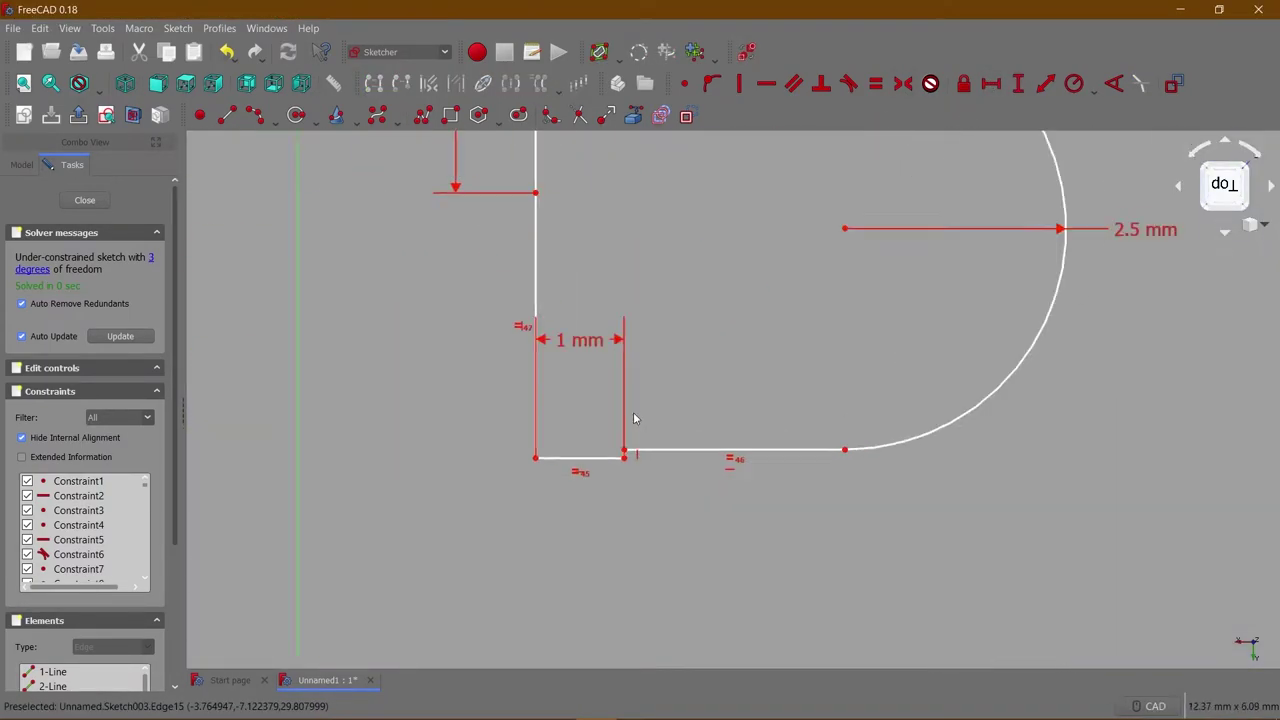
{"action": "scroll", "coordinate": [640, 348], "scroll_direction": "down", "scroll_amount": 1}
Position the right arc centre 10 mm above the axis and 4 mm from centre.
{"action": "left_click", "coordinate": [758, 358]}
{"action": "scroll", "coordinate": [666, 320], "scroll_direction": "down", "scroll_amount": 3}
{"action": "scroll", "coordinate": [654, 380], "scroll_direction": "up", "scroll_amount": 1}
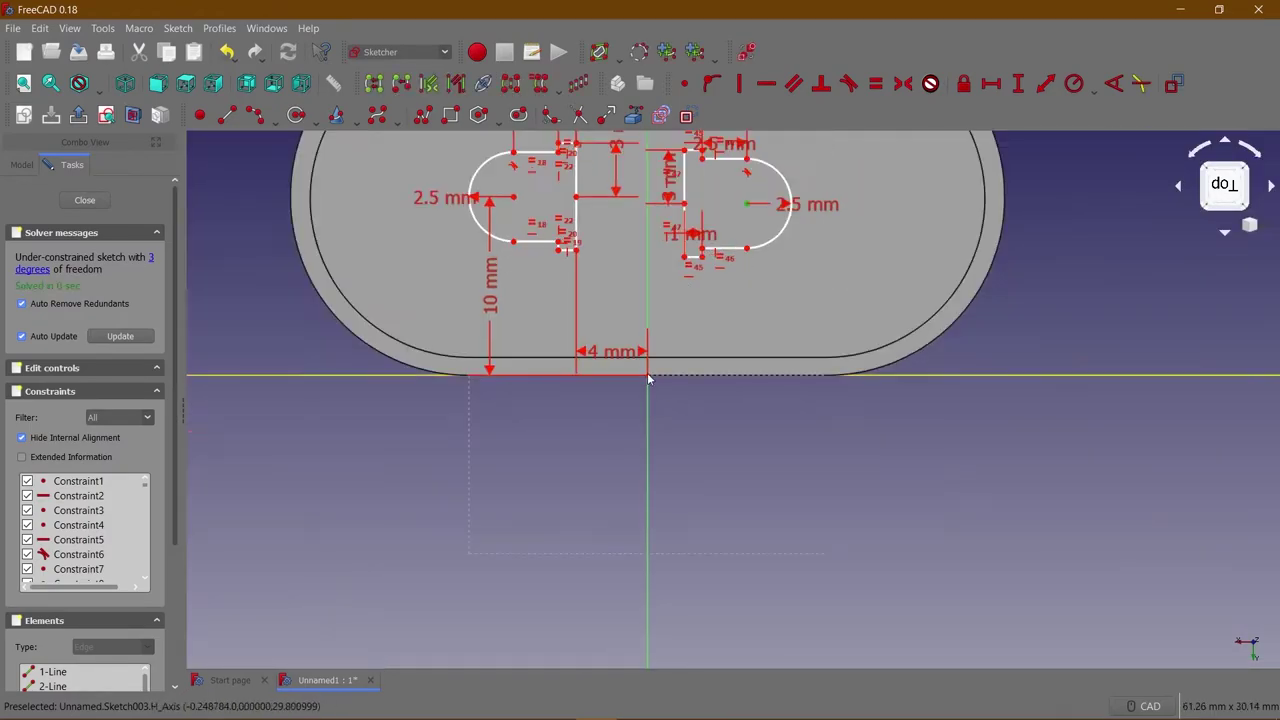
{"action": "left_click", "coordinate": [654, 375]}
{"action": "left_click", "coordinate": [1018, 83]}
{"action": "key", "text": "Return"}
{"action": "key", "text": "shift+h"}
{"action": "key", "text": "Return"}
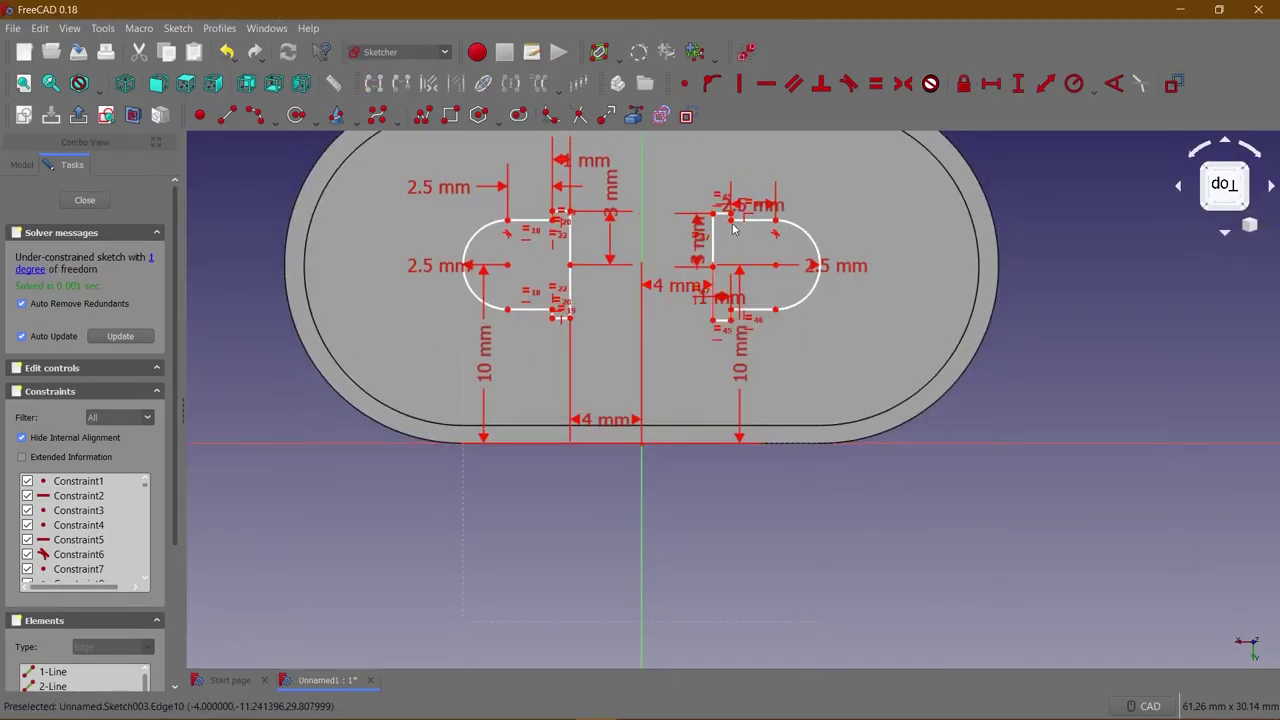
Pocket both D-shaped outlines with the depth type set to Through all.
{"action": "scroll", "coordinate": [710, 200], "scroll_direction": "up", "scroll_amount": 5}
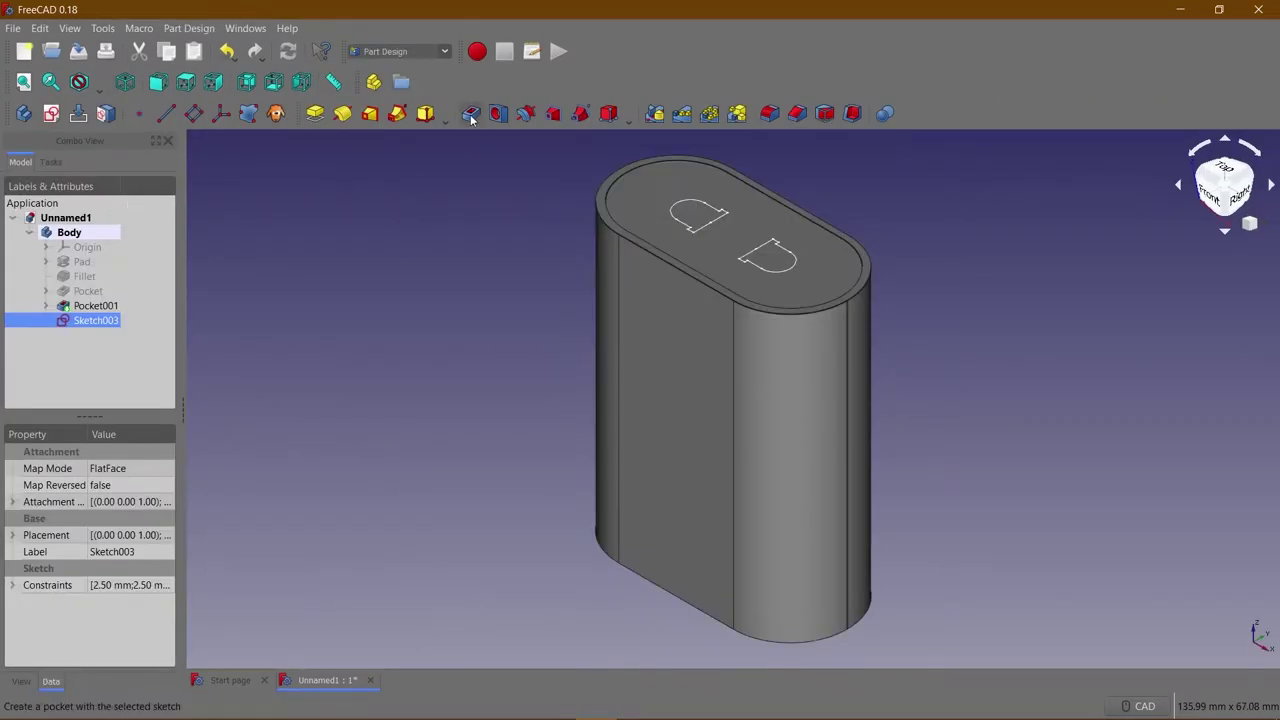
{"action": "left_click_drag", "start_coordinate": [110, 282], "coordinate": [93, 285]}
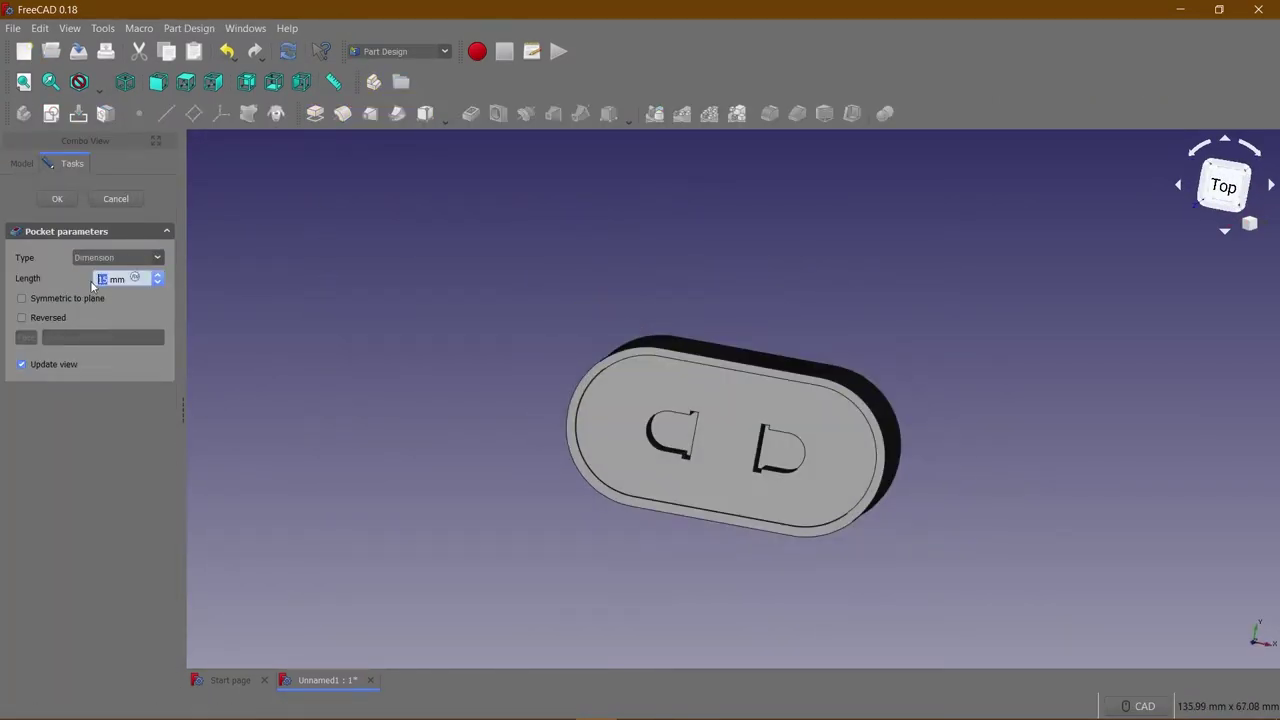
{"action": "left_click", "coordinate": [120, 257]}
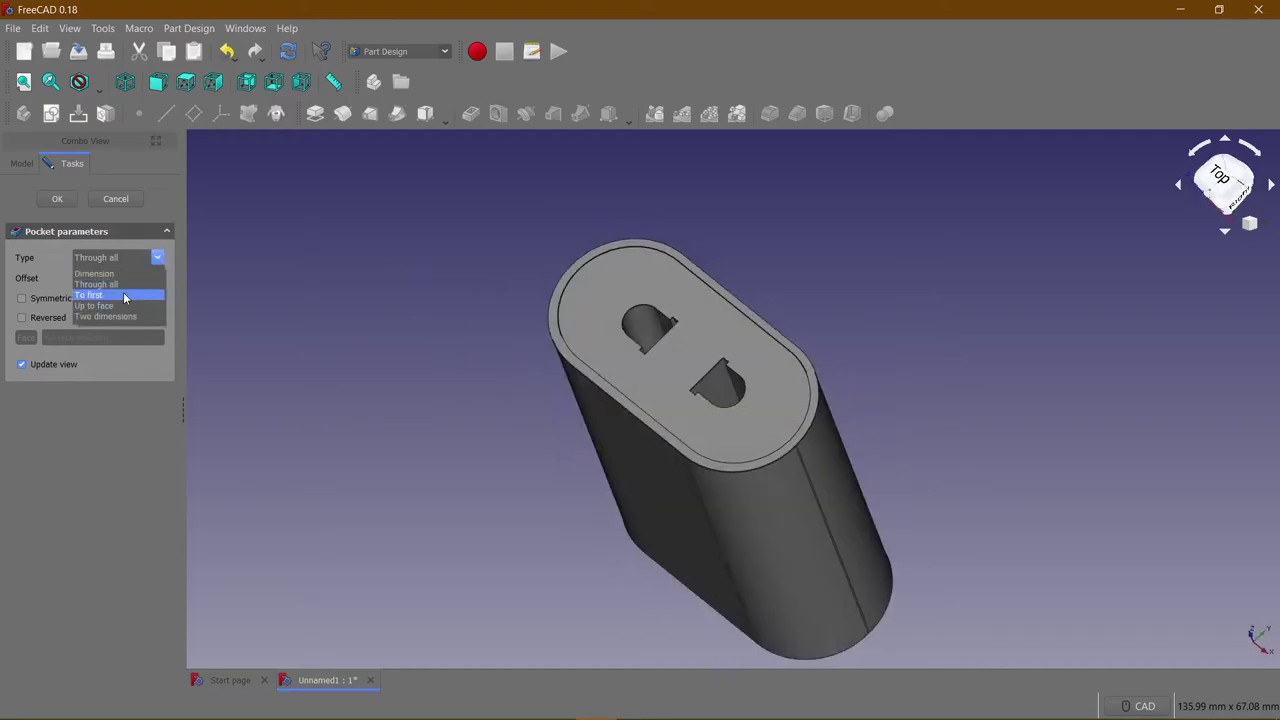
{"action": "left_click", "coordinate": [58, 198]}
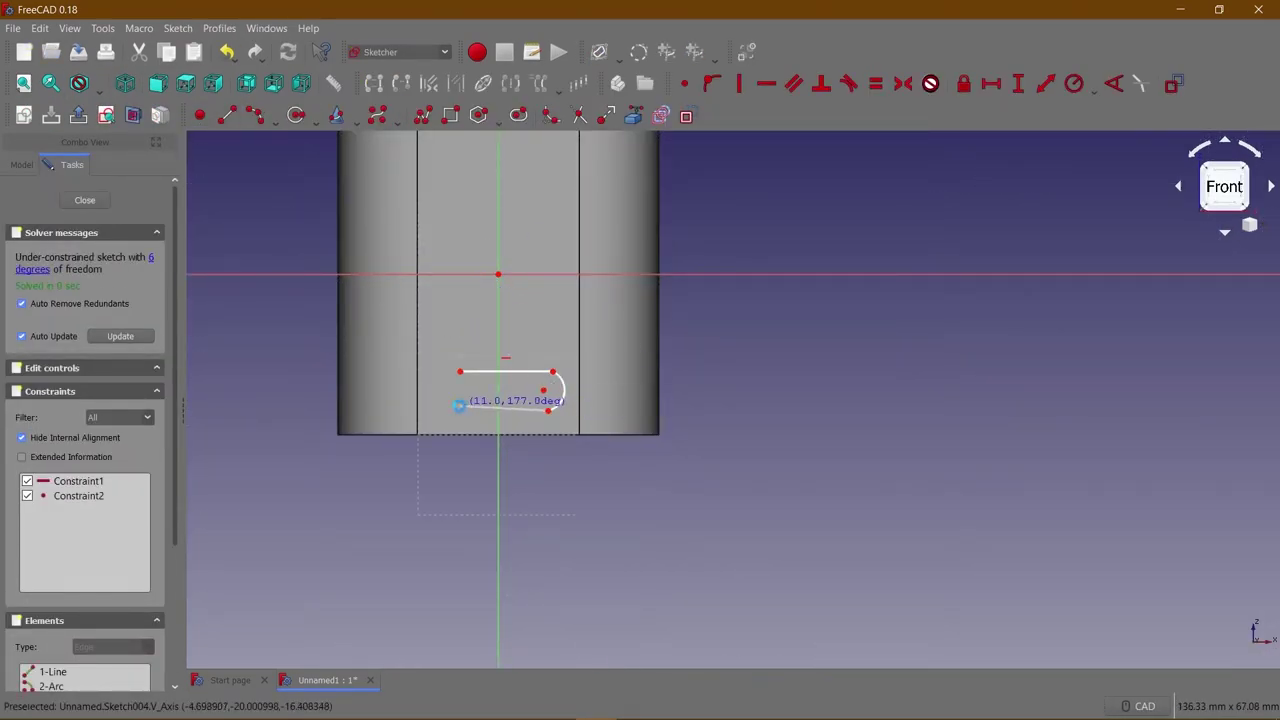
Complete the front slot with a 3 mm end radius, placed 10 mm from the origin.
{"action": "left_click", "coordinate": [462, 375]}
{"action": "scroll", "coordinate": [496, 392], "scroll_direction": "up", "scroll_amount": 3}
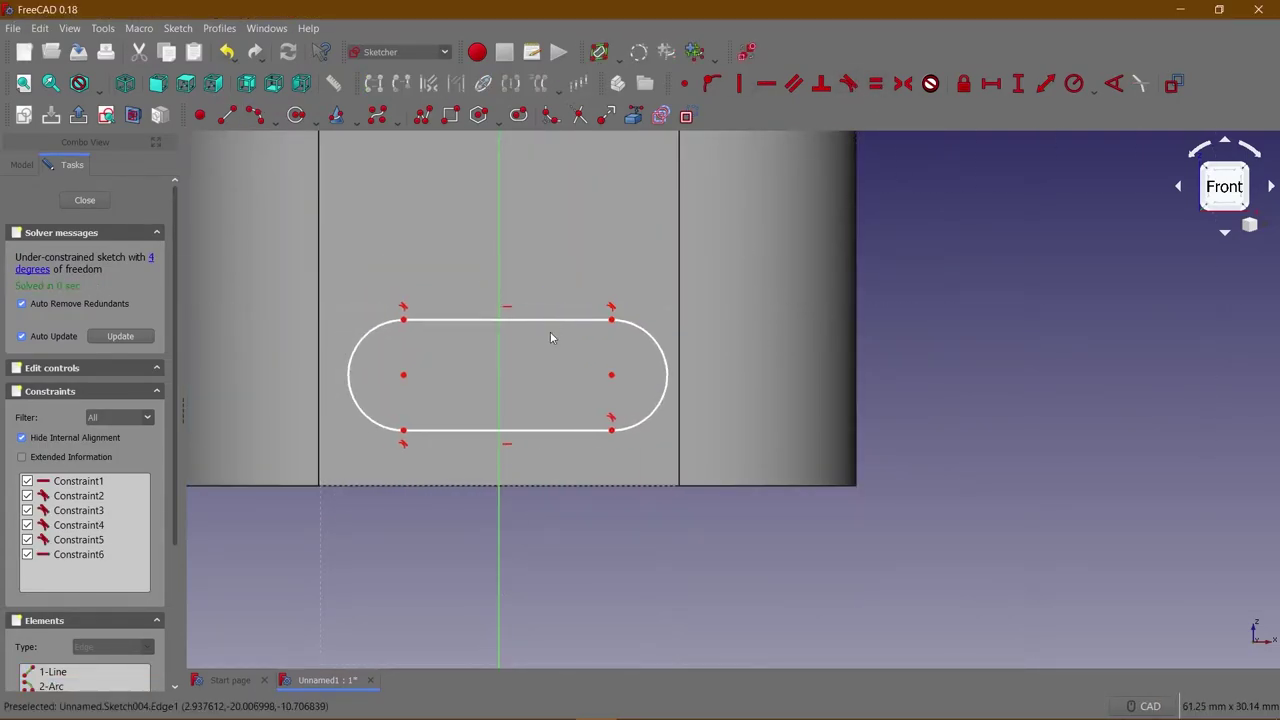
{"action": "left_click", "coordinate": [458, 320]}
{"action": "left_click", "coordinate": [991, 83]}
{"action": "left_click", "coordinate": [1073, 83]}
{"action": "type", "text": "3"}
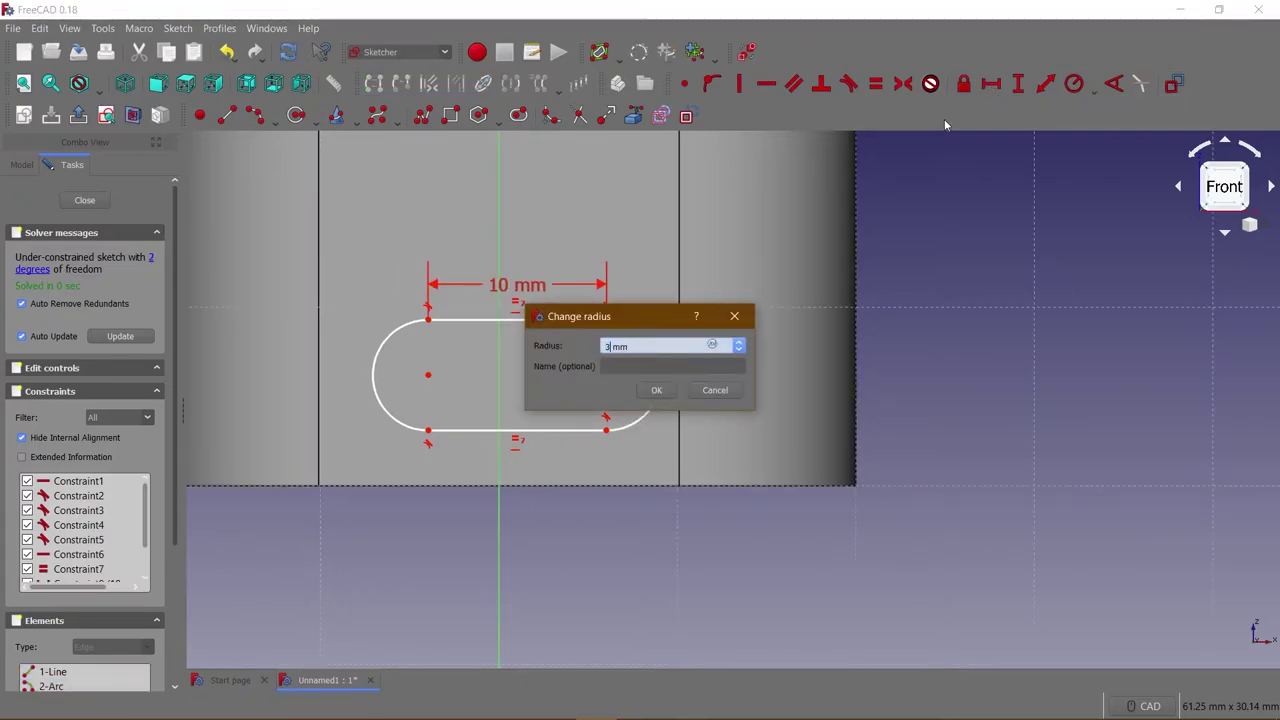
{"action": "key", "text": "Return"}
{"action": "left_click", "coordinate": [499, 211]}
{"action": "type", "text": "i10"}
{"action": "key", "text": "Return"}
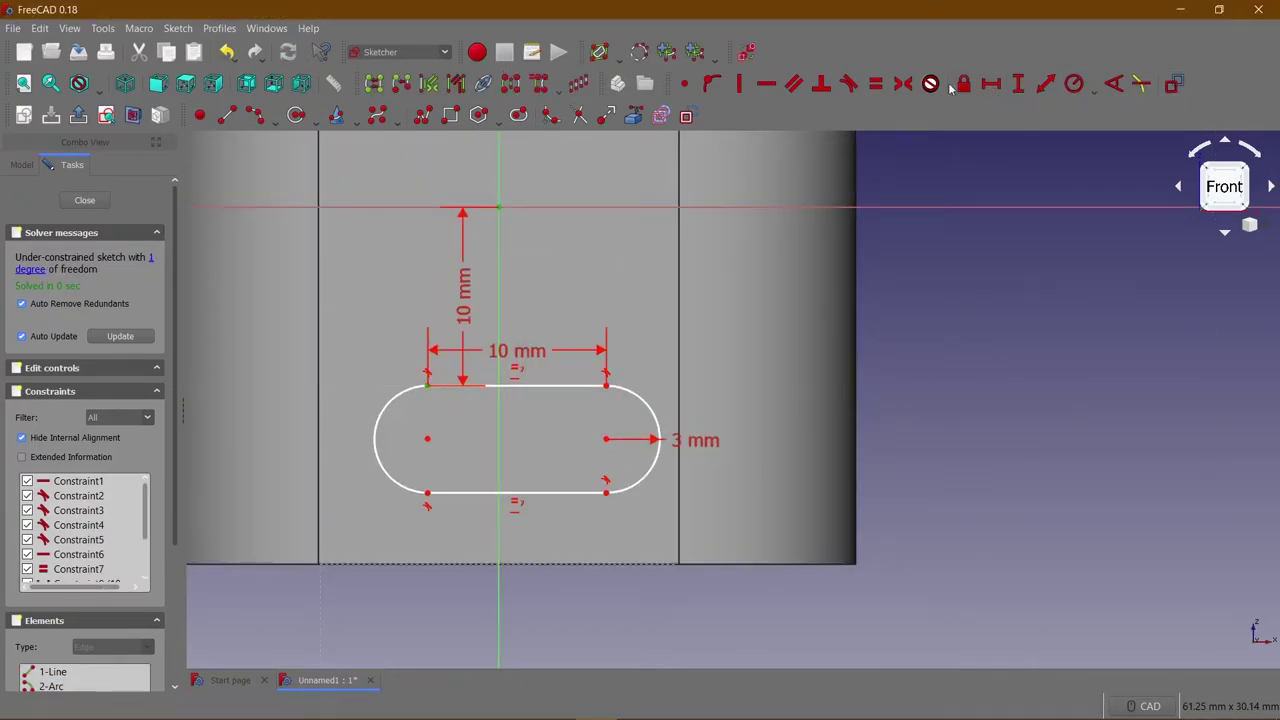
Close the sketch and pad the slot as Pad001.
{"action": "left_click", "coordinate": [84, 200]}
{"action": "left_click", "coordinate": [315, 113]}
{"action": "left_click", "coordinate": [57, 199]}
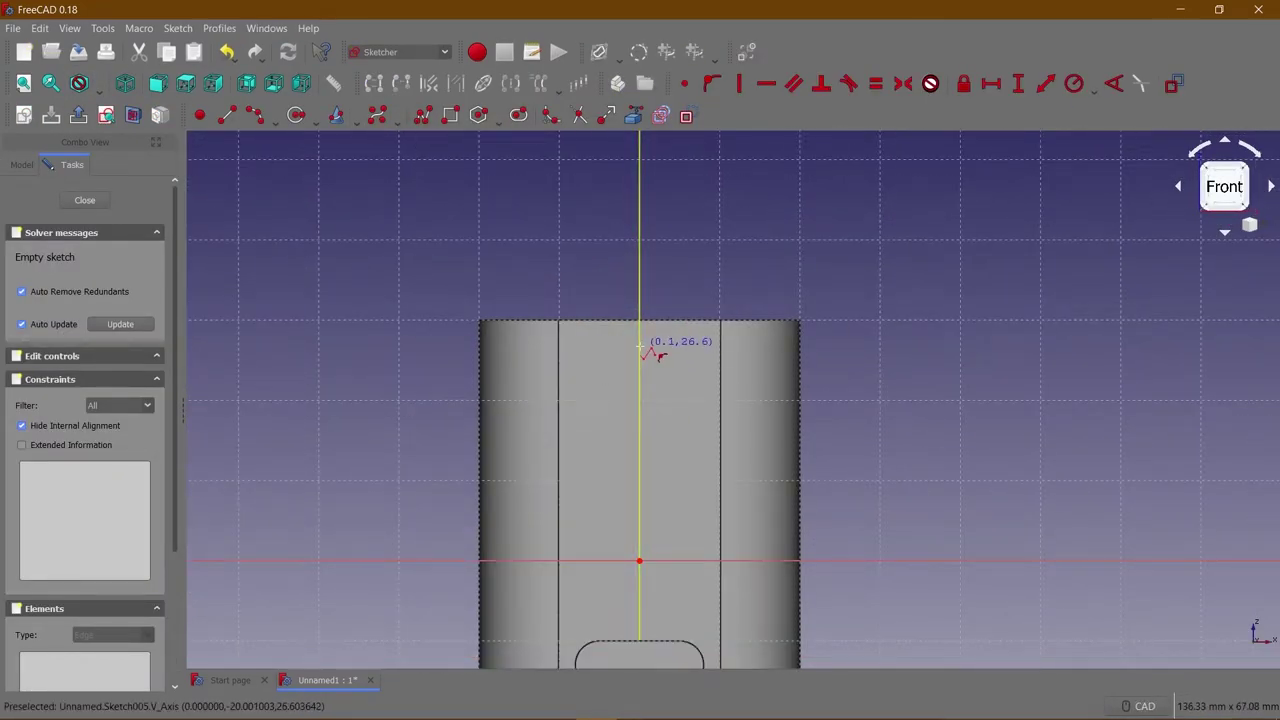
Constrain the keyhole outline's horizontal width and a 1 mm vertical offset.
{"action": "left_click", "coordinate": [605, 347]}
{"action": "left_click", "coordinate": [605, 372]}
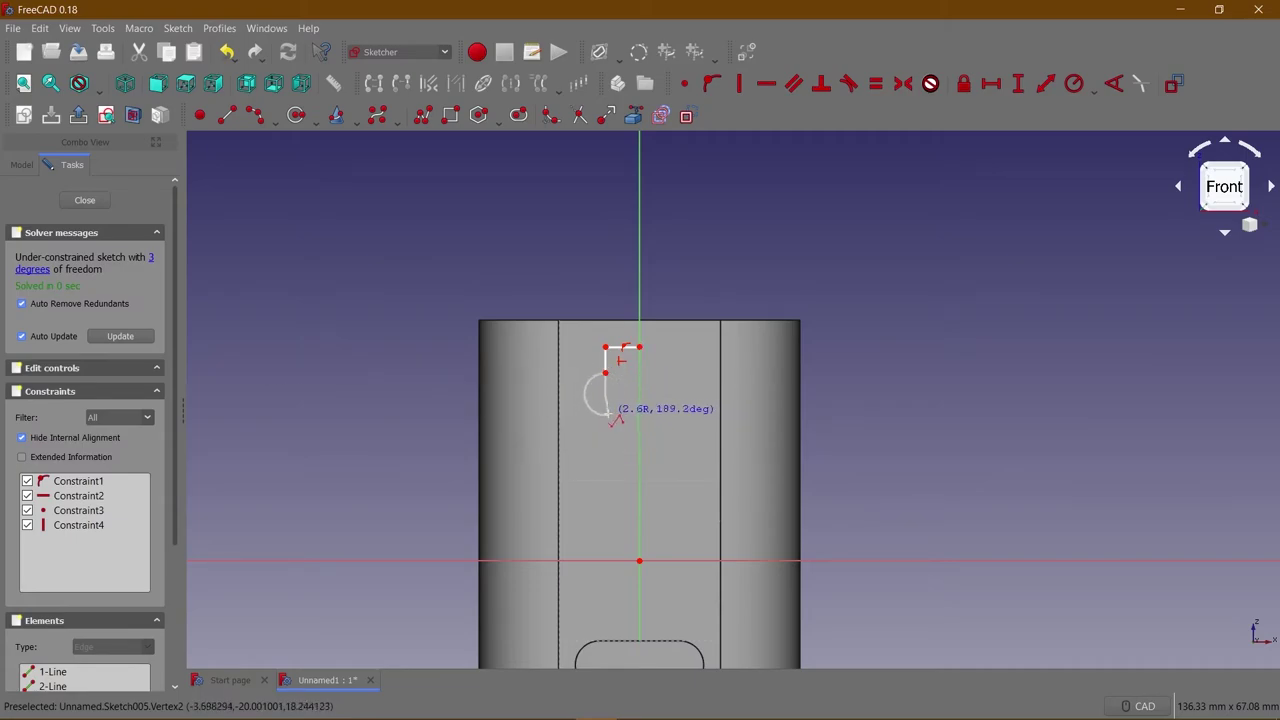
{"action": "left_click", "coordinate": [623, 462]}
{"action": "scroll", "coordinate": [623, 462], "scroll_direction": "up", "scroll_amount": 2}
{"action": "key", "text": "shift+h"}
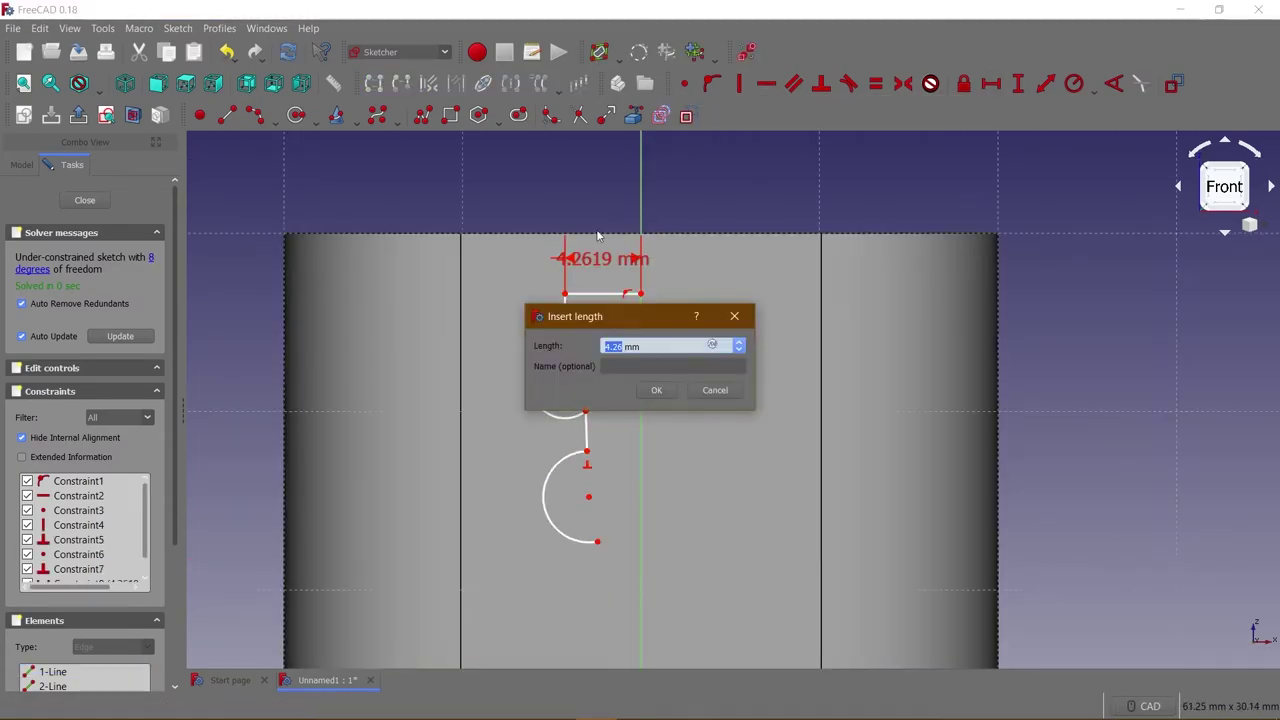
{"action": "key", "text": "Return"}
{"action": "key", "text": "shift+v"}
{"action": "type", "text": "1"}
{"action": "key", "text": "Return"}
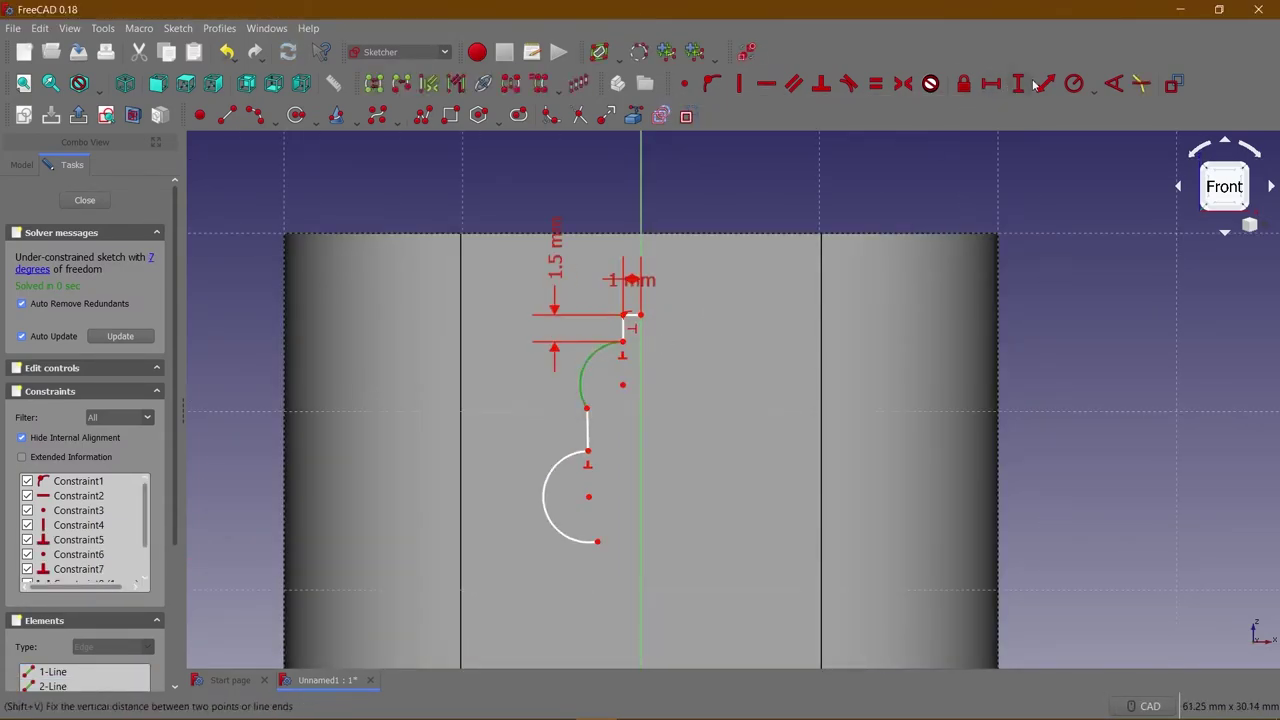
Set the upper arc to 1.5 mm, then add a 0.5 mm horizontal offset and a vertical distance.
{"action": "left_click", "coordinate": [1036, 84]}
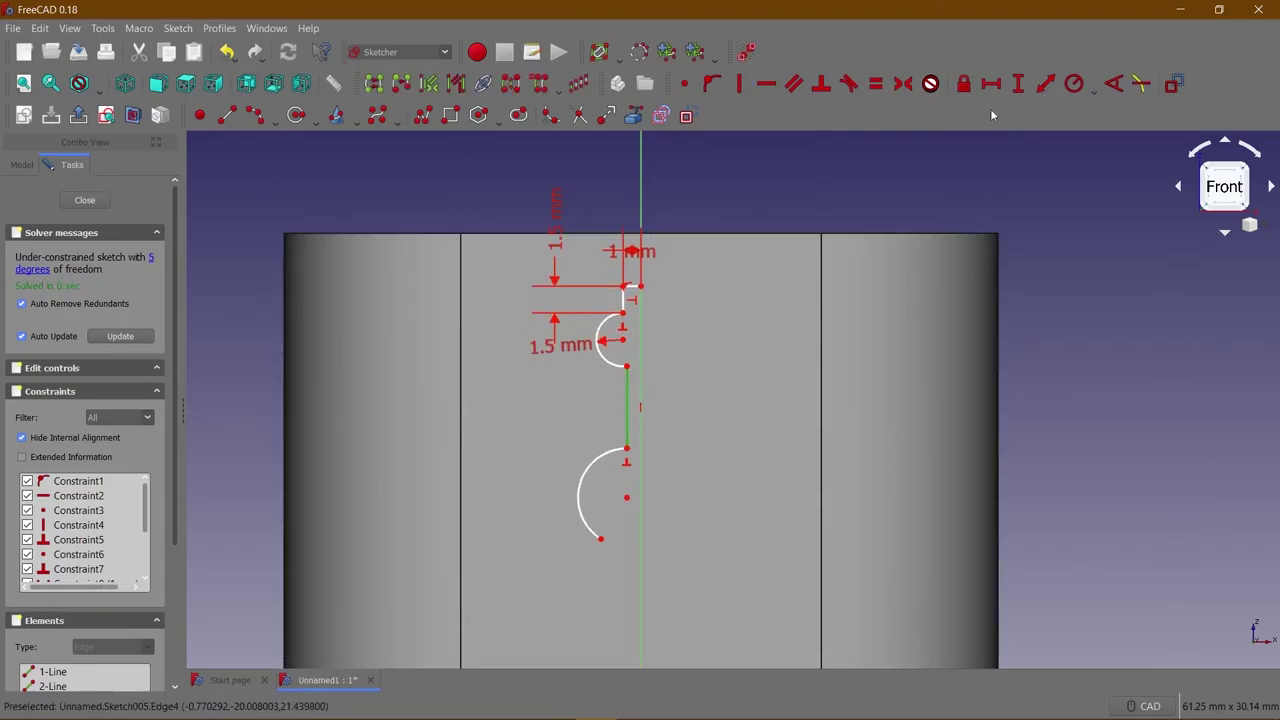
{"action": "scroll", "coordinate": [647, 390], "scroll_direction": "up", "scroll_amount": 3}
{"action": "scroll", "coordinate": [647, 390], "scroll_direction": "down", "scroll_amount": 3}
{"action": "key", "text": "shift+h"}
{"action": "type", "text": "0.5"}
{"action": "key", "text": "Return"}
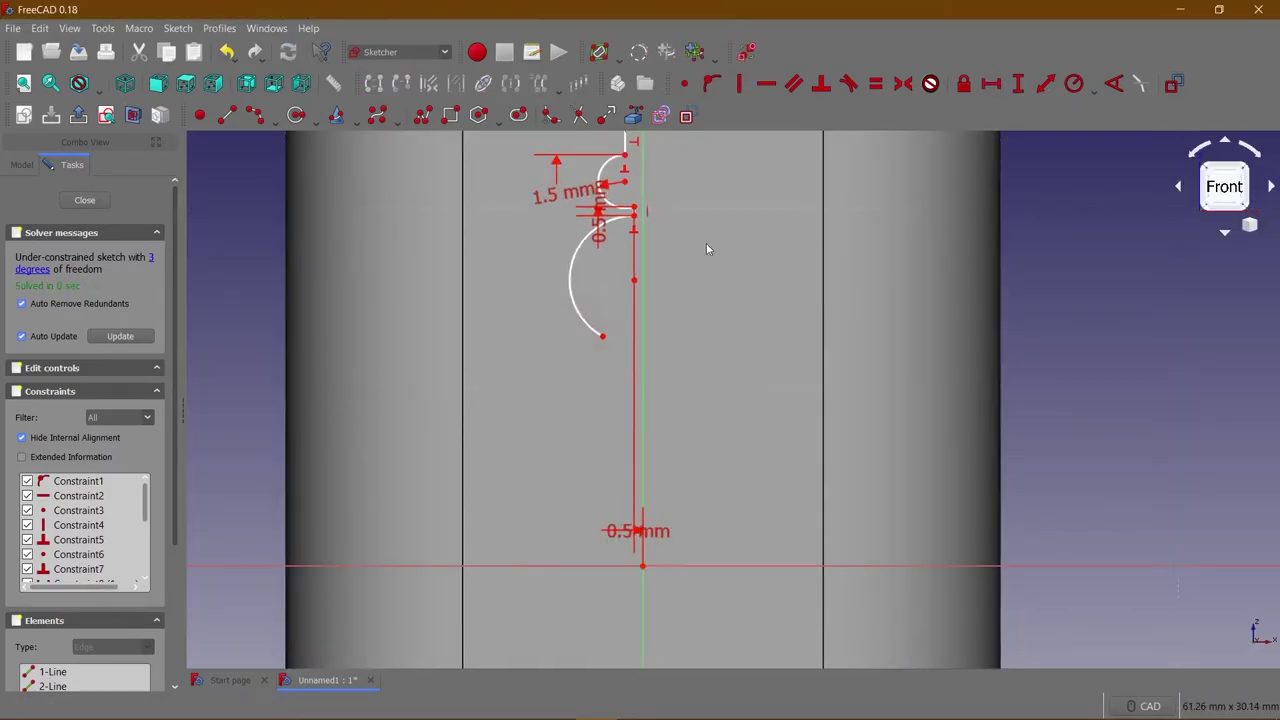
{"action": "scroll", "coordinate": [706, 248], "scroll_direction": "up", "scroll_amount": 2}
{"action": "scroll", "coordinate": [608, 247], "scroll_direction": "down", "scroll_amount": 2}
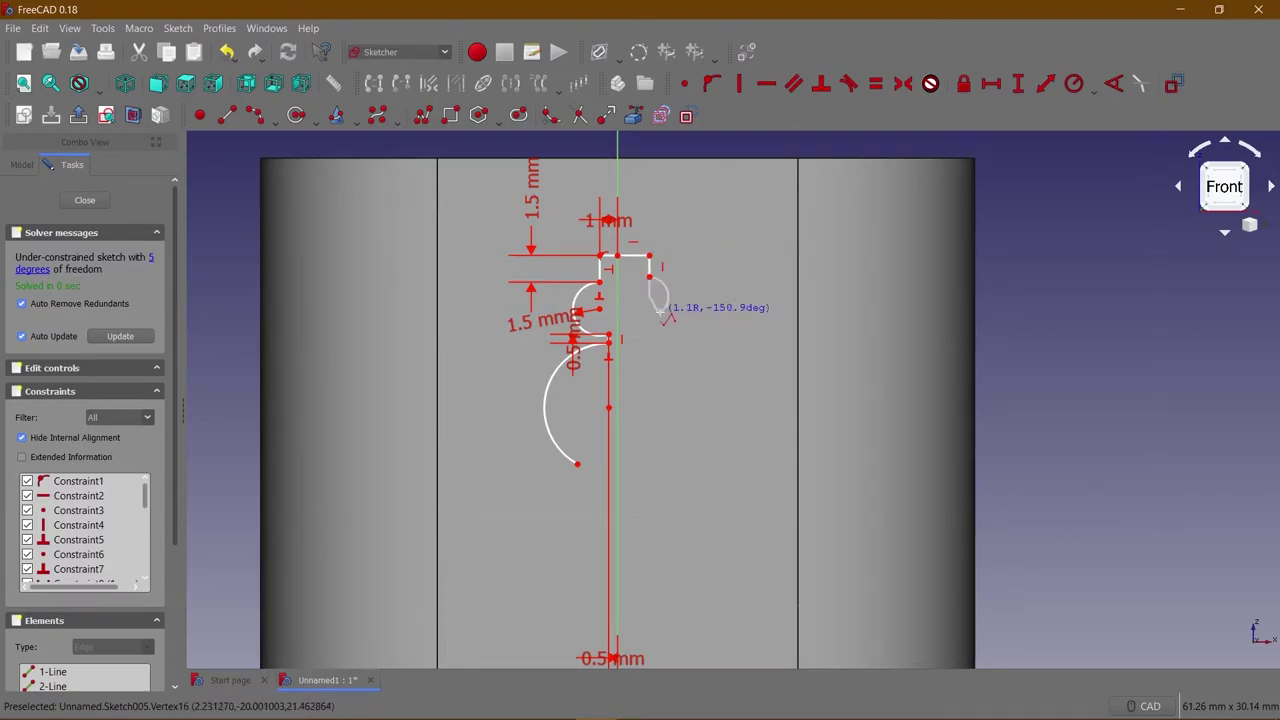
{"action": "left_click", "coordinate": [658, 456]}
{"action": "key", "text": "shift+v"}
{"action": "type", "text": "1"}
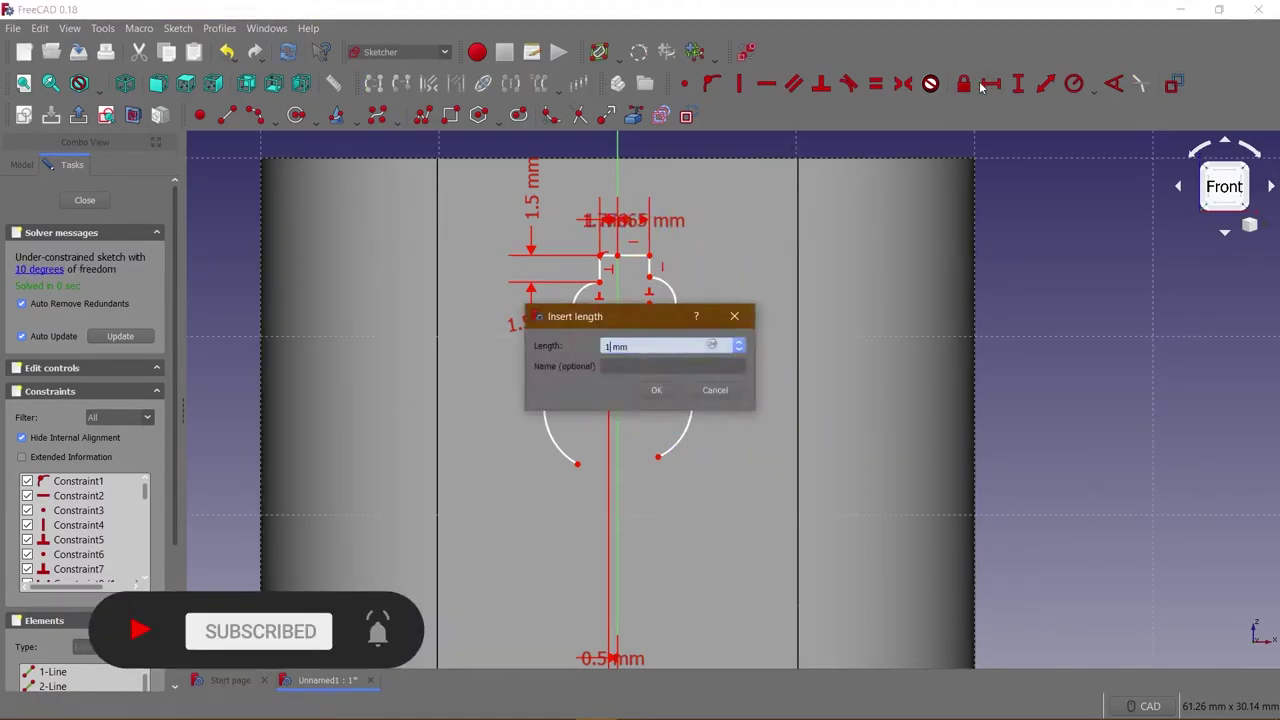
{"action": "key", "text": "Return"}
Give the right upper arc a 1.5 mm radius and add another vertical length dimension.
{"action": "left_click", "coordinate": [648, 312]}
{"action": "key", "text": "shift+r"}
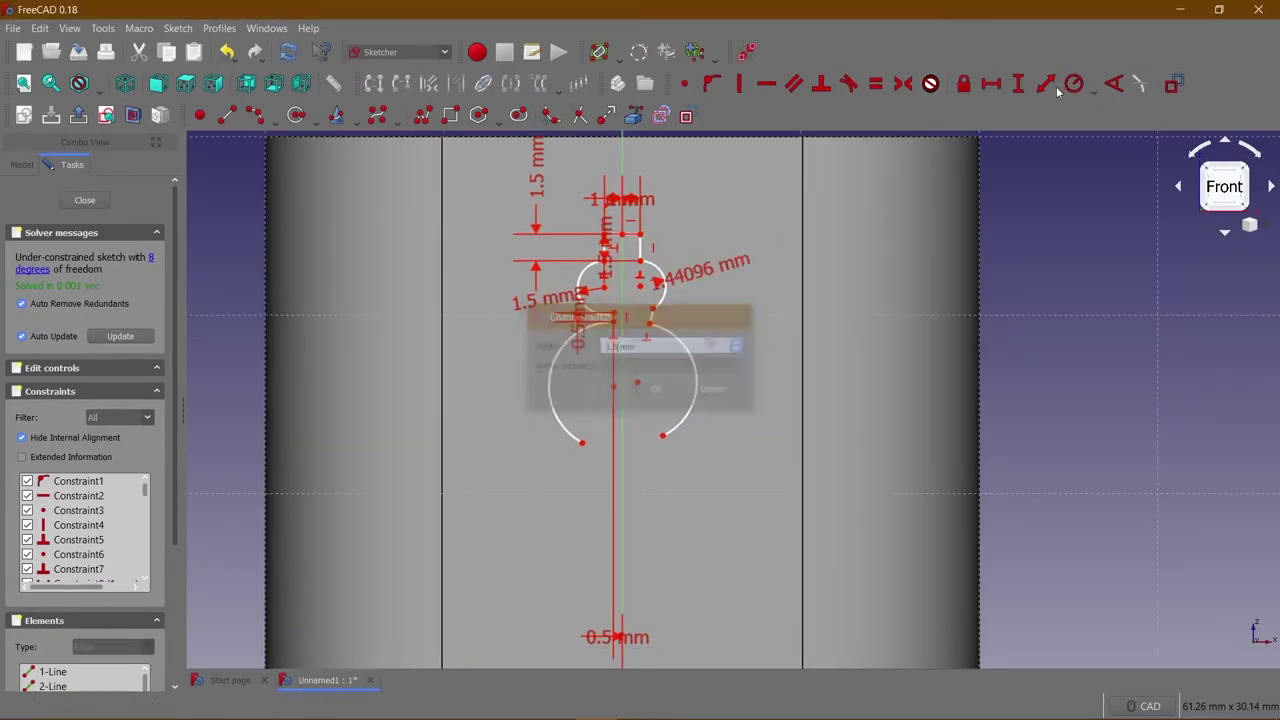
{"action": "type", "text": "1.5"}
{"action": "key", "text": "Return"}
{"action": "scroll", "coordinate": [645, 351], "scroll_direction": "up", "scroll_amount": 3}
{"action": "scroll", "coordinate": [828, 227], "scroll_direction": "down", "scroll_amount": 4}
{"action": "key", "text": "shift+v"}
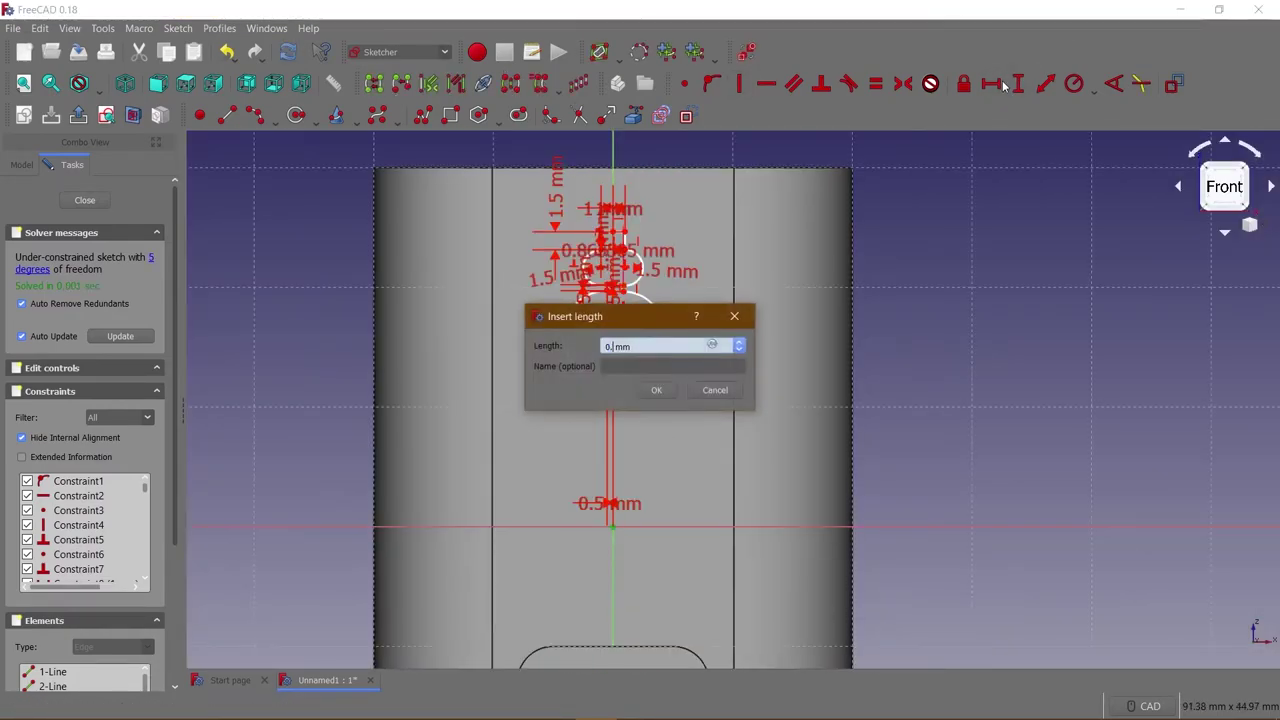
{"action": "key", "text": "Return"}
{"action": "middle_click_drag", "start_coordinate": [637, 298], "coordinate": [640, 240]}
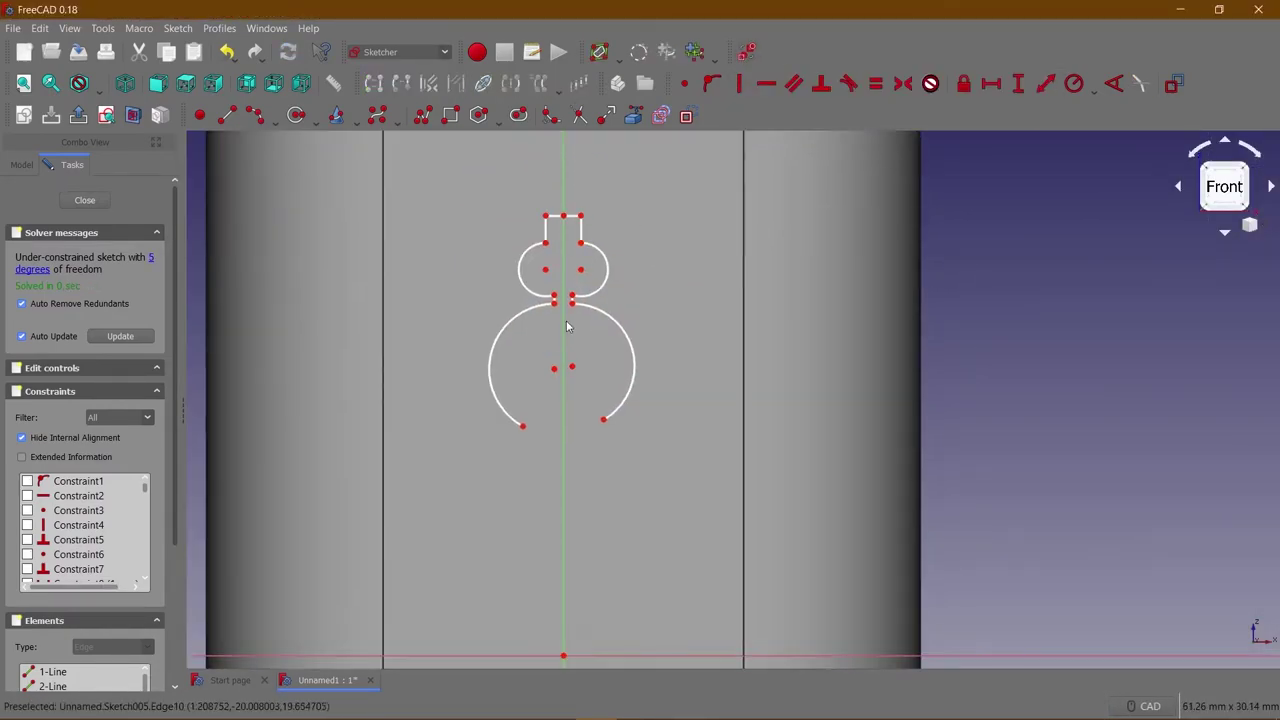
Make the lower arcs equal to the upper ones, with tangent side lines and a 160° taper angle.
{"action": "left_click", "coordinate": [1068, 84]}
{"action": "left_click", "coordinate": [746, 51]}
{"action": "scroll", "coordinate": [638, 421], "scroll_direction": "down", "scroll_amount": 3}
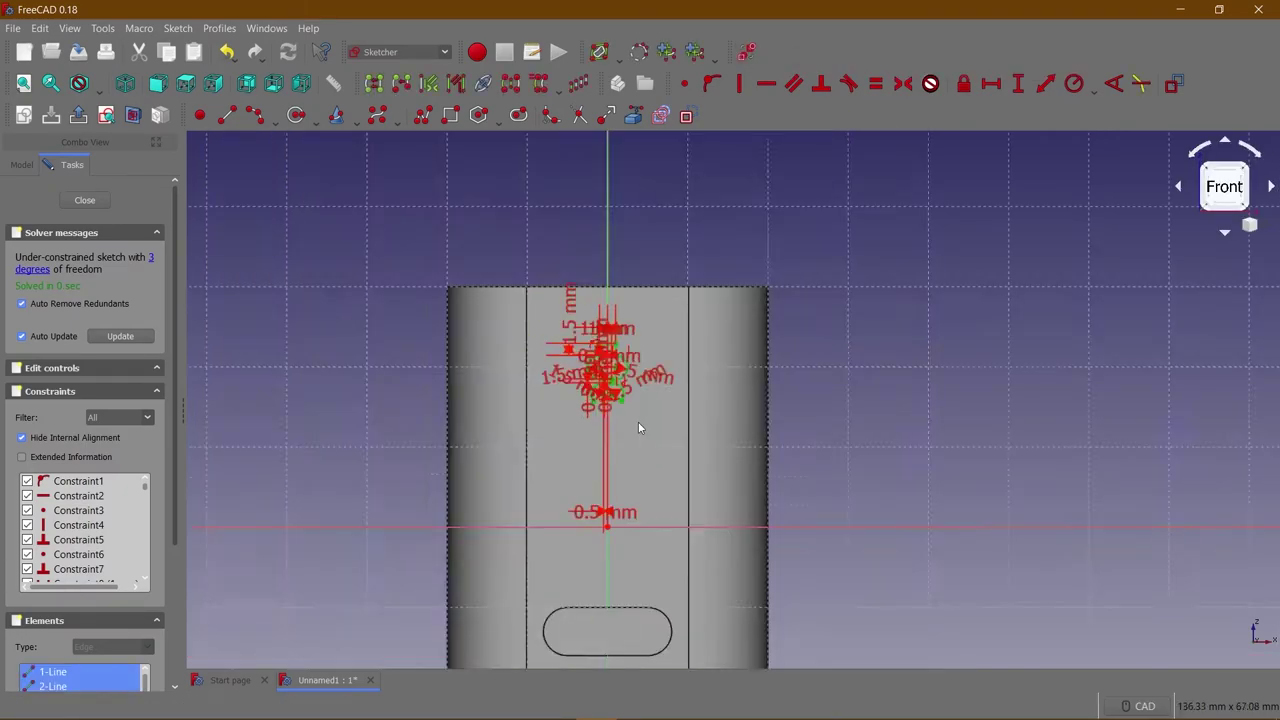
{"action": "scroll", "coordinate": [632, 380], "scroll_direction": "up", "scroll_amount": 5}
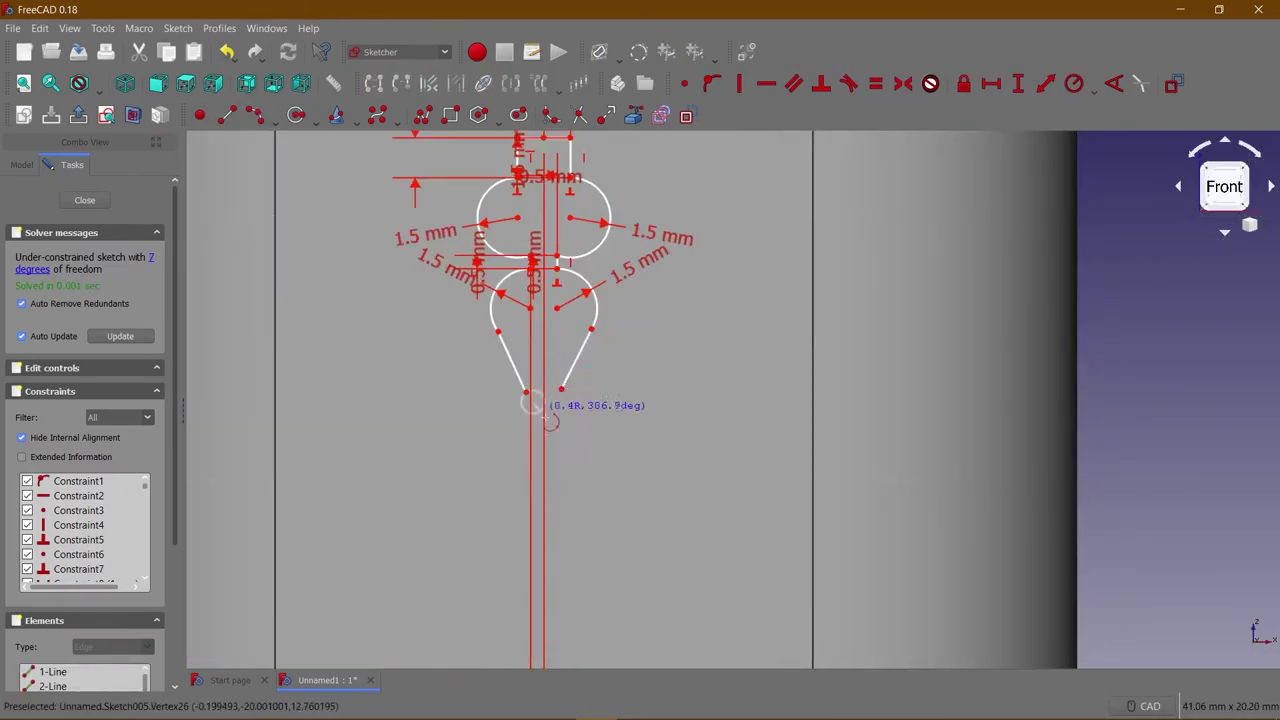
{"action": "left_click", "coordinate": [507, 358]}
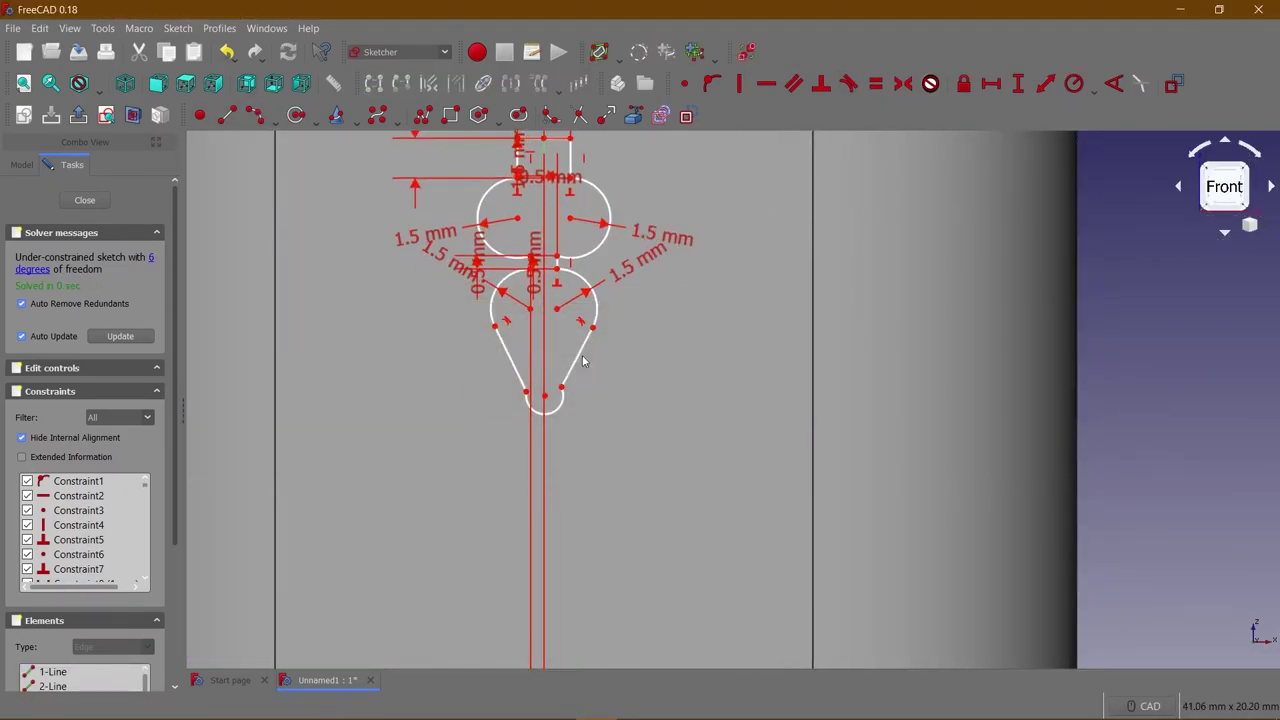
{"action": "left_click", "coordinate": [746, 51]}
{"action": "left_click", "coordinate": [1073, 84]}
{"action": "type", "text": "16"}
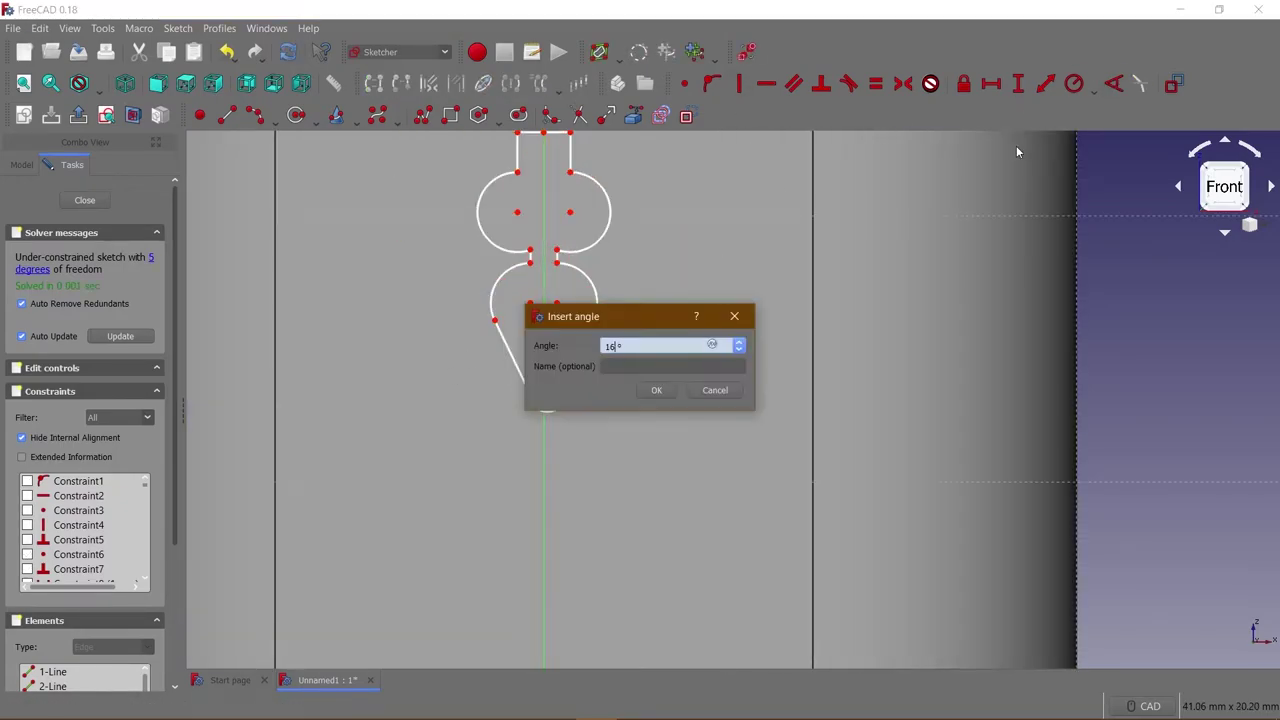
{"action": "key", "text": "Return"}
{"action": "left_click", "coordinate": [578, 402]}
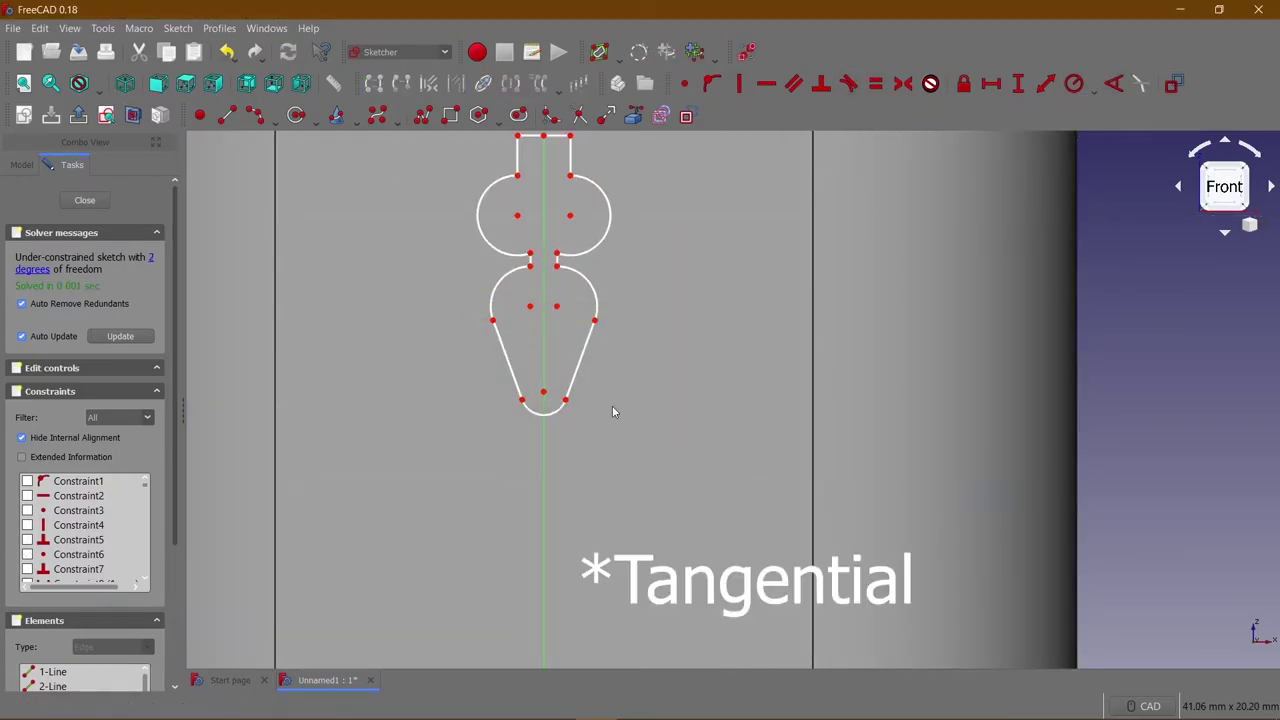
Dimension the bottom arc and place the outline 16 mm above the origin, fully constraining it.
{"action": "scroll", "coordinate": [612, 405], "scroll_direction": "down", "scroll_amount": 3}
{"action": "scroll", "coordinate": [626, 386], "scroll_direction": "up", "scroll_amount": 2}
{"action": "scroll", "coordinate": [640, 450], "scroll_direction": "down", "scroll_amount": 2}
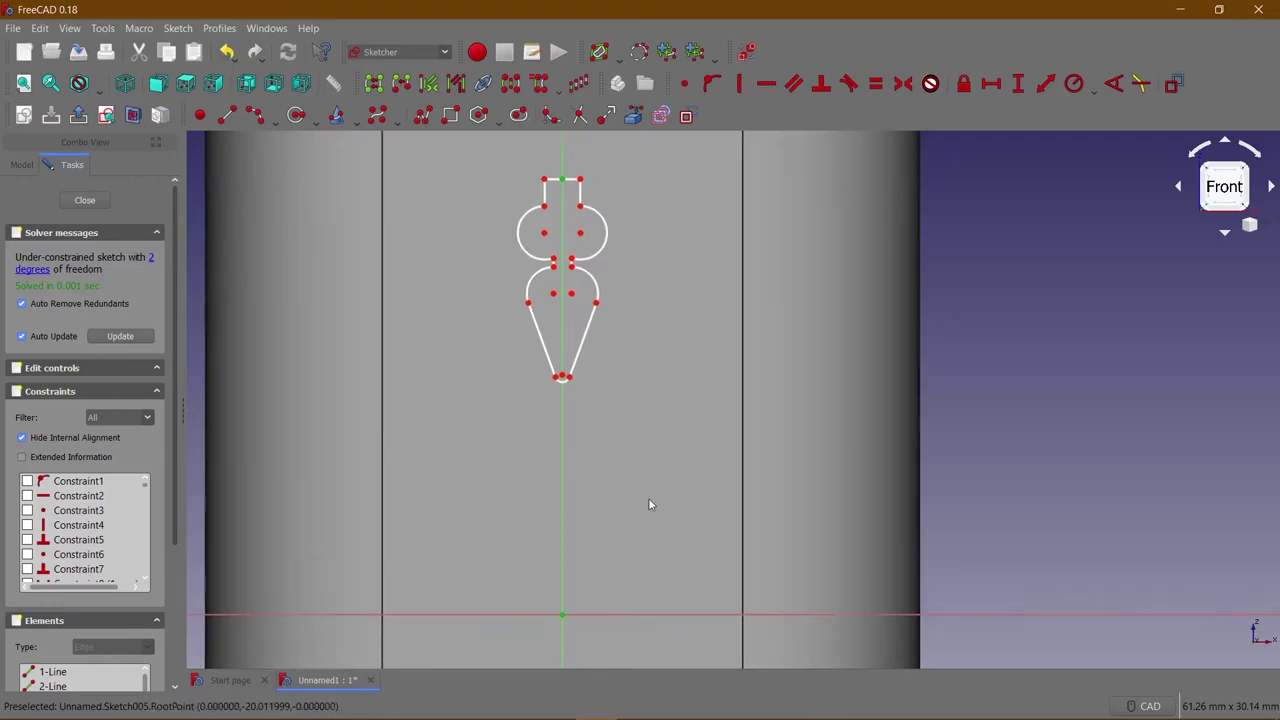
{"action": "key", "text": "i"}
{"action": "key", "text": "Return"}
{"action": "scroll", "coordinate": [612, 450], "scroll_direction": "up", "scroll_amount": 5}
{"action": "left_click", "coordinate": [613, 449]}
{"action": "scroll", "coordinate": [634, 482], "scroll_direction": "down", "scroll_amount": 5}
{"action": "key", "text": "i"}
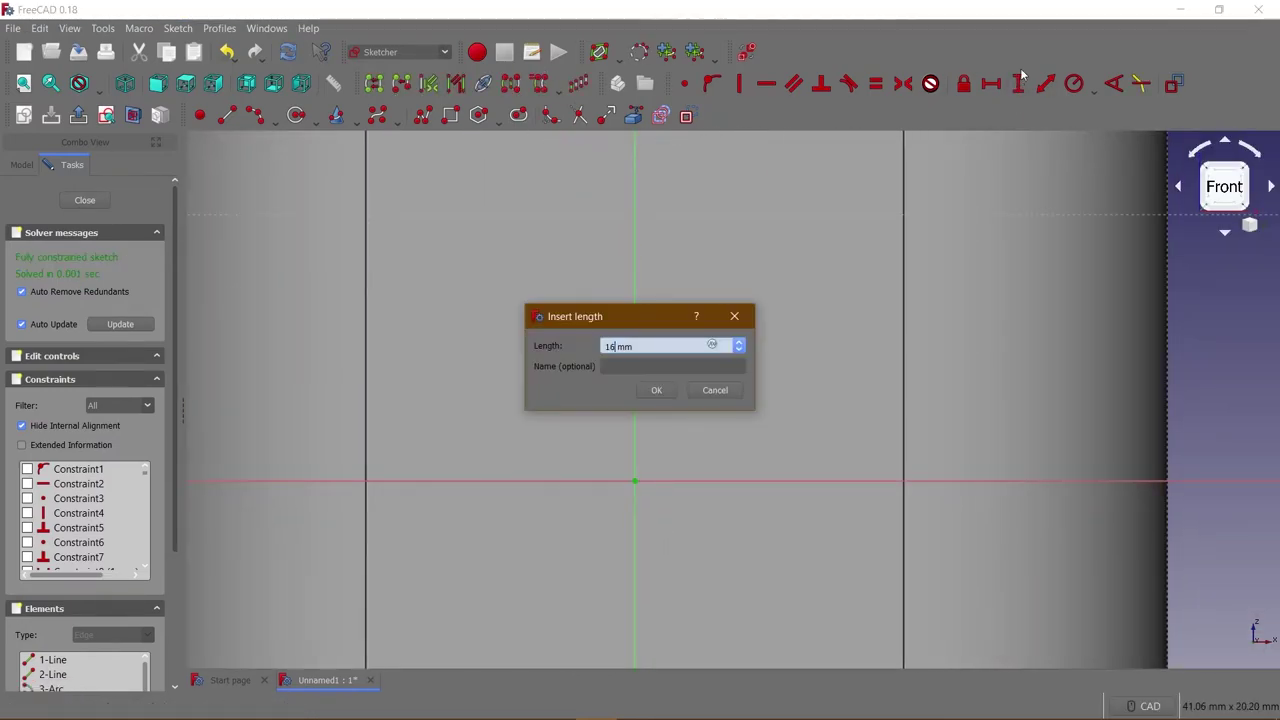
{"action": "key", "text": "Return"}
{"action": "scroll", "coordinate": [678, 310], "scroll_direction": "down", "scroll_amount": 2}
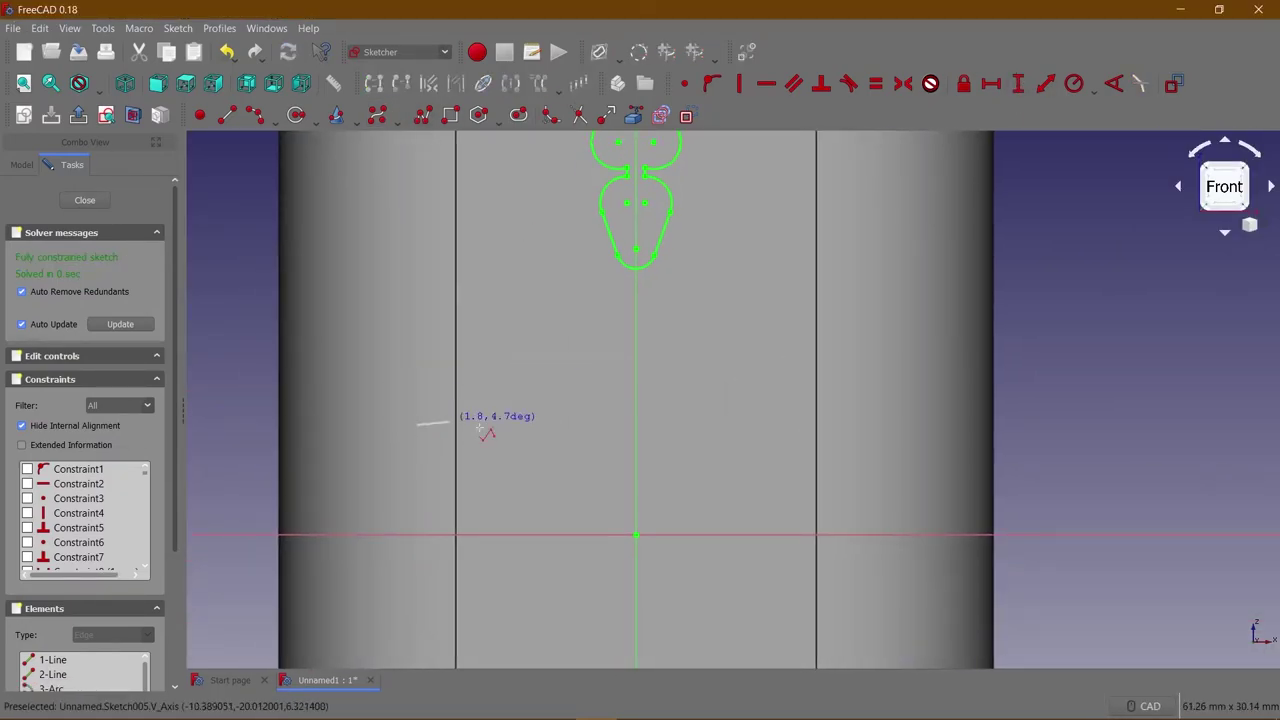
Draw a stepped cutout polyline with horizontal edges and equal vertical lines.
{"action": "left_click", "coordinate": [484, 411]}
{"action": "left_click", "coordinate": [484, 400]}
{"action": "left_click", "coordinate": [523, 397]}
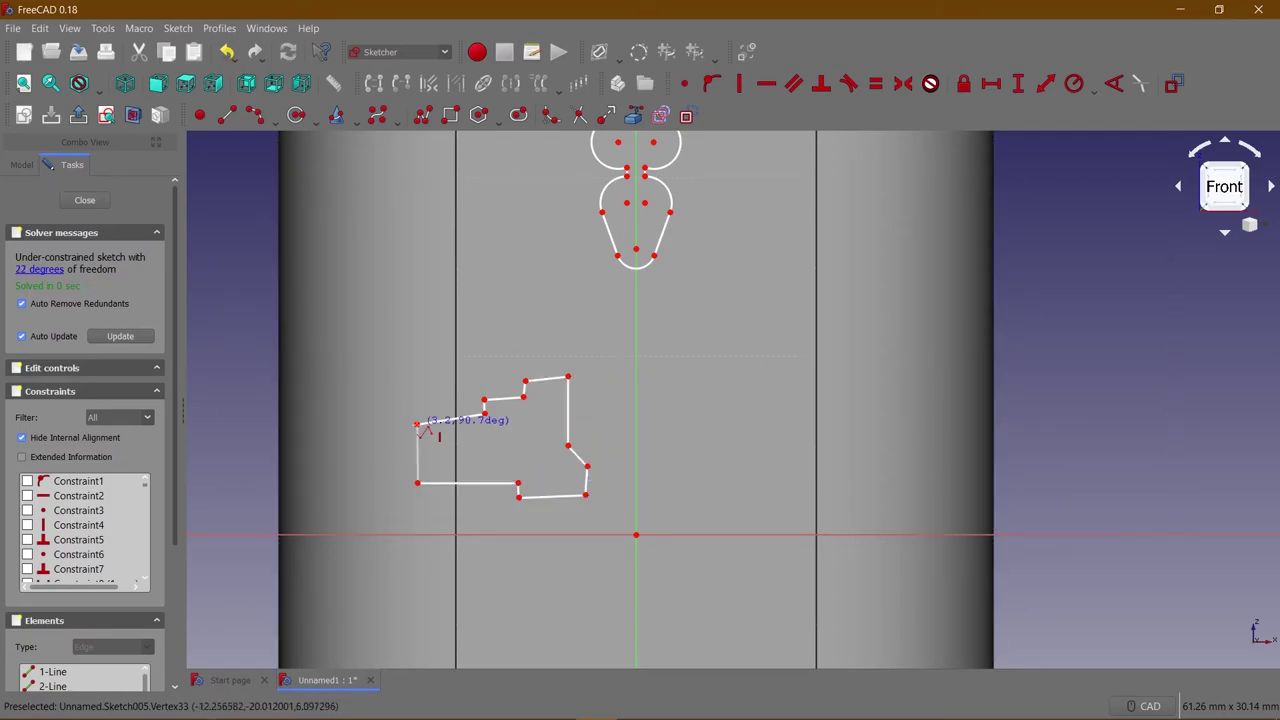
{"action": "left_click", "coordinate": [490, 488]}
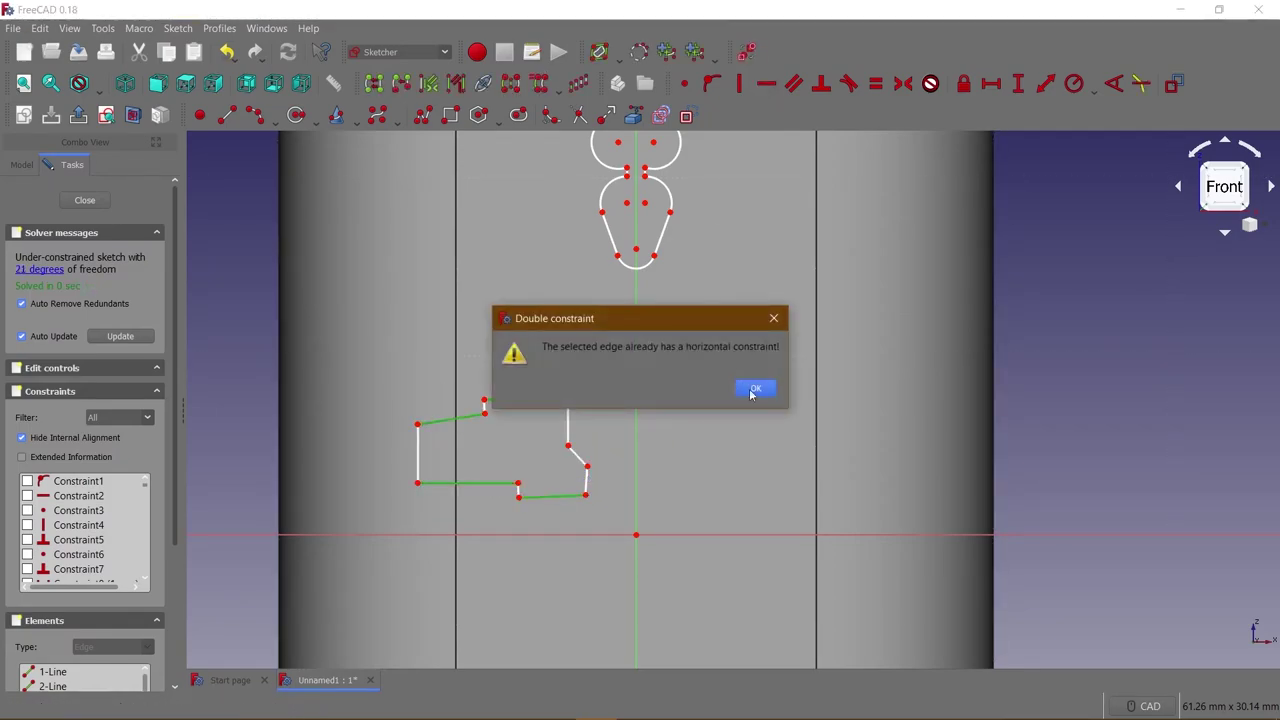
{"action": "key", "text": "Return"}
{"action": "left_click", "coordinate": [772, 83]}
{"action": "scroll", "coordinate": [520, 397], "scroll_direction": "up", "scroll_amount": 4}
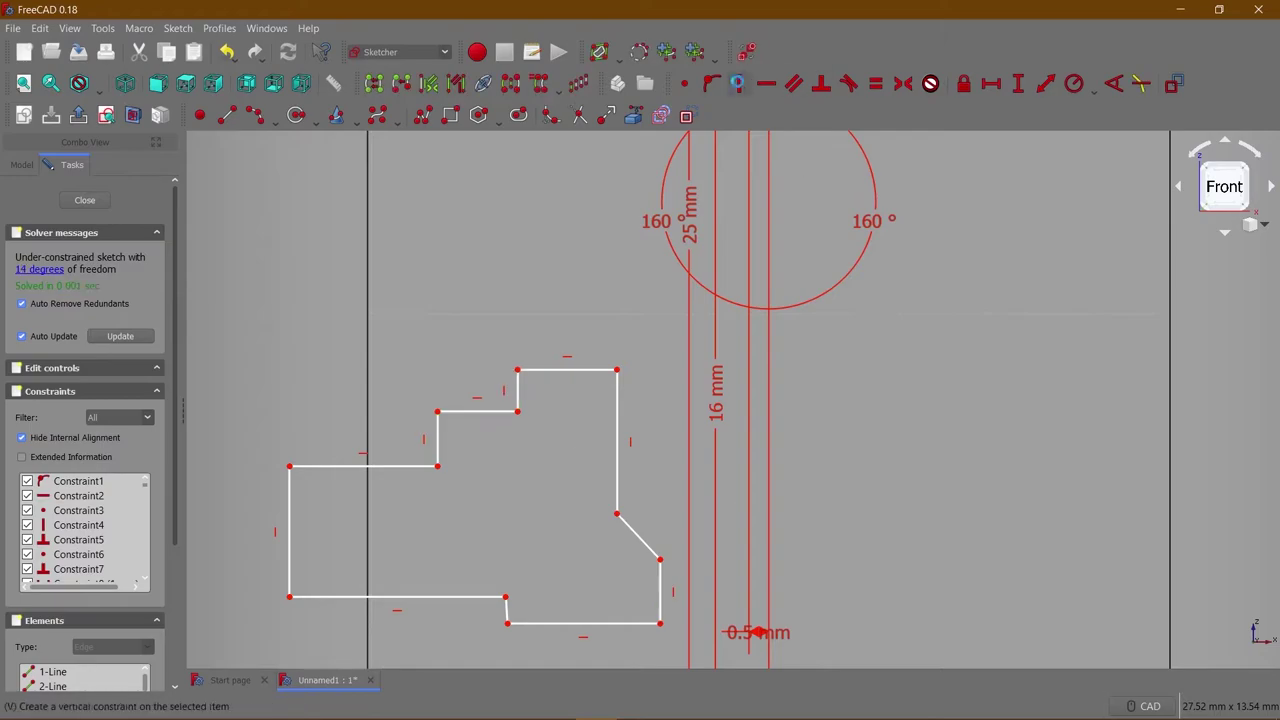
{"action": "scroll", "coordinate": [568, 382], "scroll_direction": "down", "scroll_amount": 2}
{"action": "key", "text": "e"}
{"action": "scroll", "coordinate": [610, 461], "scroll_direction": "up", "scroll_amount": 2}
Dimension the steps with 2.5 mm and 2 mm widths and a 3 mm height, abandoning a 4.5 mm length.
{"action": "left_click", "coordinate": [491, 305]}
{"action": "type", "text": "l"}
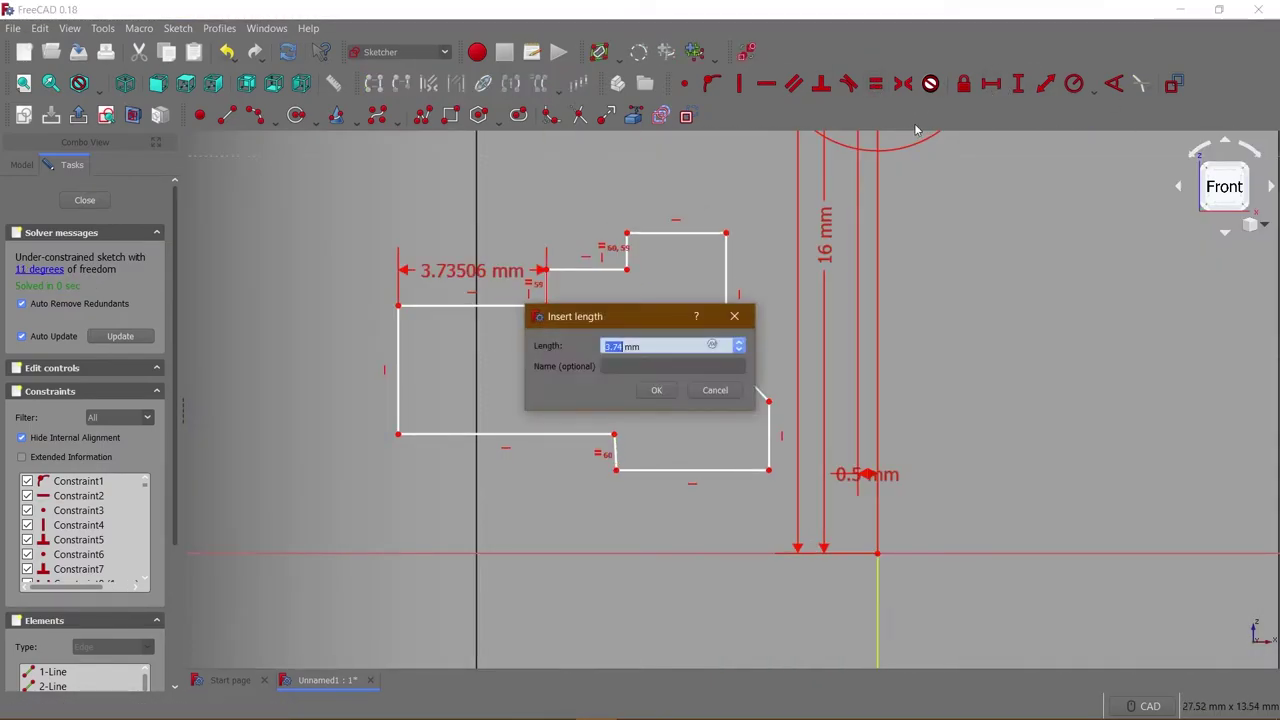
{"action": "type", "text": "2.5"}
{"action": "key", "text": "Return"}
{"action": "type", "text": "l2"}
{"action": "key", "text": "Return"}
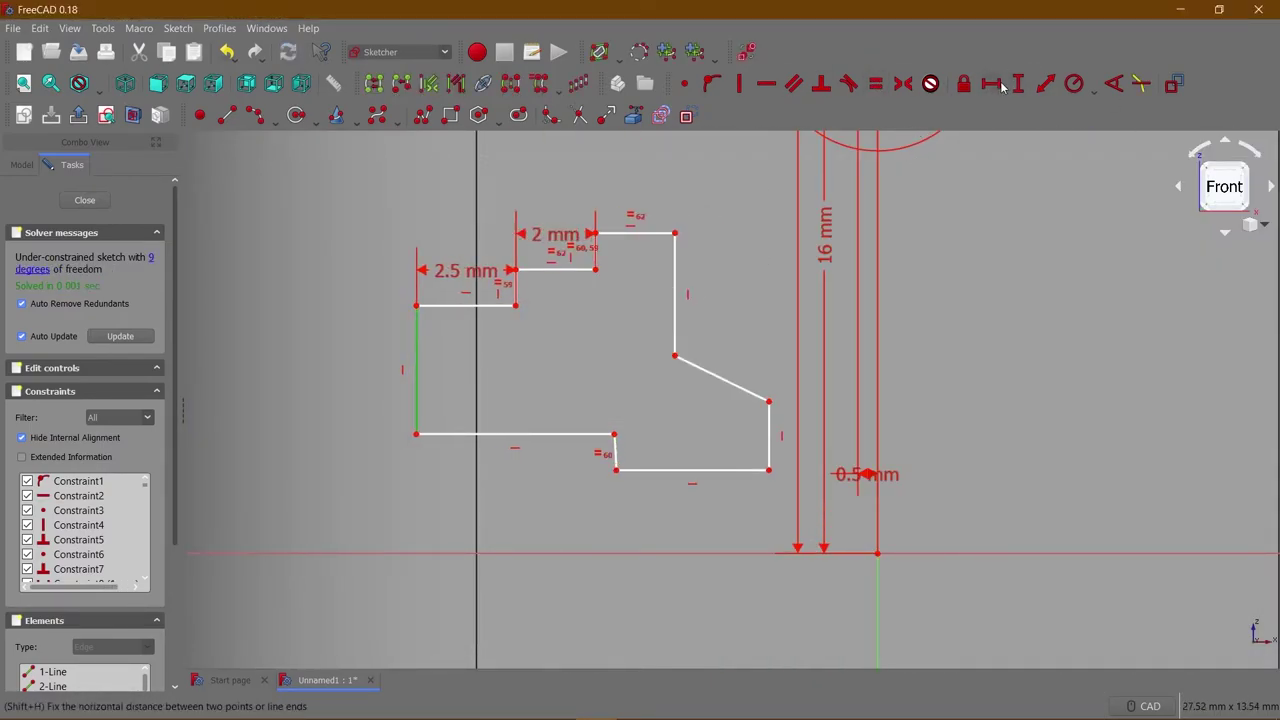
{"action": "type", "text": "i3"}
{"action": "key", "text": "Return"}
{"action": "left_click", "coordinate": [515, 433]}
{"action": "type", "text": "l4.5"}
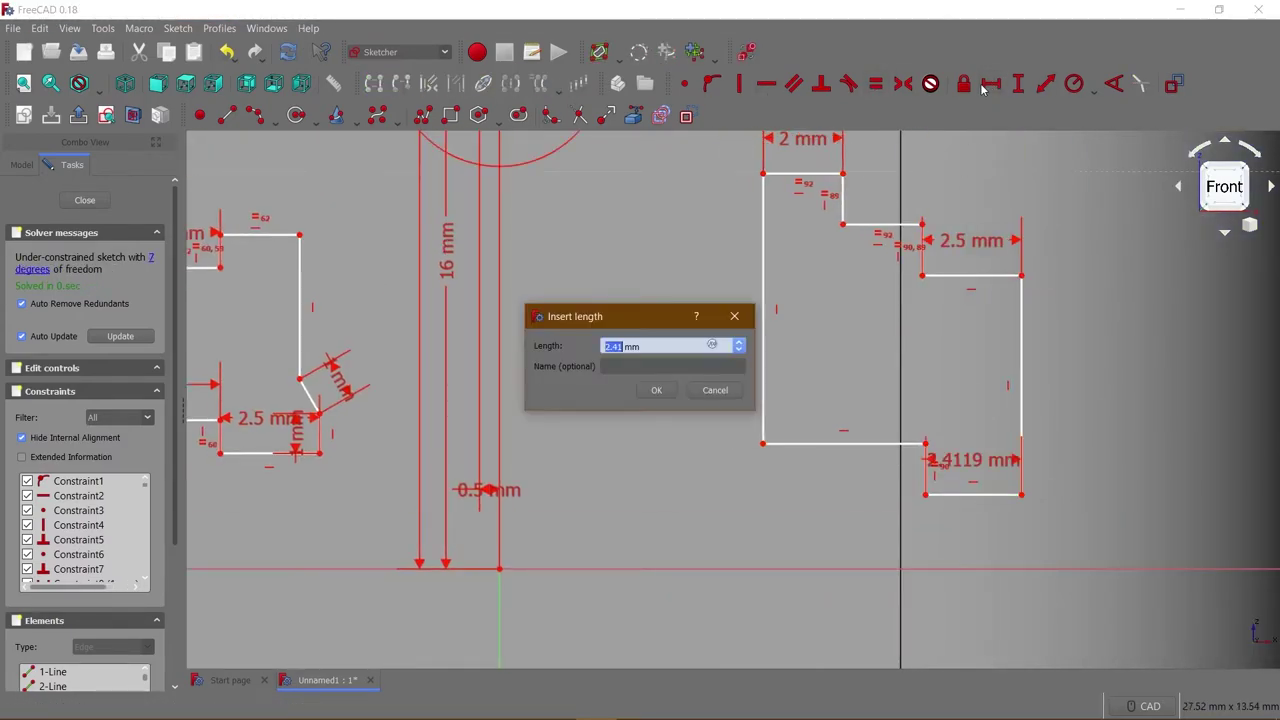
{"action": "key", "text": "Escape"}
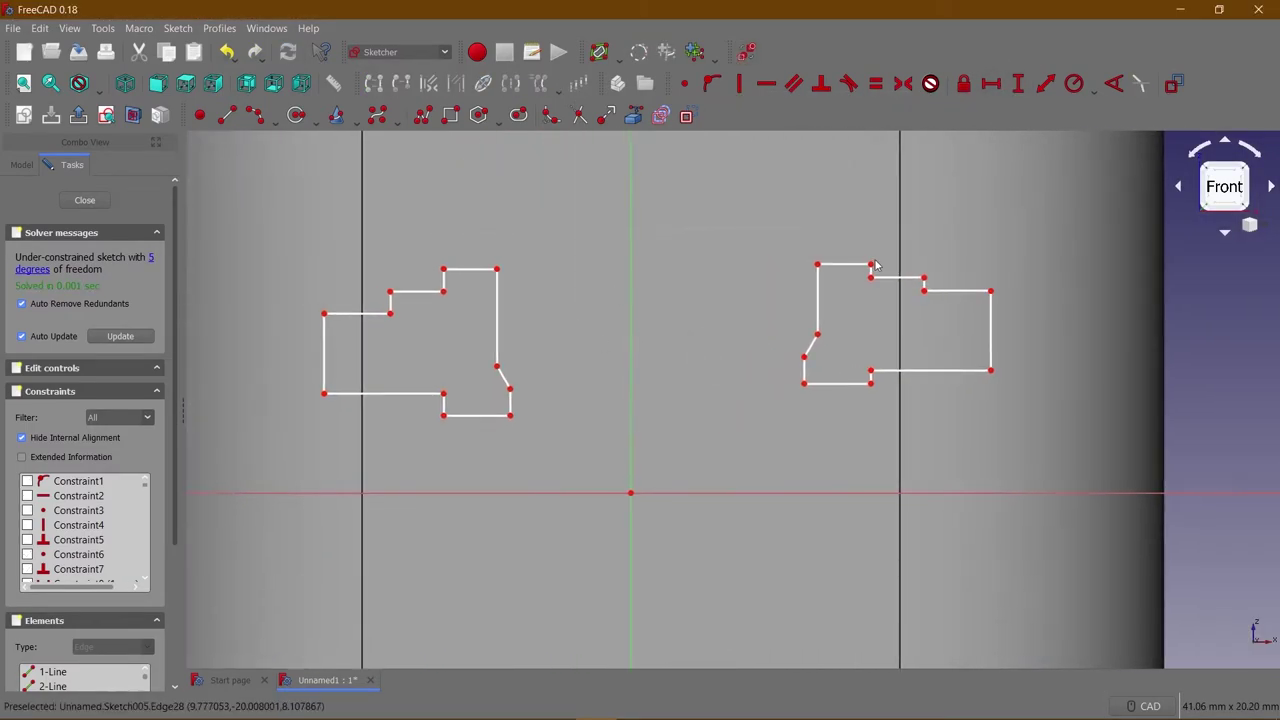
Add a final length dimension to the left profile, then close the sketch and pocket it.
{"action": "key", "text": "i"}
{"action": "key", "text": "Return"}
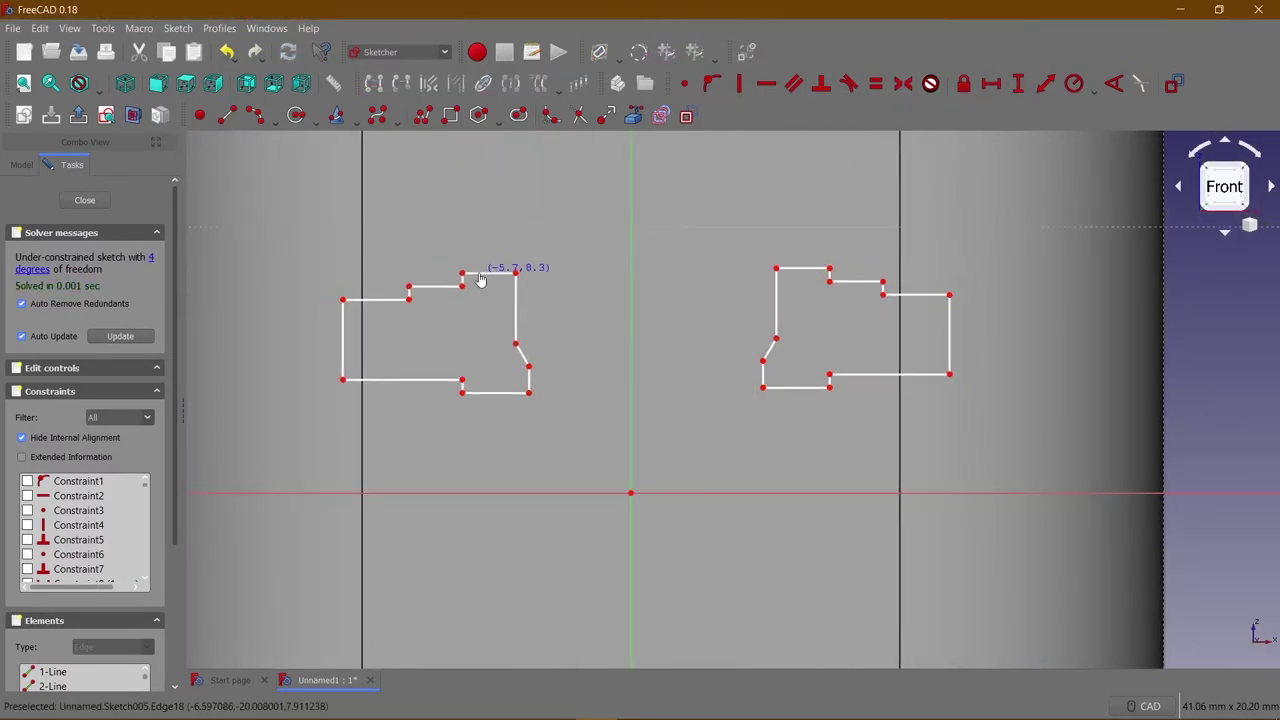
{"action": "left_click", "coordinate": [991, 84]}
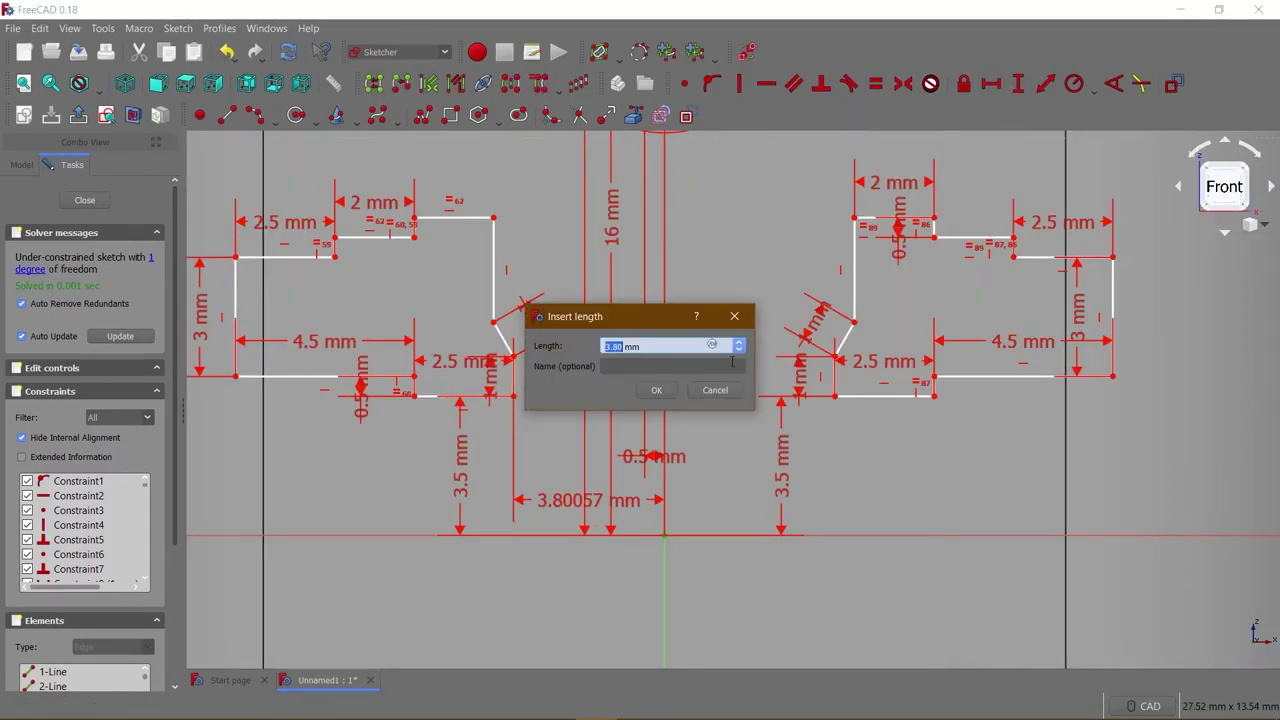
{"action": "key", "text": "Escape"}
{"action": "key", "text": "Escape"}
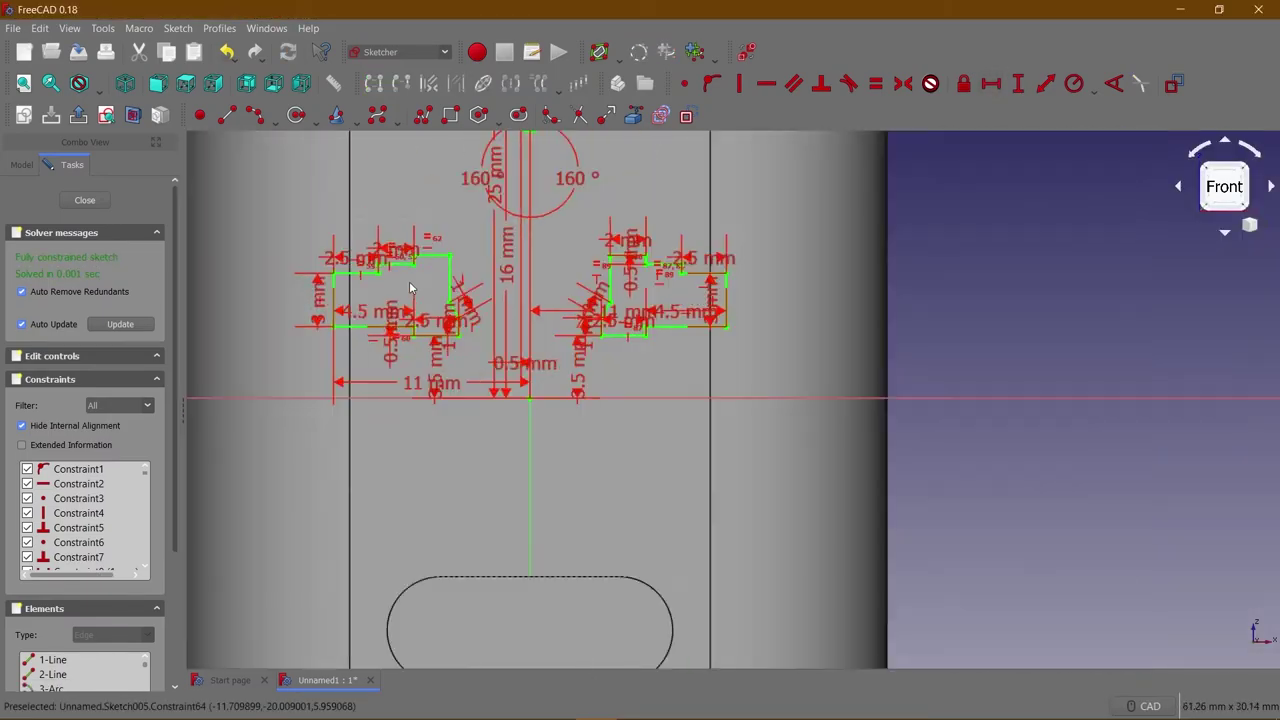
{"action": "left_click", "coordinate": [468, 115]}
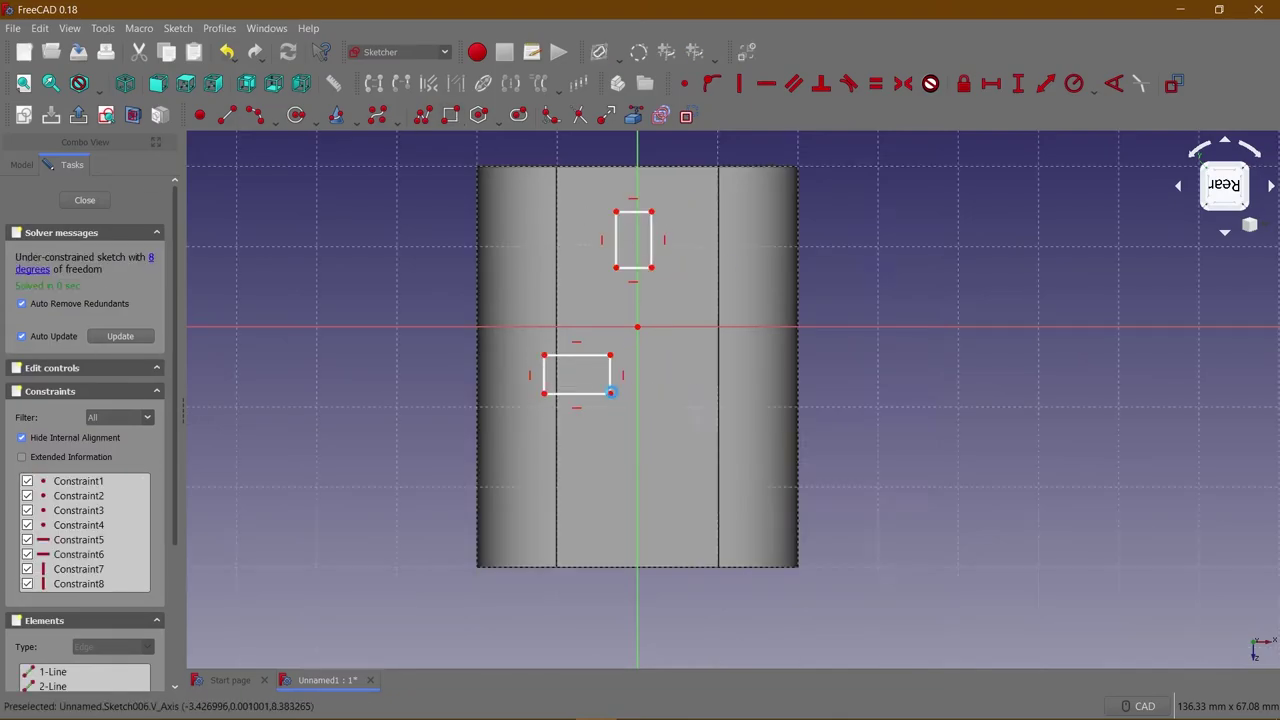
Constrain the top pin rectangle with a 25 mm vertical distance.
{"action": "middle_click_drag", "start_coordinate": [611, 392], "coordinate": [495, 327]}
{"action": "key", "text": "4"}
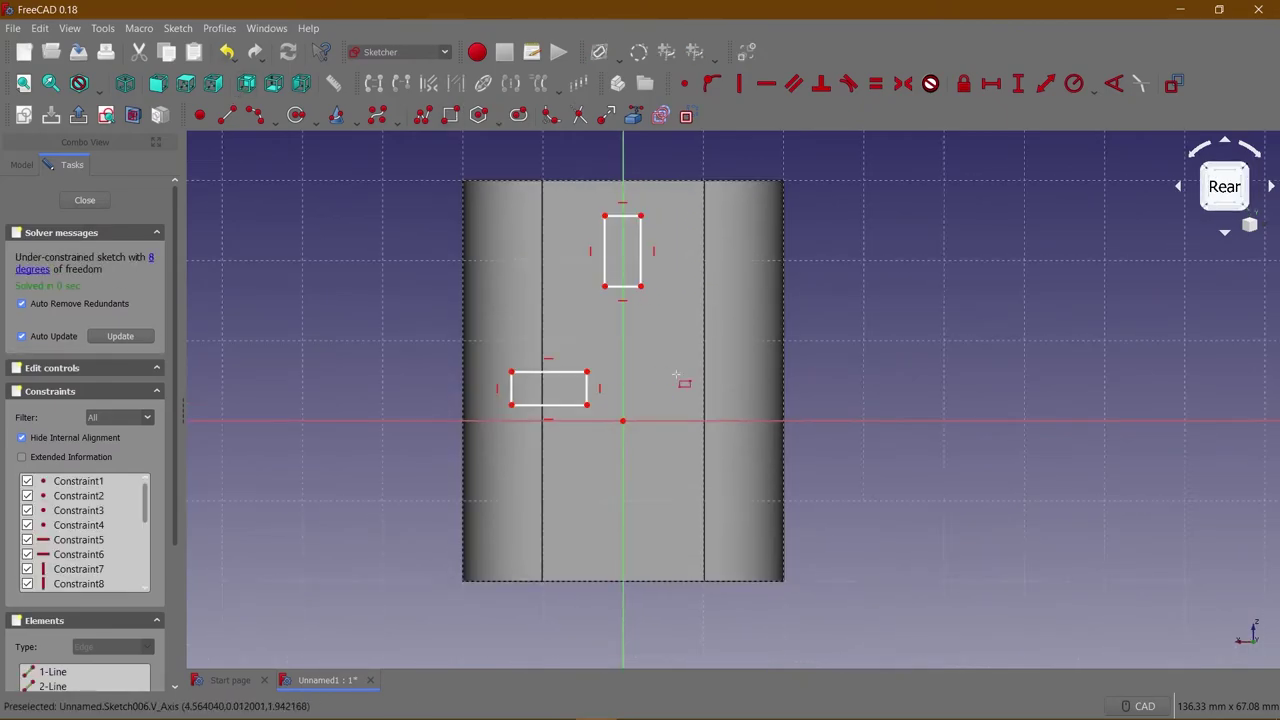
{"action": "key", "text": "l"}
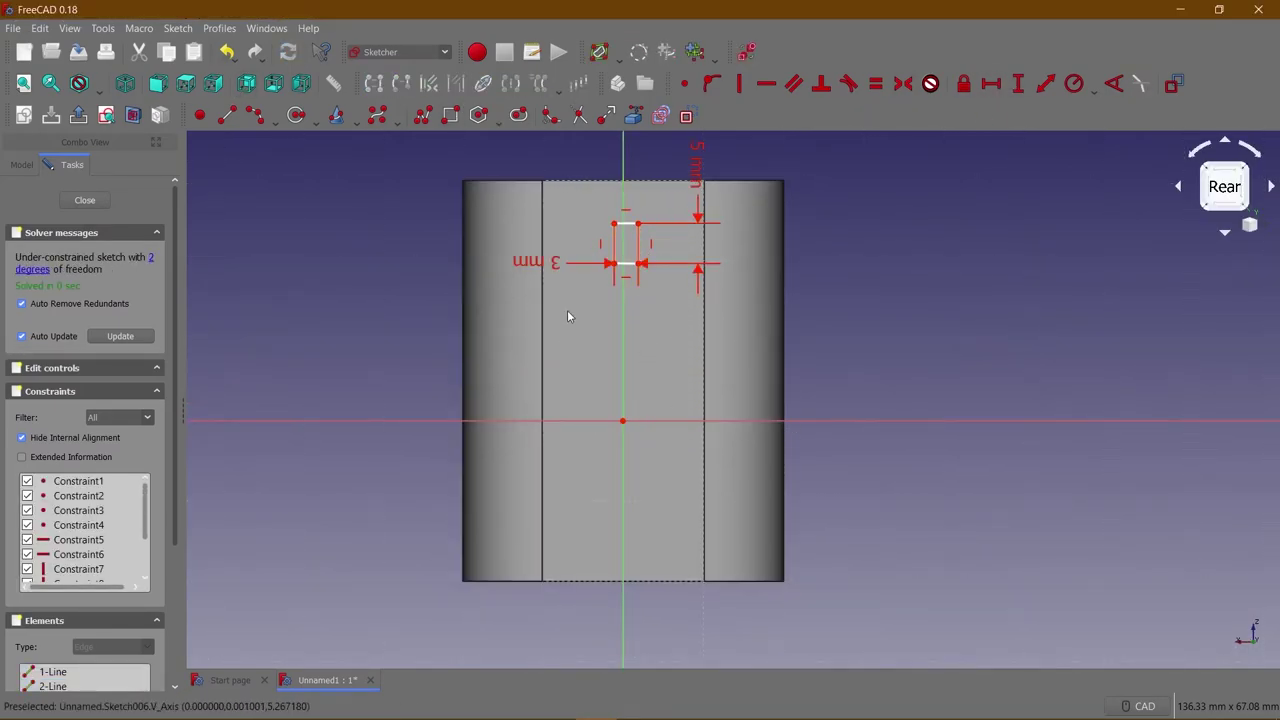
{"action": "type", "text": "i25"}
{"action": "key", "text": "Return"}
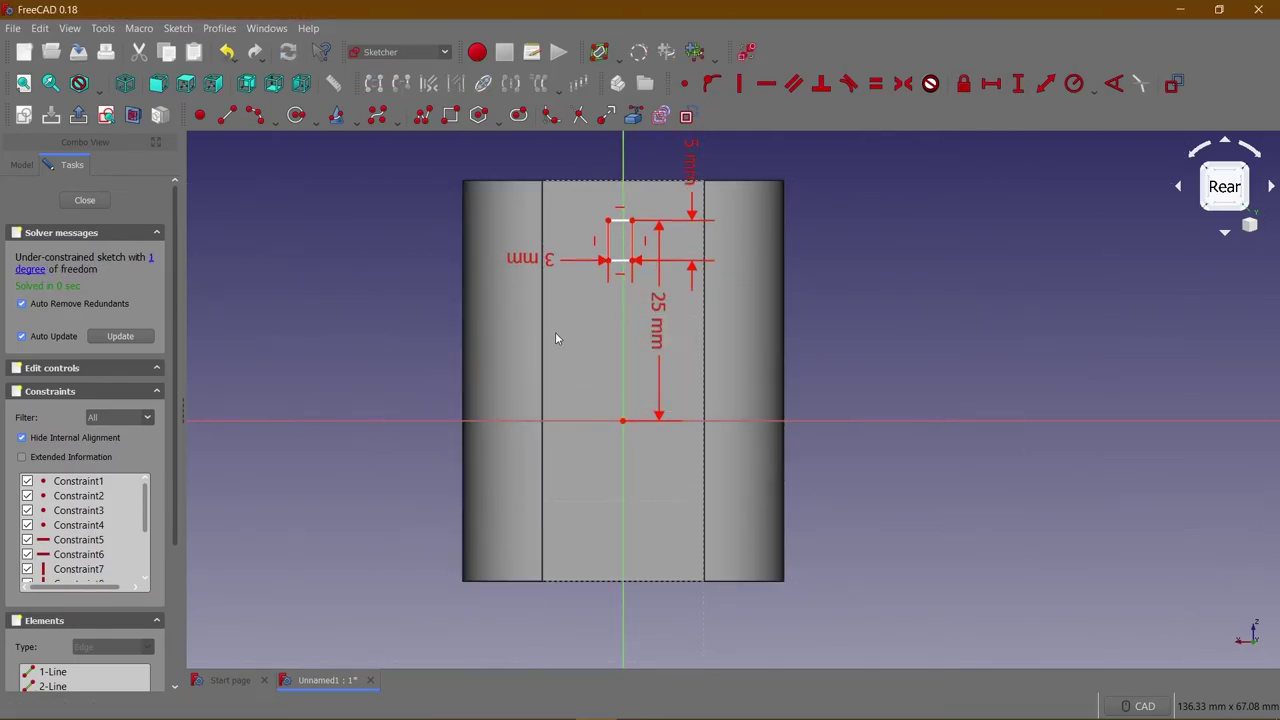
Dimension the left rectangle and set the right rectangle 8 mm off centre.
{"action": "middle_click_drag", "start_coordinate": [555, 332], "coordinate": [663, 342]}
{"action": "key", "text": "4"}
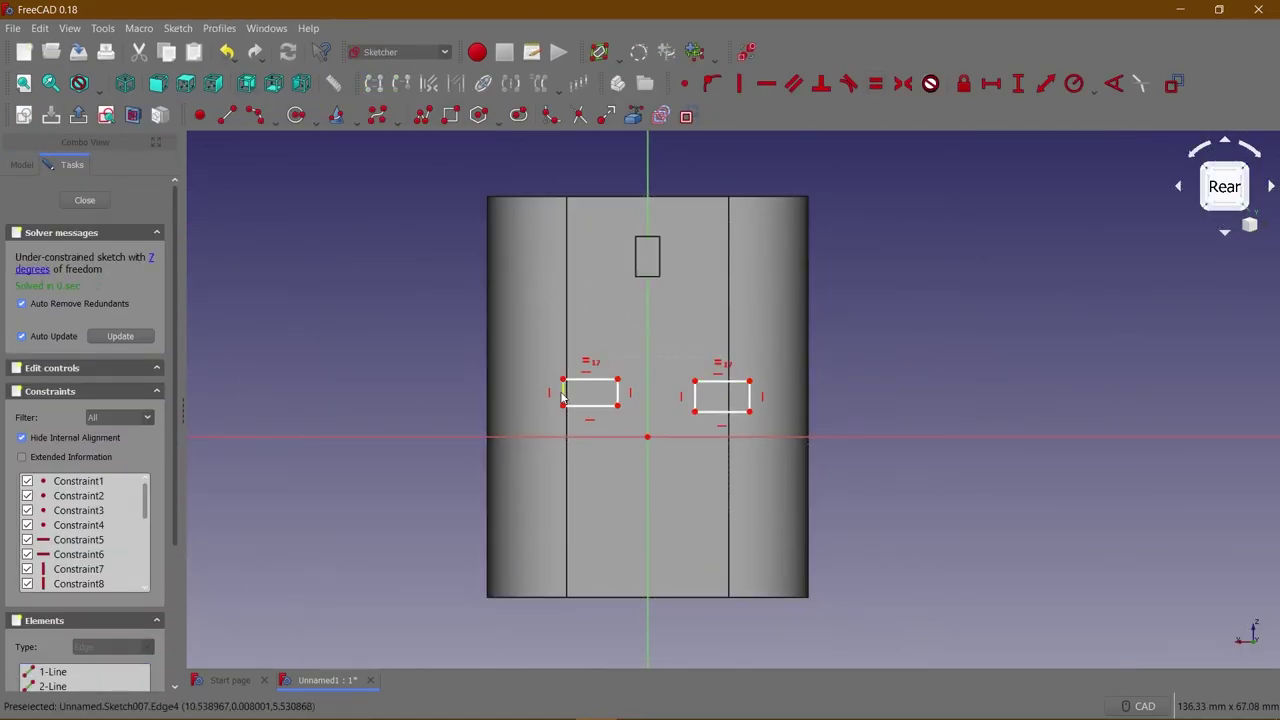
{"action": "left_click", "coordinate": [595, 382]}
{"action": "key", "text": "l"}
{"action": "key", "text": "Return"}
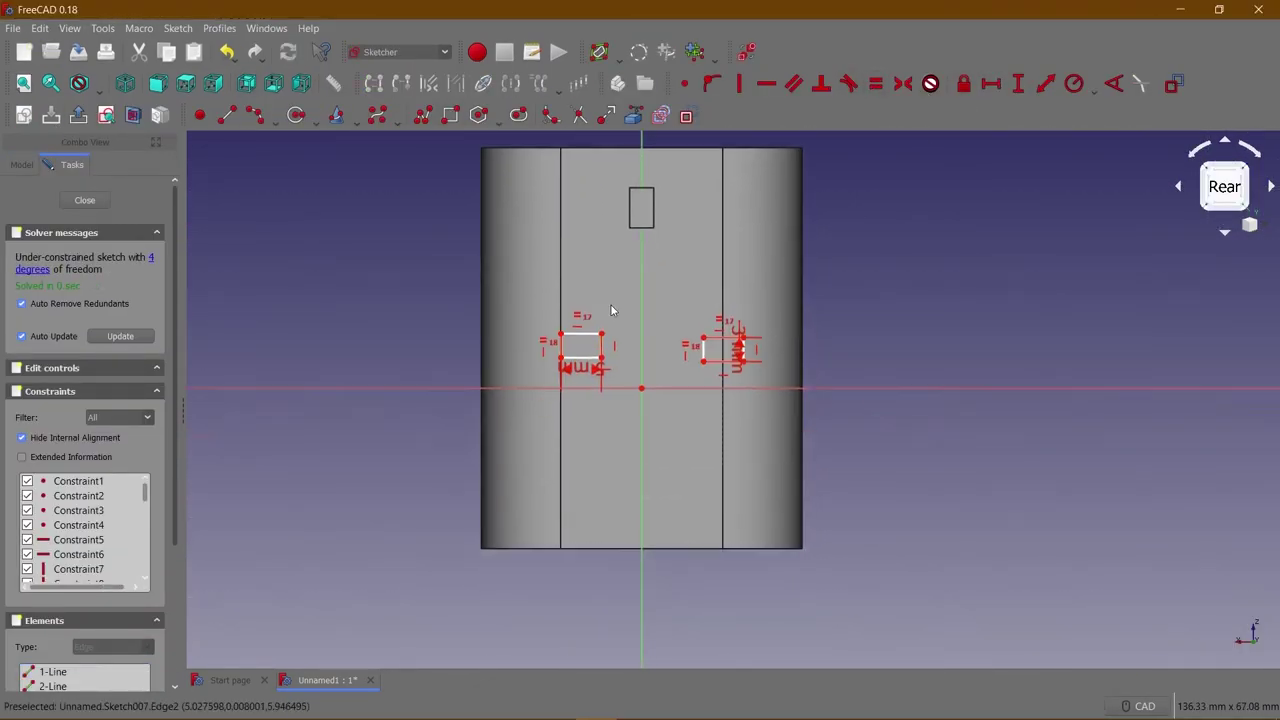
{"action": "middle_click_drag", "start_coordinate": [611, 390], "coordinate": [630, 366]}
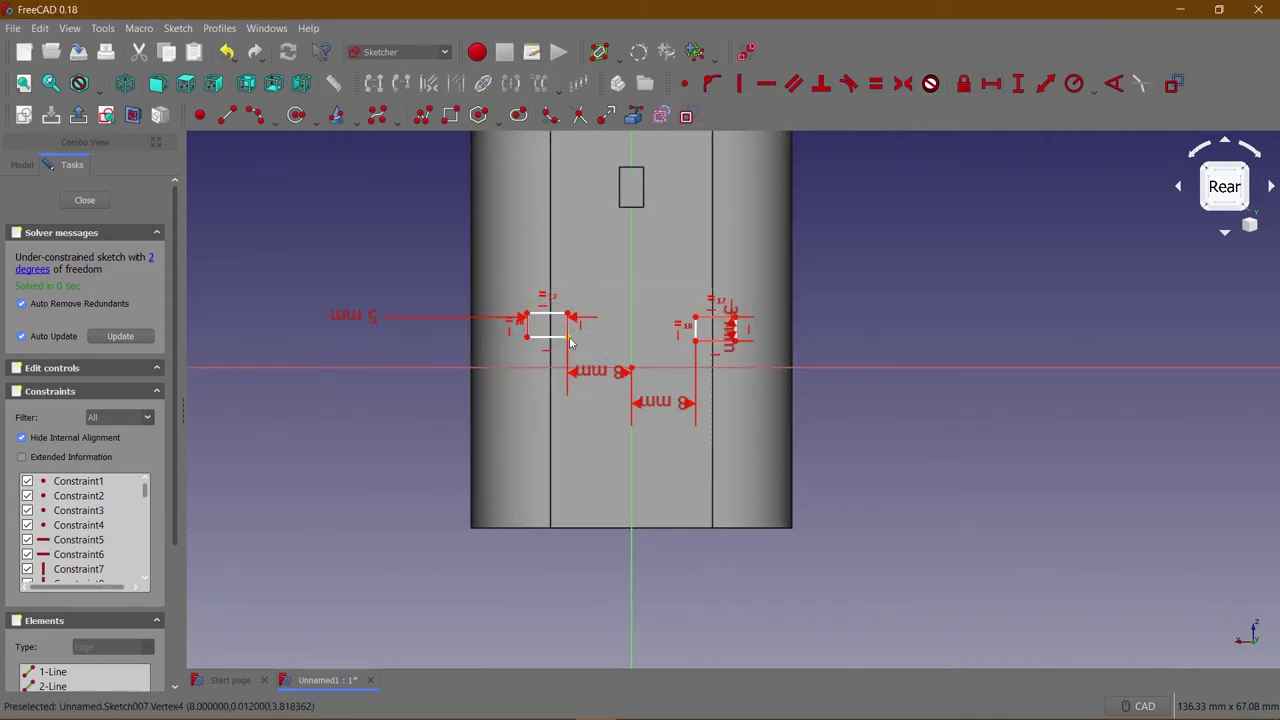
{"action": "key", "text": "l"}
{"action": "key", "text": "Return"}
Close the pin sketch and pad it into pin blocks.
{"action": "left_click", "coordinate": [84, 200]}
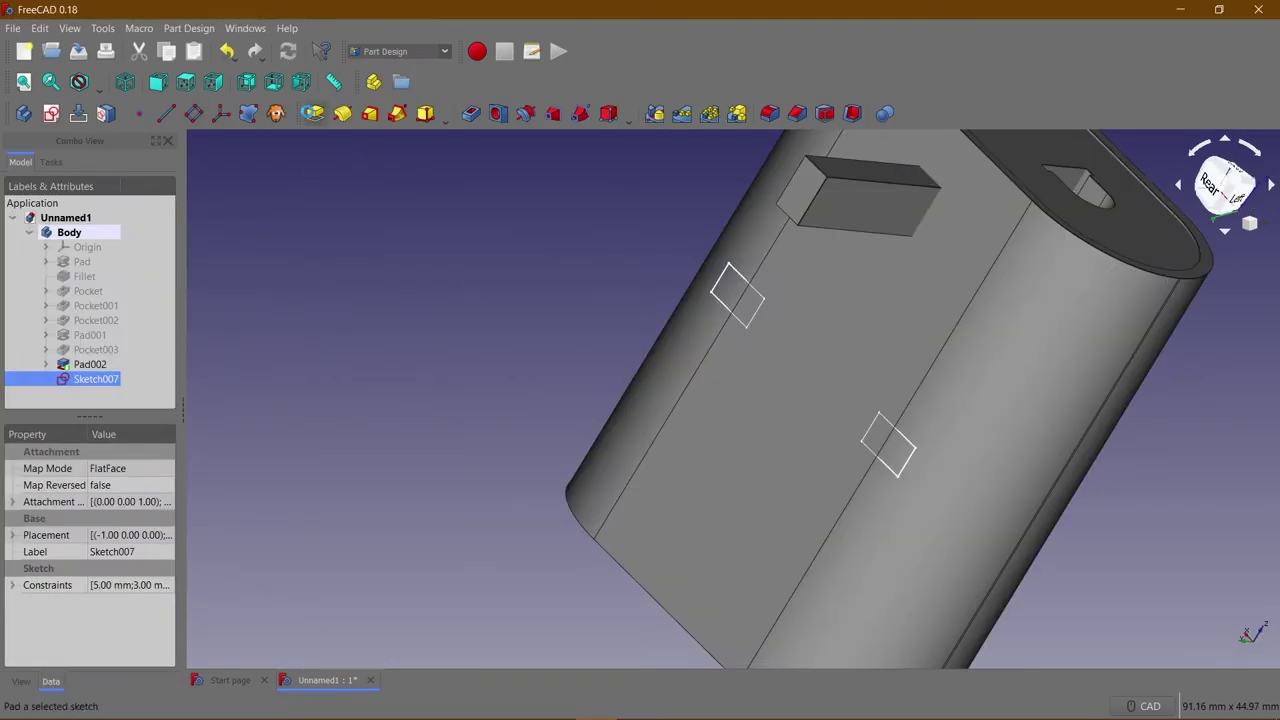
{"action": "left_click", "coordinate": [315, 113]}
{"action": "left_click", "coordinate": [57, 196]}
{"action": "mouse_move", "coordinate": [586, 311]}
{"action": "middle_mouse_down"}
{"action": "mouse_move", "coordinate": [1069, 400]}
{"action": "mouse_move", "coordinate": [926, 314]}
{"action": "mouse_move", "coordinate": [791, 314]}
{"action": "mouse_move", "coordinate": [815, 191]}
{"action": "middle_mouse_up"}
Make the pin pad two-sided, 10 mm out and 3 mm back, then start a sketch on the rear face.
{"action": "double_click", "coordinate": [89, 379]}
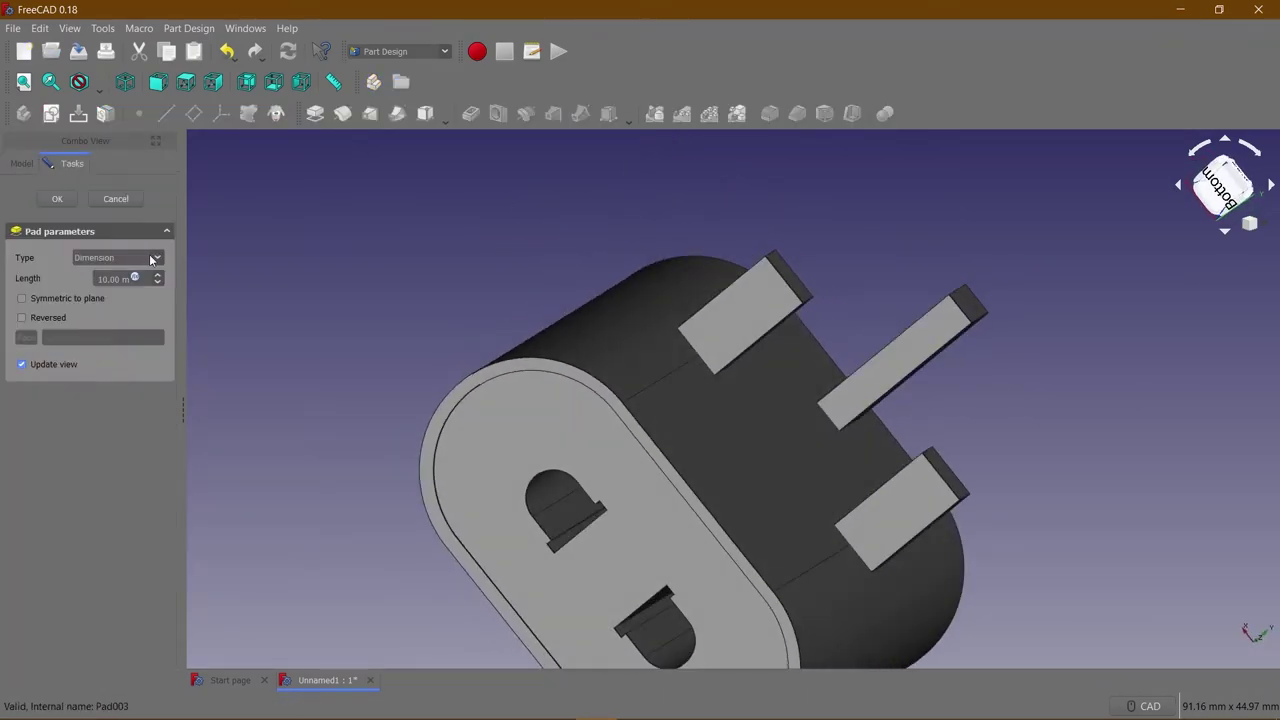
{"action": "left_click", "coordinate": [94, 318]}
{"action": "middle_click_drag", "start_coordinate": [360, 280], "coordinate": [443, 329]}
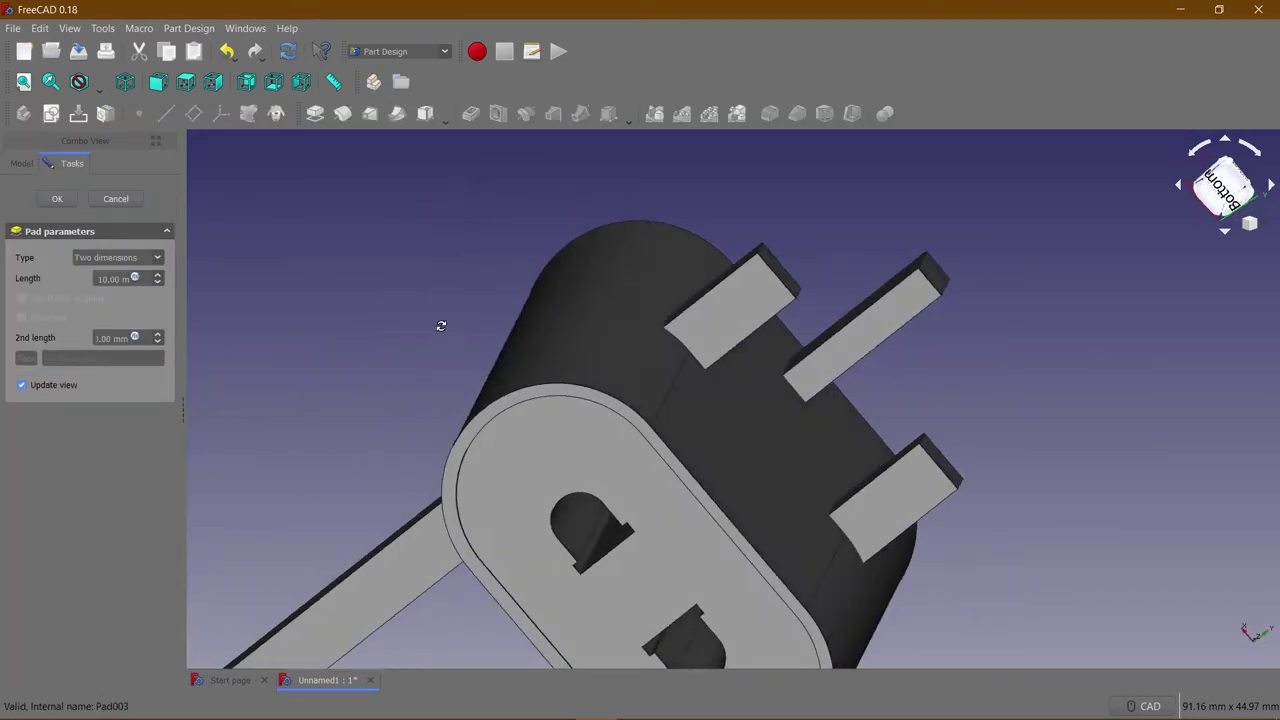
{"action": "key", "text": "Return"}
{"action": "left_click", "coordinate": [604, 266]}
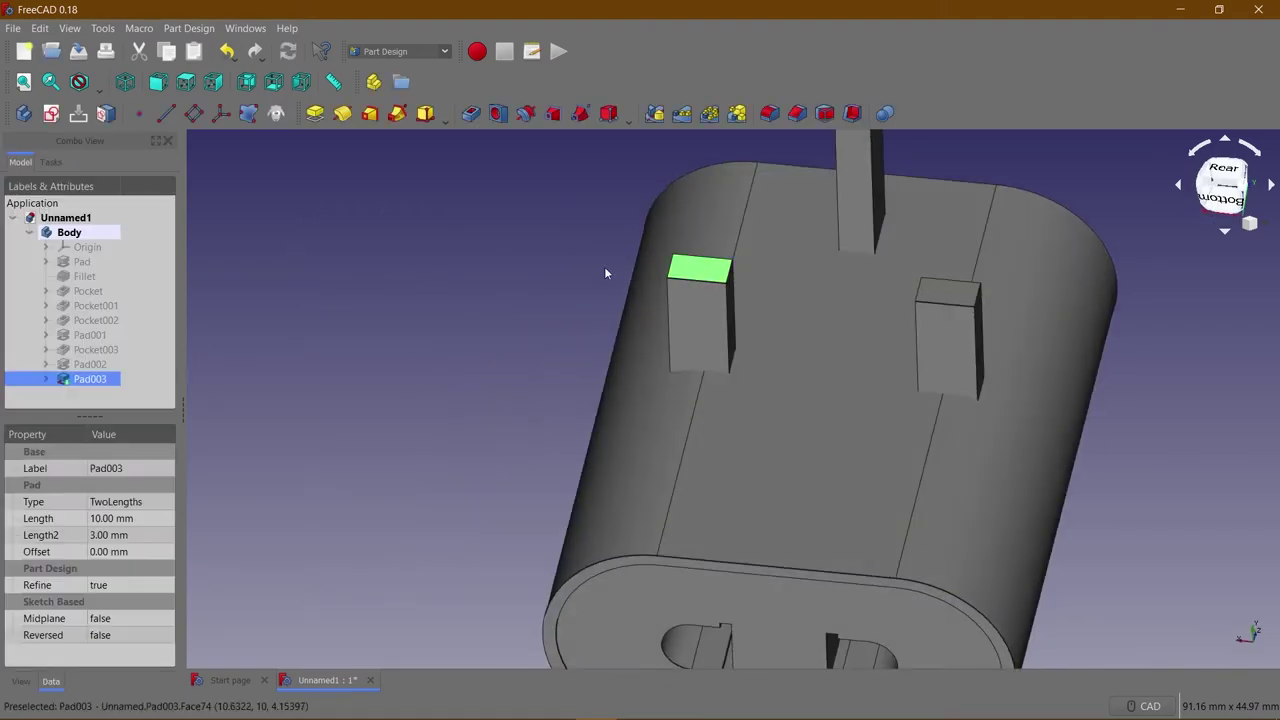
{"action": "scroll", "coordinate": [490, 357], "scroll_direction": "up", "scroll_amount": 3}
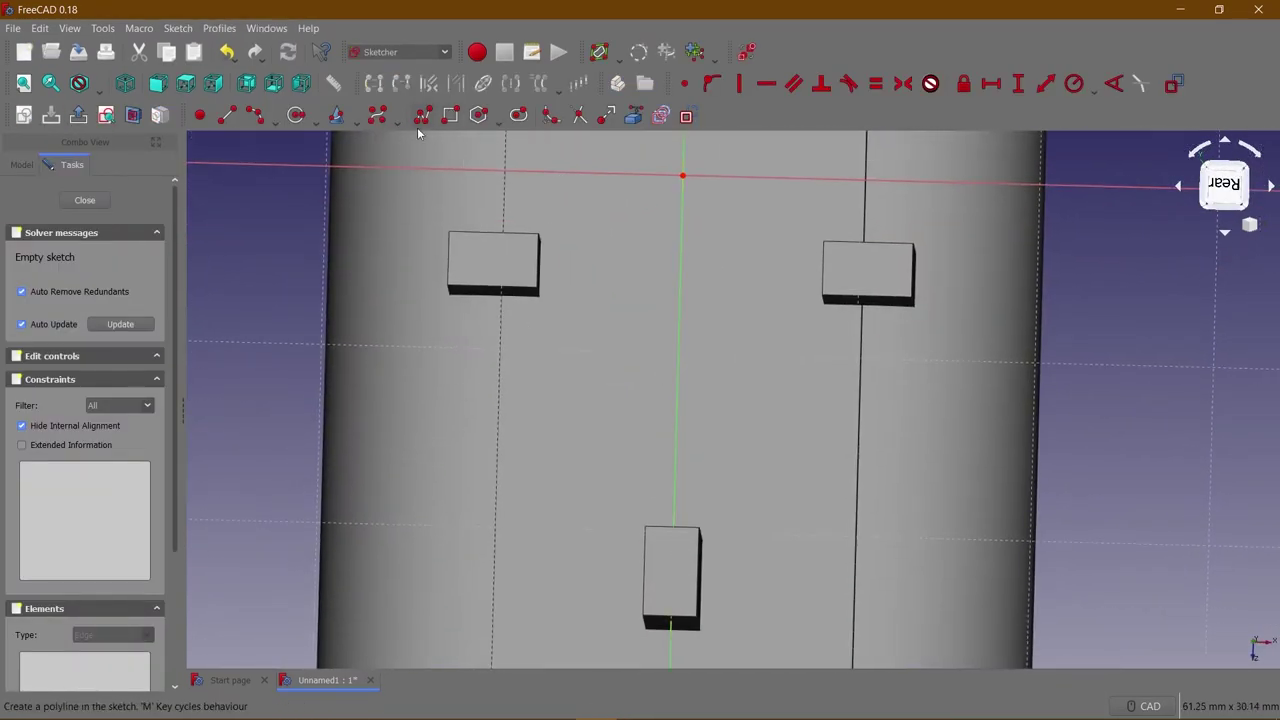
Finish the two rectangles, giving the left one a 4.75 mm width and the right one a height.
{"action": "left_click", "coordinate": [829, 246]}
{"action": "left_click", "coordinate": [907, 287]}
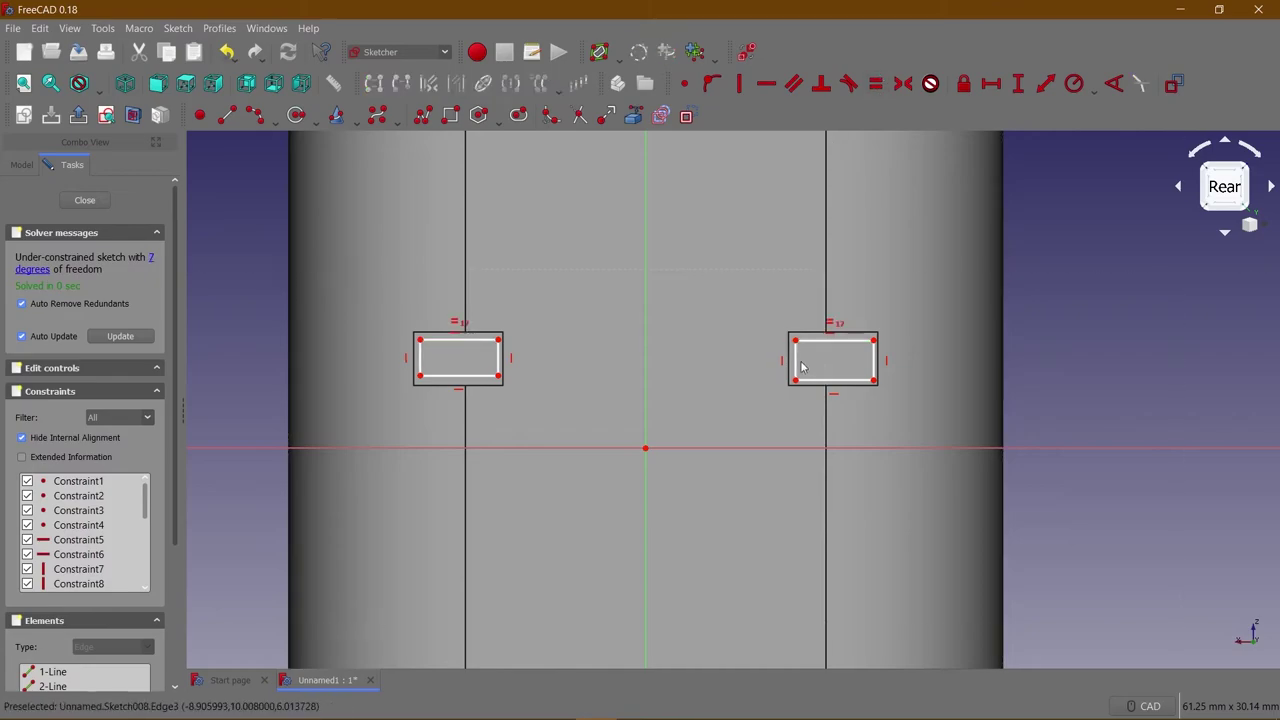
{"action": "left_click", "coordinate": [479, 347]}
{"action": "key", "text": "l"}
{"action": "type", "text": "4.75"}
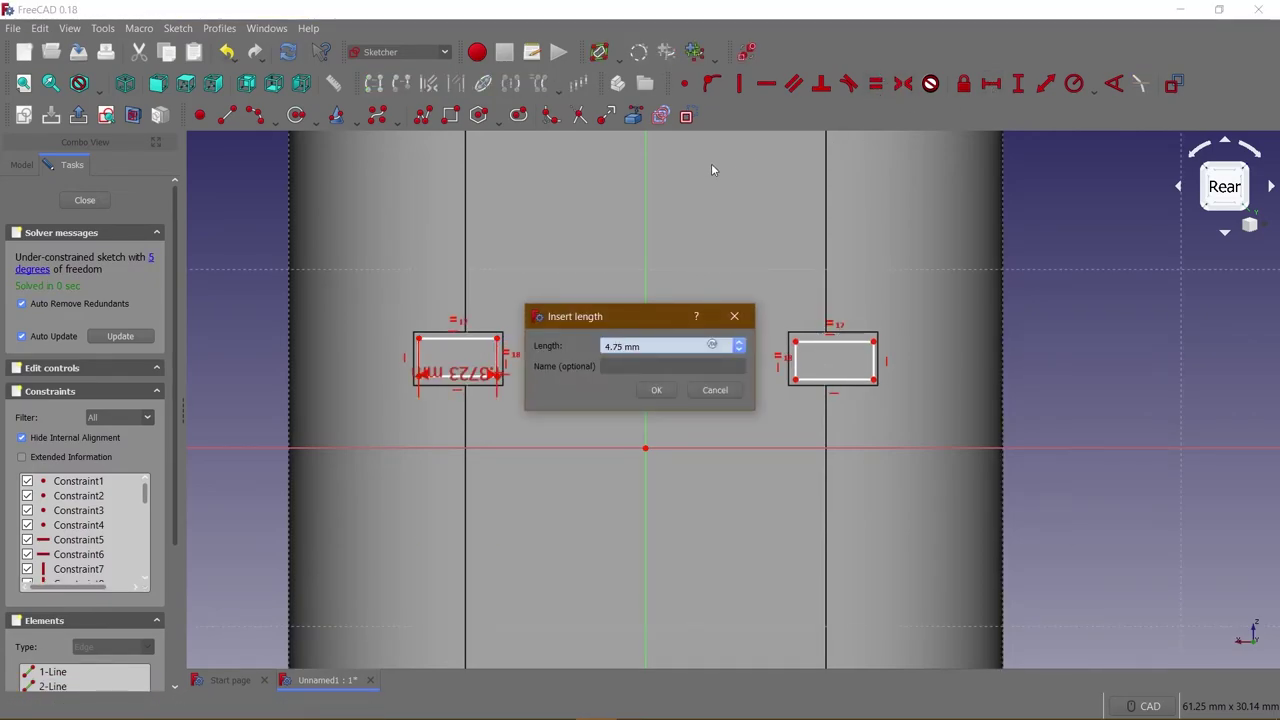
{"action": "key", "text": "Return"}
{"action": "left_click", "coordinate": [790, 358]}
{"action": "key", "text": "i"}
{"action": "key", "text": "Return"}
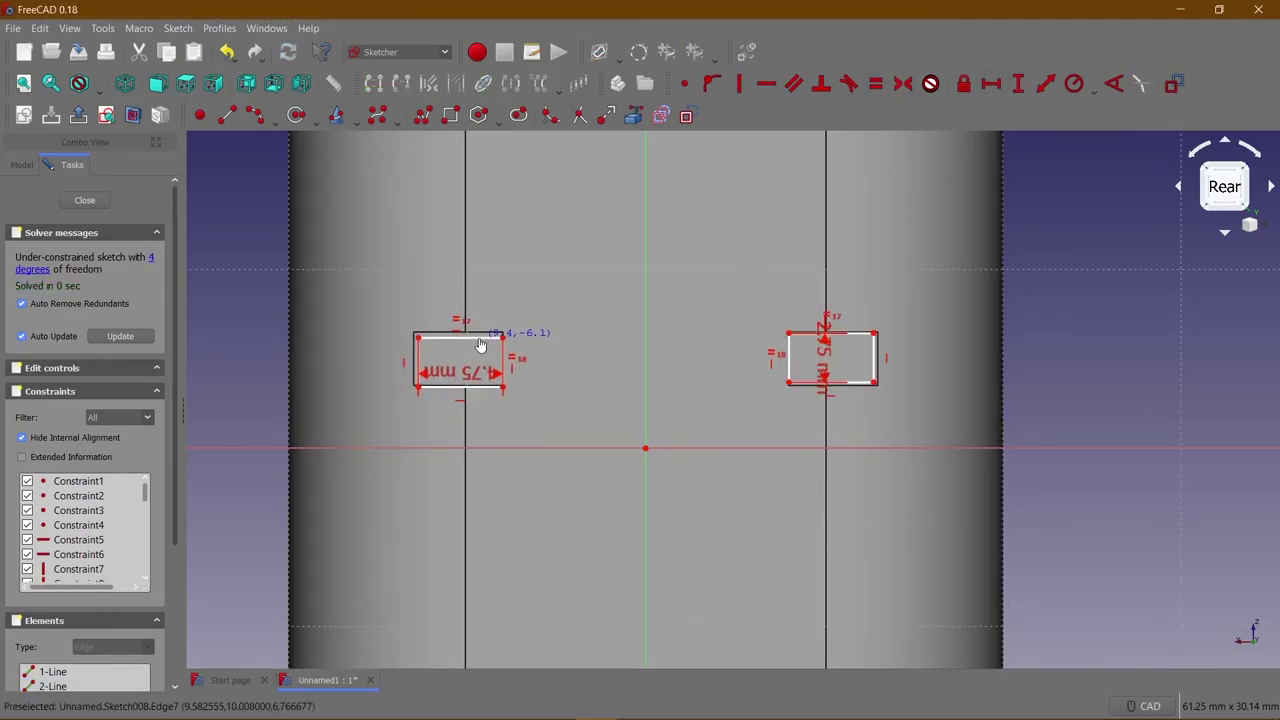
Place the rectangles 8.125 mm either side of centre with a 3.625 mm vertical offset, fully constraining the sketch.
{"action": "key", "text": "l"}
{"action": "type", "text": "8.1"}
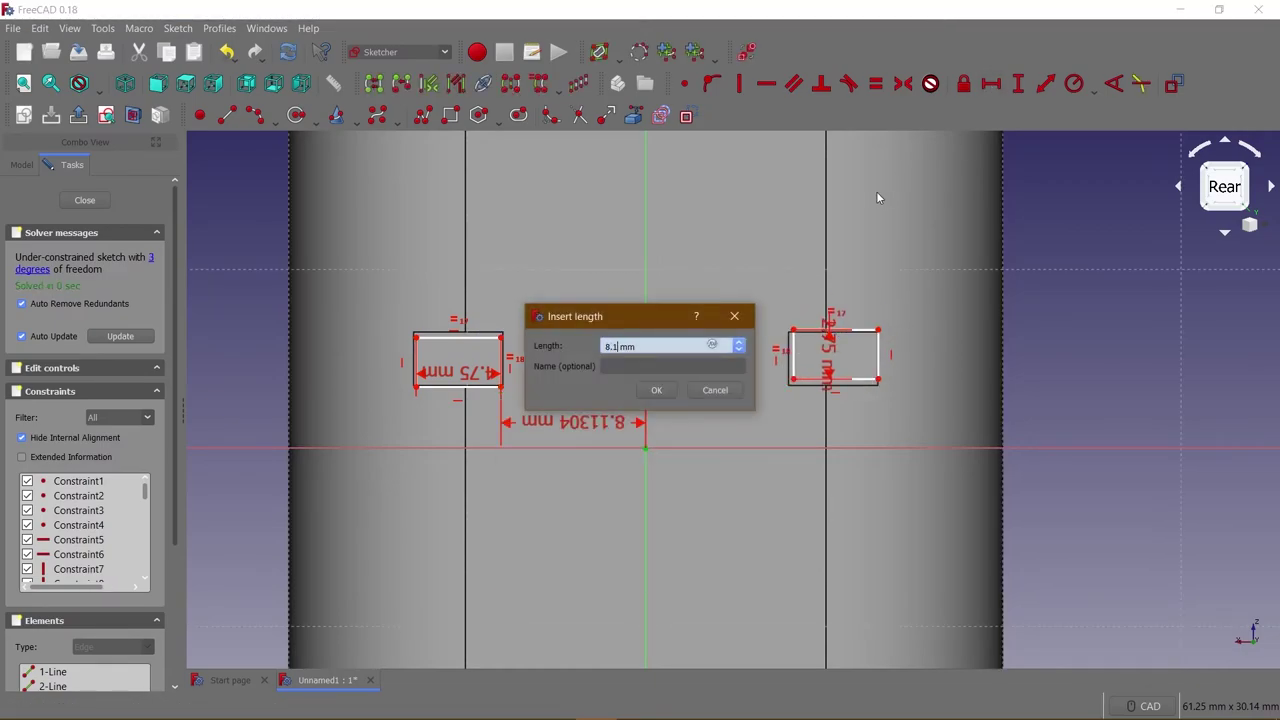
{"action": "key", "text": "Return"}
{"action": "key", "text": "l"}
{"action": "key", "text": "Return"}
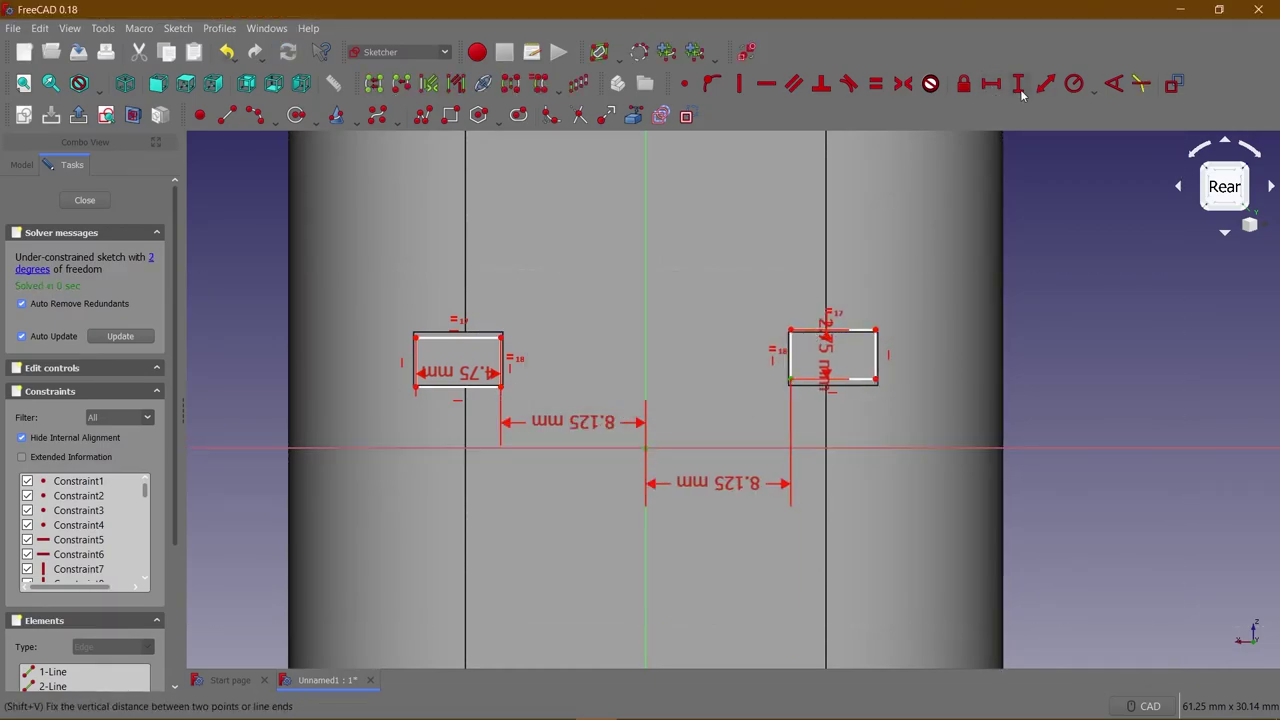
{"action": "left_click", "coordinate": [1019, 86]}
{"action": "type", "text": "25"}
{"action": "key", "text": "Return"}
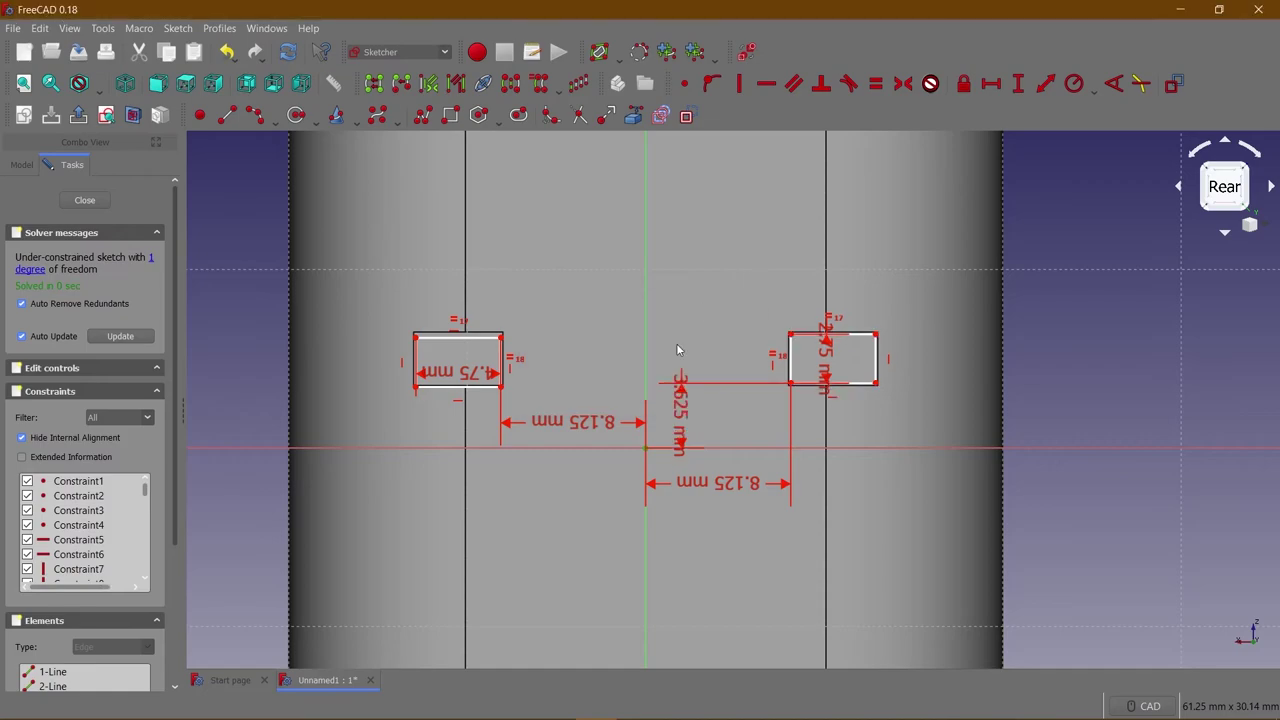
{"action": "key", "text": "i"}
{"action": "key", "text": "Return"}
{"action": "left_click", "coordinate": [747, 51]}
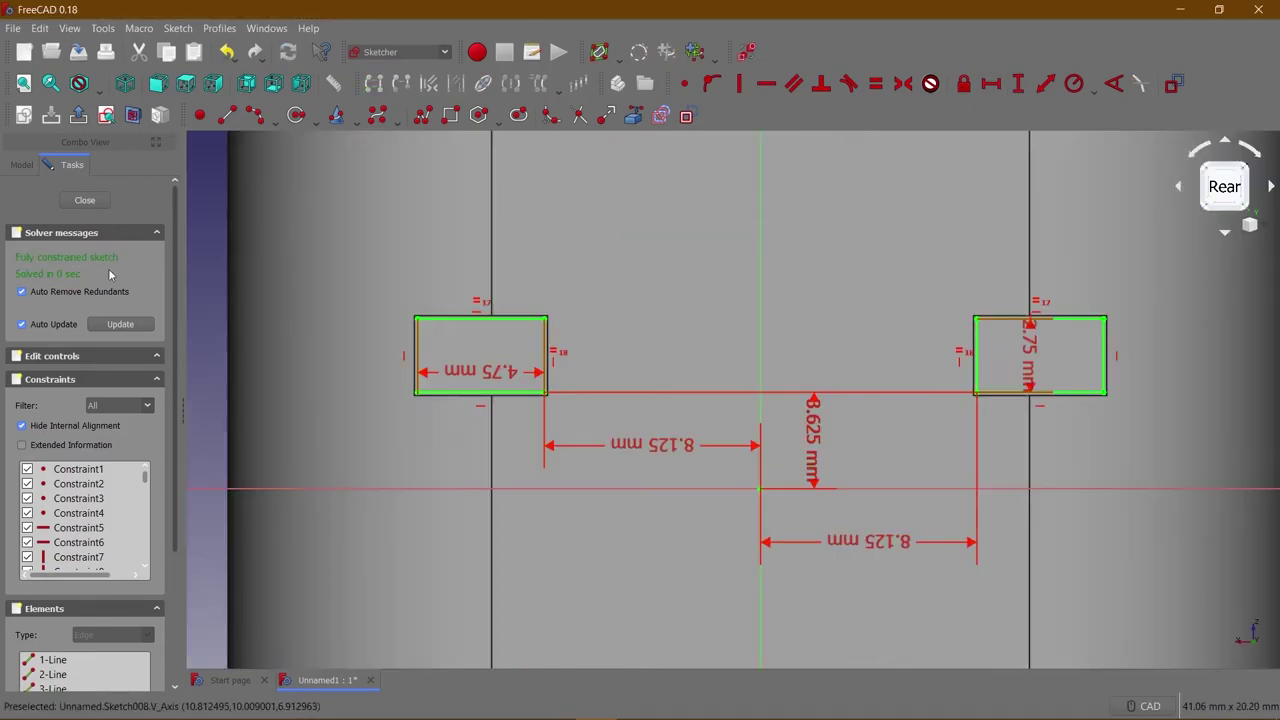
{"action": "left_click", "coordinate": [312, 113]}
Pad the new rectangles 5 mm from the rear.
{"action": "type", "text": "5"}
{"action": "left_click", "coordinate": [59, 198]}
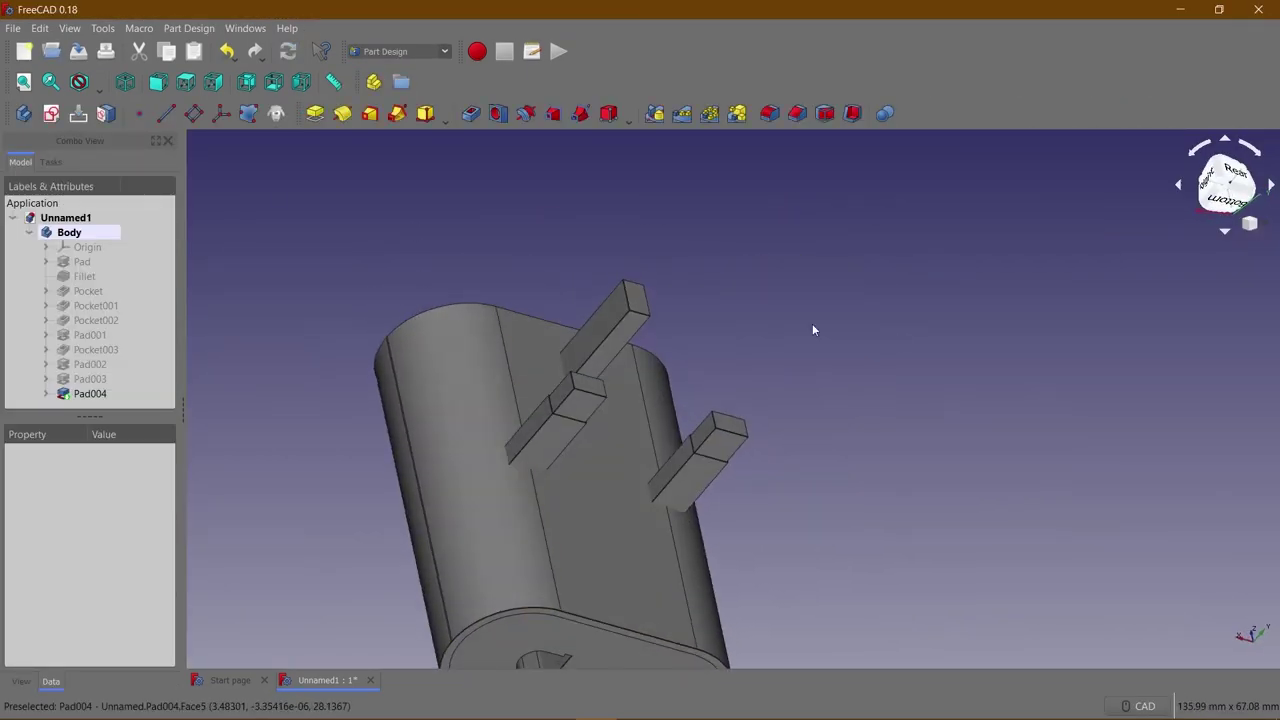
{"action": "middle_click_drag", "start_coordinate": [812, 323], "coordinate": [588, 343]}
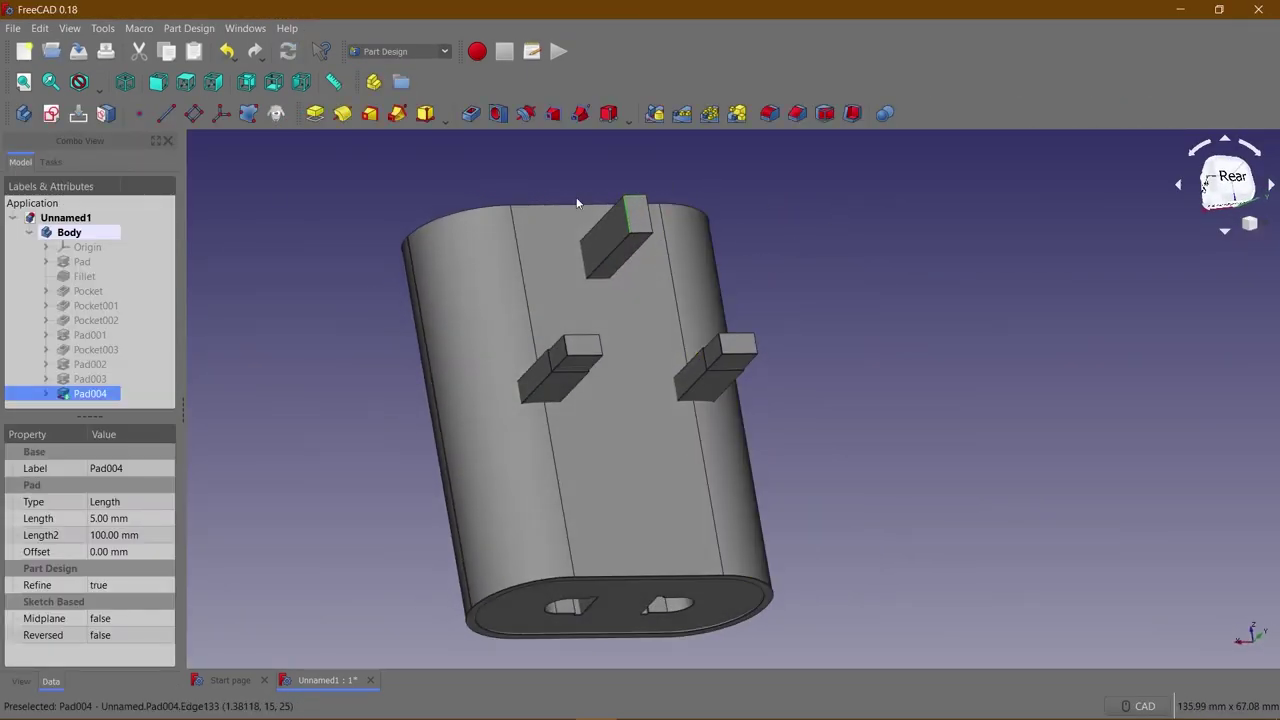
Chamfer the body's edges by 1 mm.
{"action": "left_click", "coordinate": [790, 116]}
{"action": "left_click", "coordinate": [57, 198]}
{"action": "mouse_move", "coordinate": [329, 266]}
{"action": "middle_mouse_down"}
{"action": "mouse_move", "coordinate": [508, 279]}
{"action": "mouse_move", "coordinate": [463, 199]}
{"action": "middle_mouse_up"}
Open the part's appearance options and select faces to colour individually.
{"action": "left_click", "coordinate": [69, 28]}
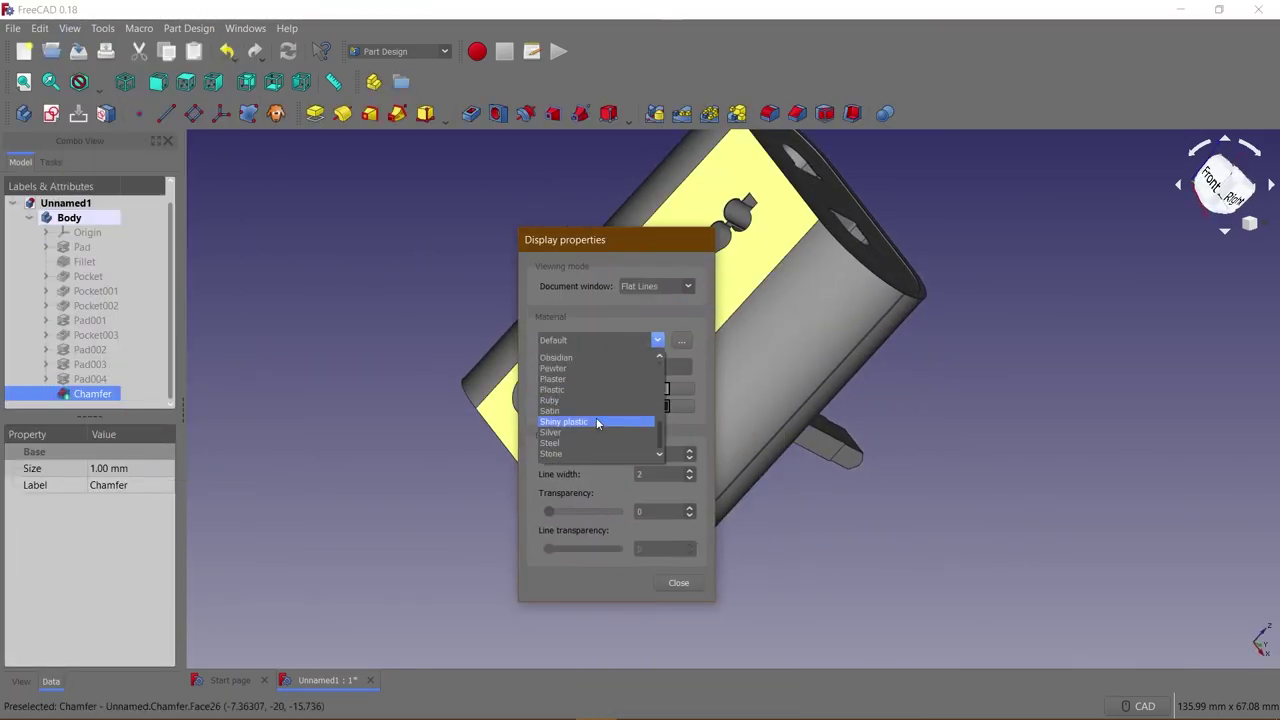
{"action": "mouse_move", "coordinate": [649, 409]}
{"action": "middle_mouse_down"}
{"action": "mouse_move", "coordinate": [686, 298]}
{"action": "mouse_move", "coordinate": [603, 403]}
{"action": "mouse_move", "coordinate": [606, 290]}
{"action": "middle_mouse_up"}
{"action": "scroll", "coordinate": [580, 415], "scroll_direction": "up", "scroll_amount": 5}
Select several body faces, including a chamfer face and an edge face, for recolouring.
{"action": "scroll", "coordinate": [634, 163], "scroll_direction": "up", "scroll_amount": 3}
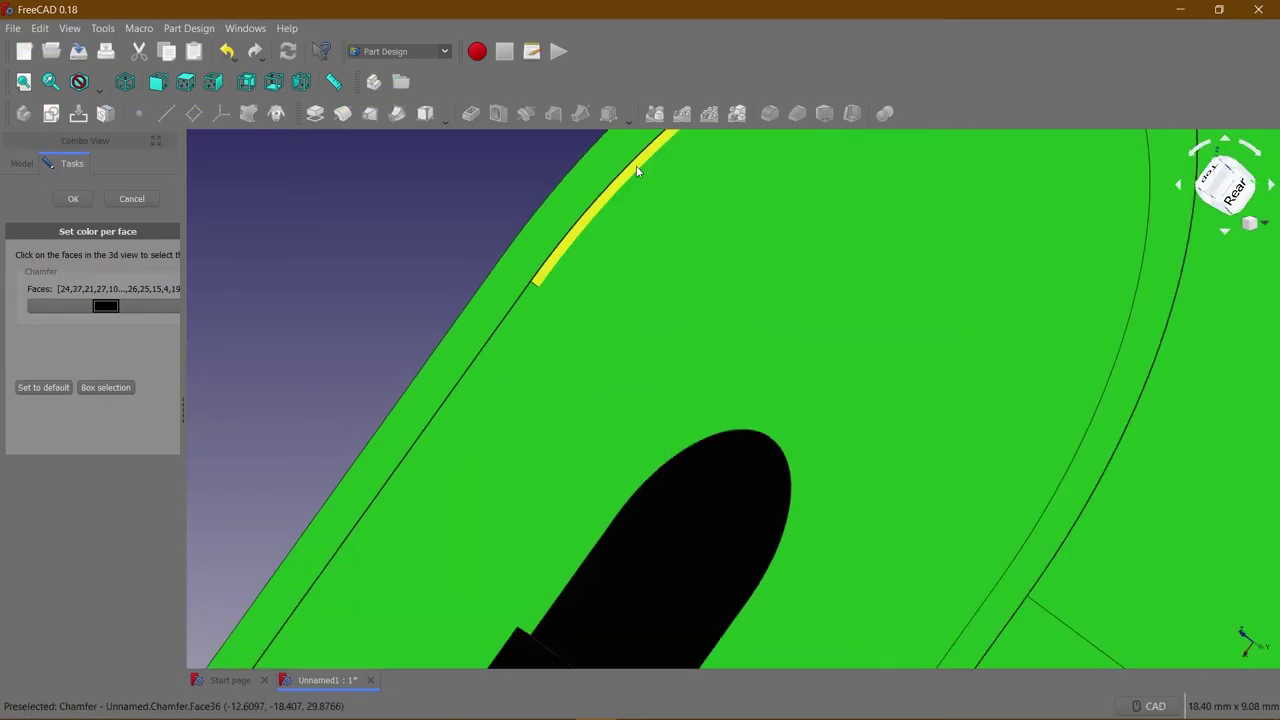
{"action": "scroll", "coordinate": [634, 300], "scroll_direction": "down", "scroll_amount": 5}
{"action": "left_click", "coordinate": [606, 354]}
{"action": "scroll", "coordinate": [606, 354], "scroll_direction": "up", "scroll_amount": 3}
{"action": "scroll", "coordinate": [830, 320], "scroll_direction": "up", "scroll_amount": 4}
{"action": "scroll", "coordinate": [830, 320], "scroll_direction": "down", "scroll_amount": 5}
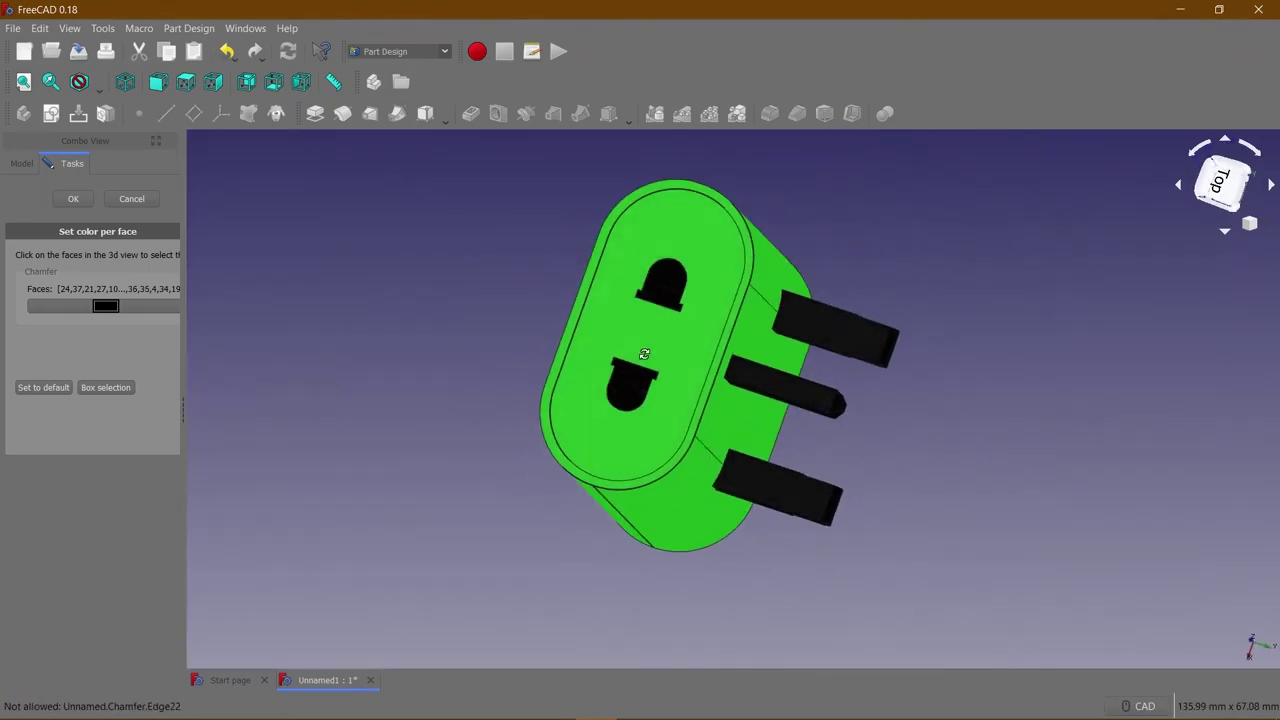
{"action": "scroll", "coordinate": [663, 200], "scroll_direction": "up", "scroll_amount": 2}
{"action": "mouse_move", "coordinate": [663, 200]}
{"action": "middle_mouse_down"}
{"action": "mouse_move", "coordinate": [818, 308]}
{"action": "mouse_move", "coordinate": [497, 249]}
{"action": "middle_mouse_up"}
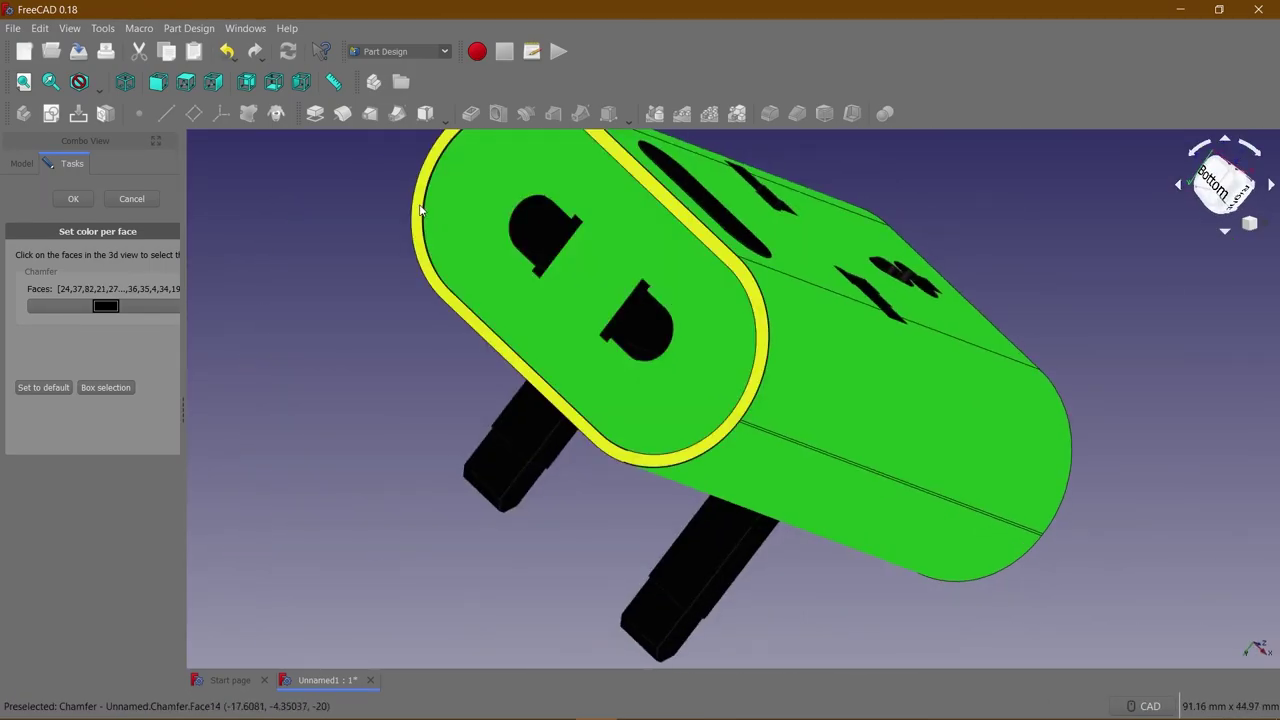
{"action": "scroll", "coordinate": [497, 249], "scroll_direction": "up", "scroll_amount": 5}
{"action": "left_click", "coordinate": [497, 249]}
{"action": "scroll", "coordinate": [600, 429], "scroll_direction": "down", "scroll_amount": 2}
{"action": "left_click", "coordinate": [600, 429]}
{"action": "scroll", "coordinate": [645, 341], "scroll_direction": "down", "scroll_amount": 2}
{"action": "scroll", "coordinate": [645, 341], "scroll_direction": "up", "scroll_amount": 5}
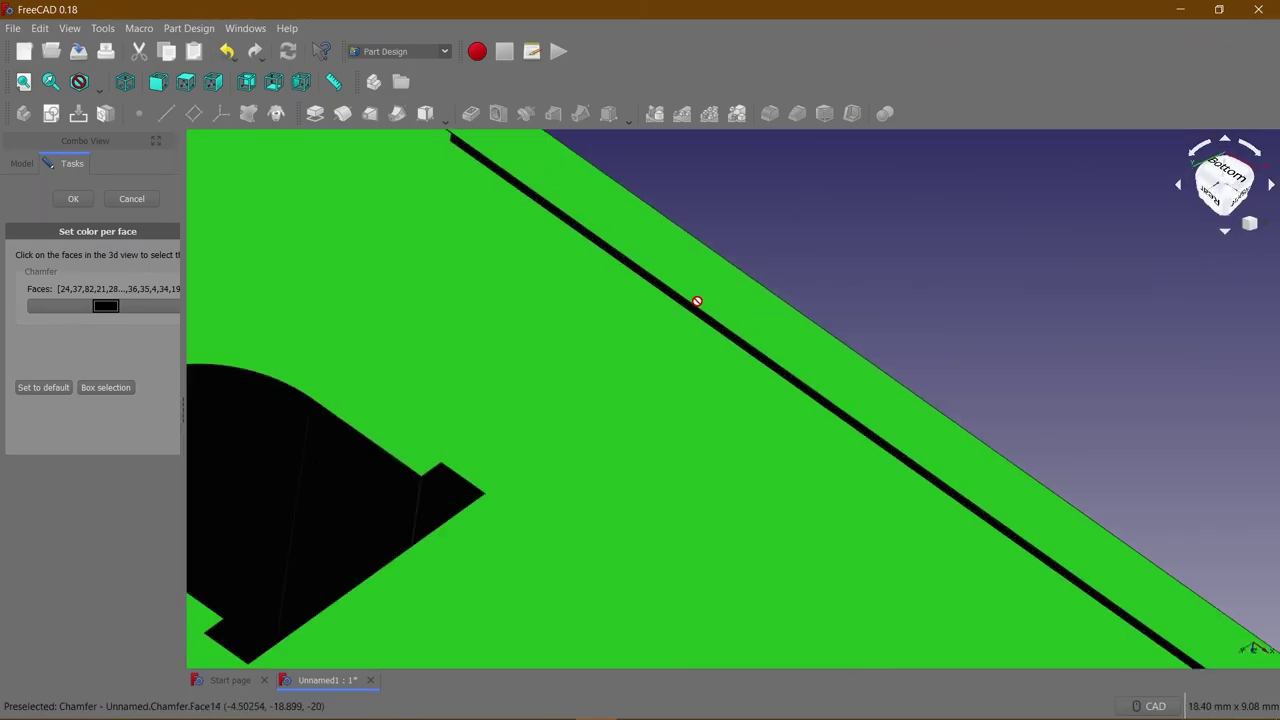
{"action": "left_click", "coordinate": [731, 321]}
{"action": "scroll", "coordinate": [877, 331], "scroll_direction": "down", "scroll_amount": 4}
Colour the selected body faces orange-red (#ff5500).
{"action": "middle_click_drag", "start_coordinate": [877, 331], "coordinate": [182, 216]}
{"action": "scroll", "coordinate": [563, 366], "scroll_direction": "up", "scroll_amount": 3}
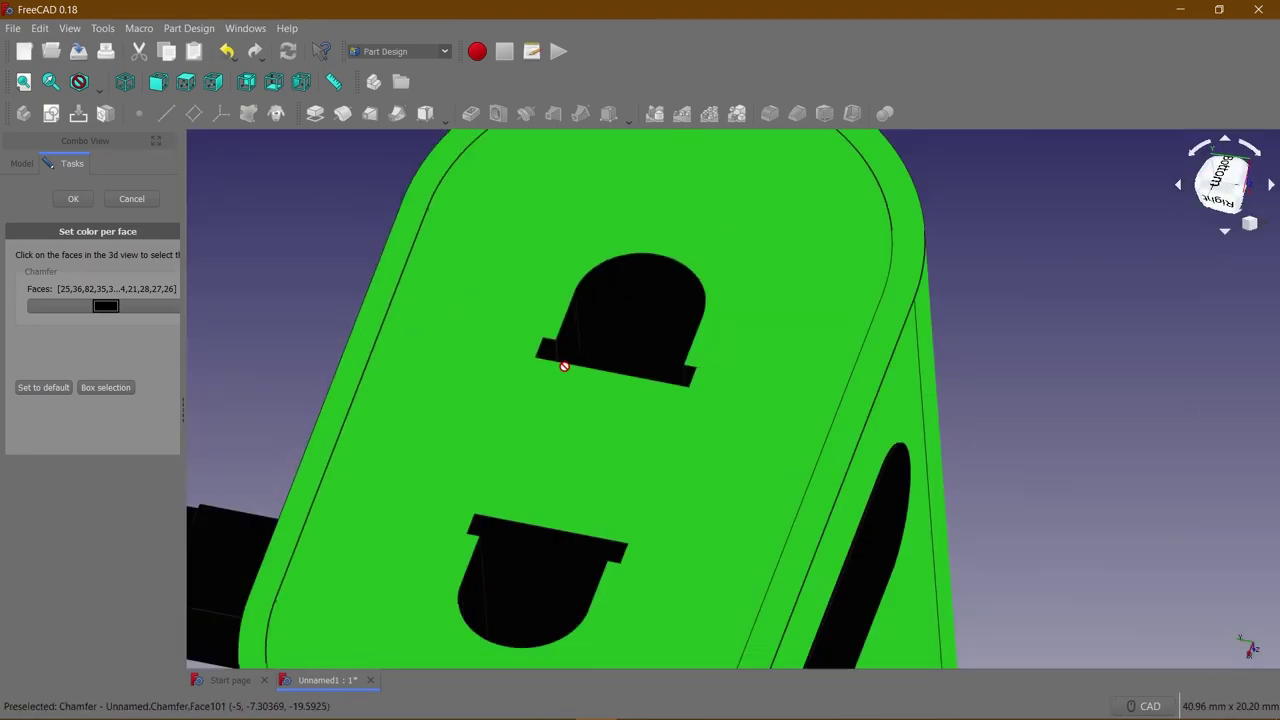
{"action": "middle_click_drag", "start_coordinate": [563, 366], "coordinate": [370, 259]}
{"action": "scroll", "coordinate": [971, 482], "scroll_direction": "up", "scroll_amount": 3}
{"action": "left_click", "coordinate": [105, 306]}
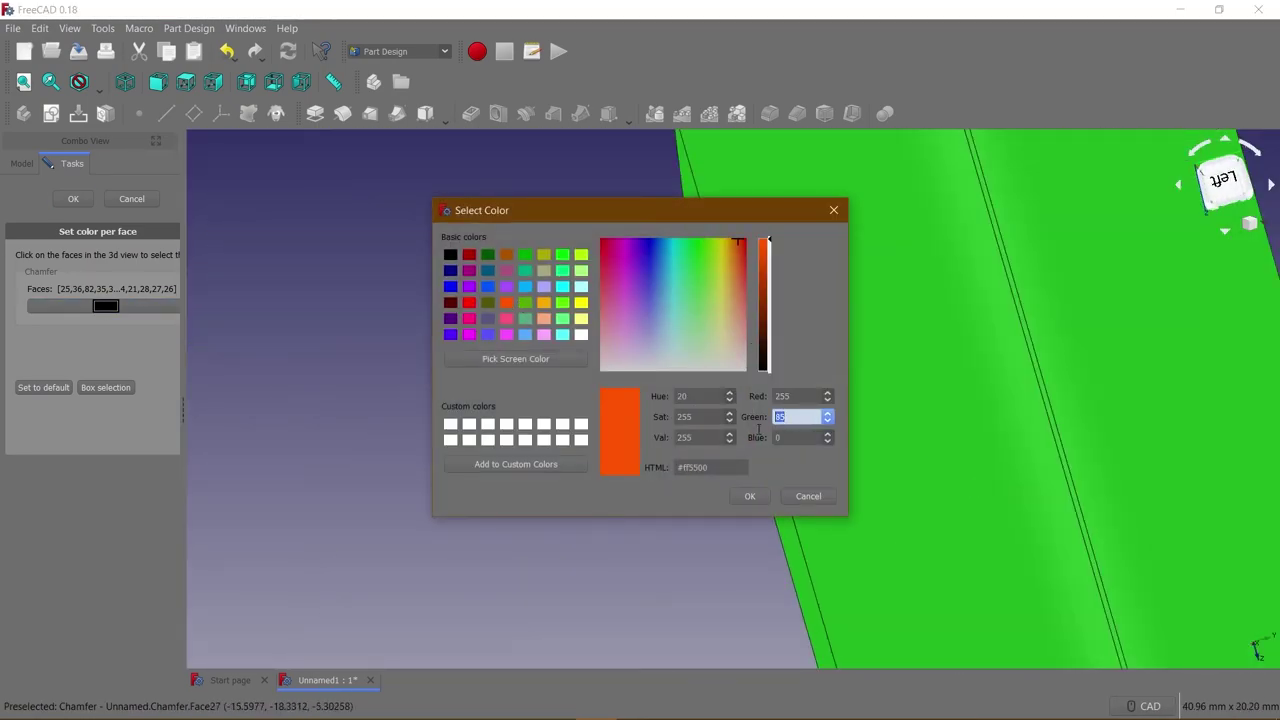
{"action": "type", "text": "0"}
{"action": "left_click", "coordinate": [749, 496]}
Select the remaining body faces and the chamfer faces and colour them dark red (#a50000).
{"action": "middle_click_drag", "start_coordinate": [524, 422], "coordinate": [729, 371]}
{"action": "left_click", "coordinate": [729, 371]}
{"action": "scroll", "coordinate": [629, 237], "scroll_direction": "up", "scroll_amount": 3}
{"action": "left_click", "coordinate": [598, 449]}
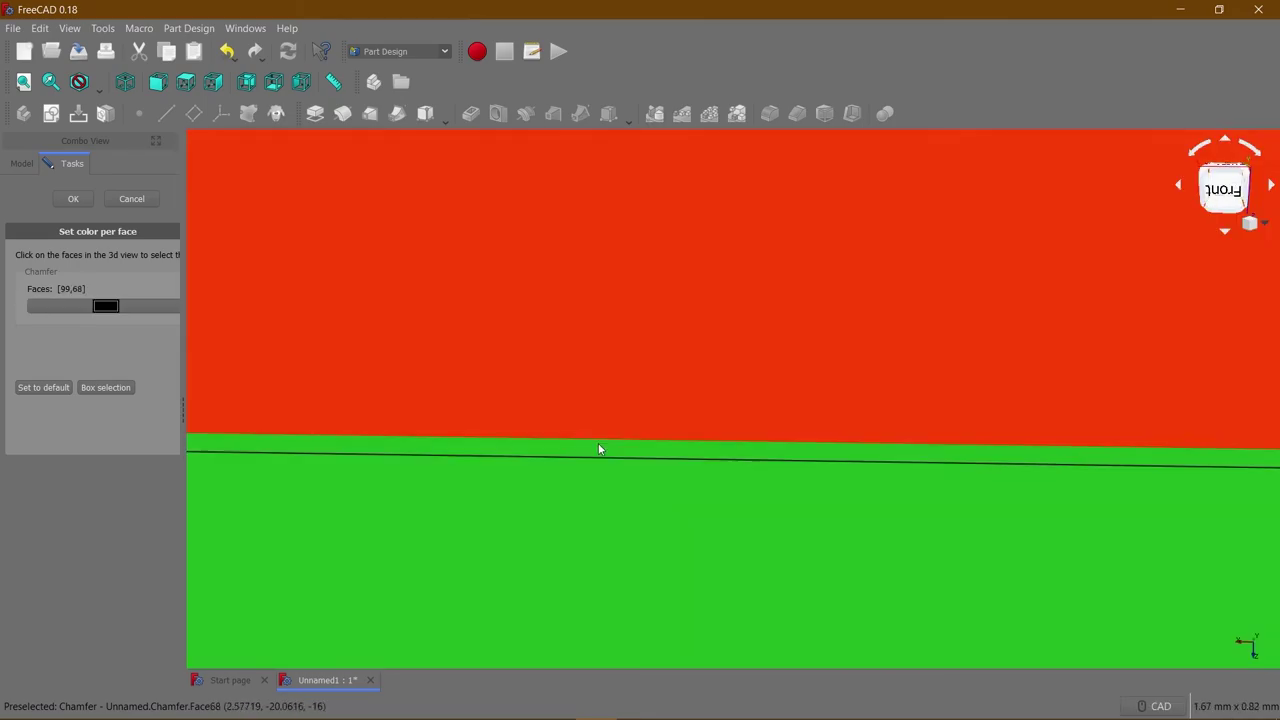
{"action": "scroll", "coordinate": [598, 449], "scroll_direction": "down", "scroll_amount": 2}
{"action": "left_click", "coordinate": [566, 366]}
{"action": "scroll", "coordinate": [566, 366], "scroll_direction": "up", "scroll_amount": 3}
{"action": "scroll", "coordinate": [654, 375], "scroll_direction": "down", "scroll_amount": 5}
{"action": "left_click", "coordinate": [654, 375]}
{"action": "scroll", "coordinate": [811, 232], "scroll_direction": "up", "scroll_amount": 5}
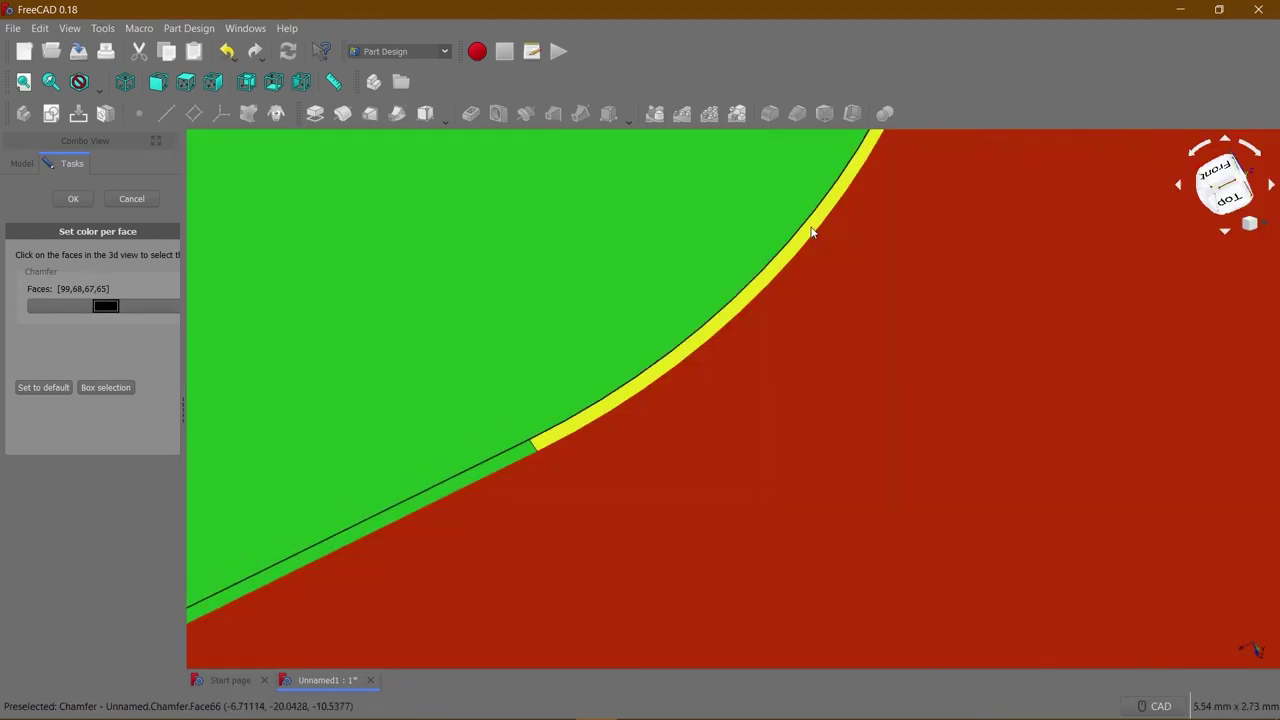
{"action": "left_click", "coordinate": [811, 232]}
{"action": "scroll", "coordinate": [640, 480], "scroll_direction": "down", "scroll_amount": 3}
{"action": "middle_click_drag", "start_coordinate": [640, 480], "coordinate": [586, 357]}
{"action": "left_click", "coordinate": [105, 306]}
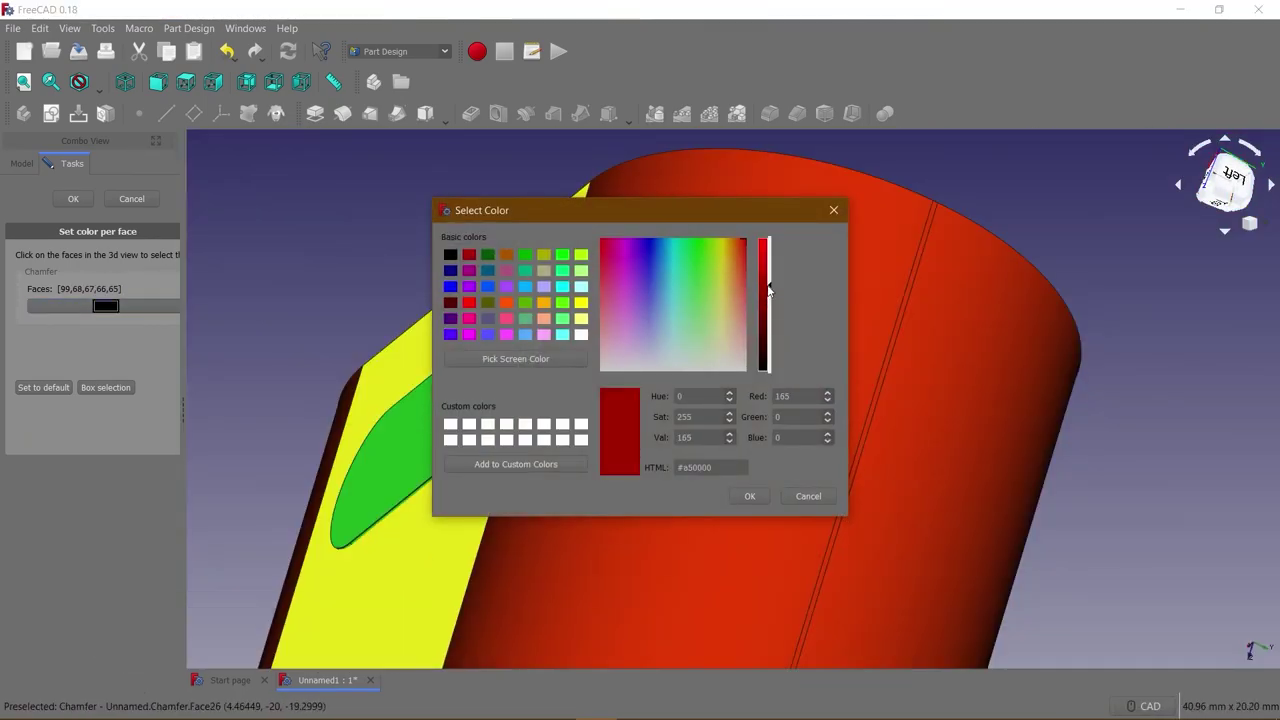
{"action": "left_click", "coordinate": [749, 496]}
Colour the rear pin tips yellow (#aaaa00), finish per-face colouring, and show the isometric view.
{"action": "scroll", "coordinate": [623, 480], "scroll_direction": "down", "scroll_amount": 3}
{"action": "middle_click_drag", "start_coordinate": [623, 480], "coordinate": [623, 480]}
{"action": "scroll", "coordinate": [771, 305], "scroll_direction": "up", "scroll_amount": 4}
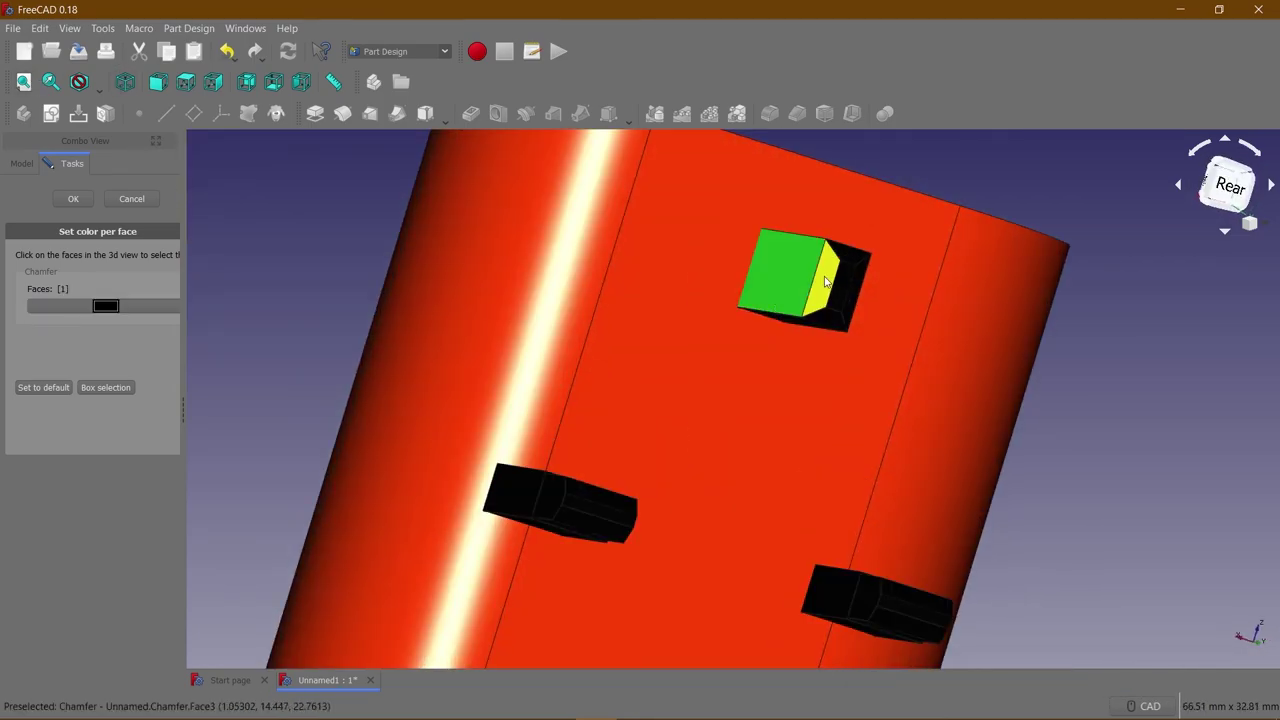
{"action": "left_click", "coordinate": [919, 603]}
{"action": "mouse_move", "coordinate": [903, 320]}
{"action": "middle_mouse_down"}
{"action": "mouse_move", "coordinate": [645, 206]}
{"action": "mouse_move", "coordinate": [706, 343]}
{"action": "middle_mouse_up"}
{"action": "scroll", "coordinate": [706, 343], "scroll_direction": "down", "scroll_amount": 3}
{"action": "middle_click_drag", "start_coordinate": [820, 334], "coordinate": [778, 368]}
{"action": "left_click", "coordinate": [105, 306]}
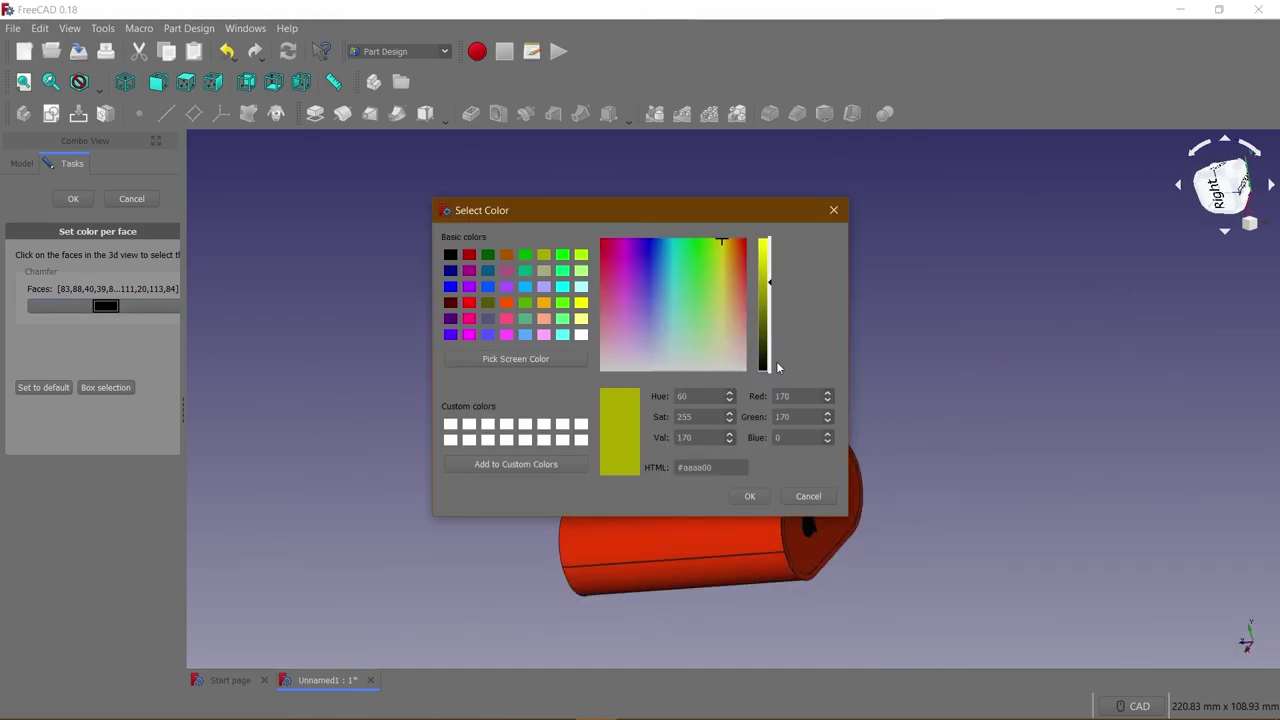
{"action": "left_click", "coordinate": [749, 496]}
{"action": "left_click", "coordinate": [73, 198]}
{"action": "left_click", "coordinate": [125, 81]}
{"action": "left_click", "coordinate": [28, 83]}
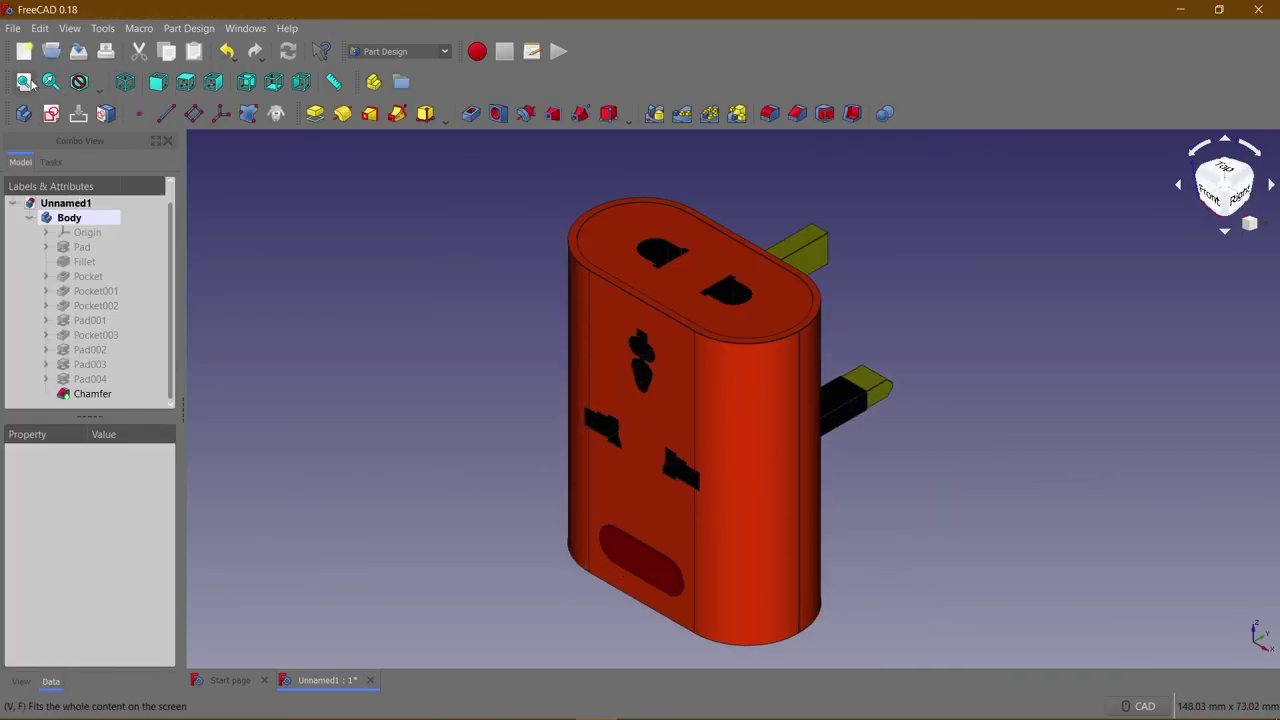
{"action": "mouse_move", "coordinate": [1035, 344]}
{"action": "middle_mouse_down"}
{"action": "mouse_move", "coordinate": [851, 249]}
{"action": "mouse_move", "coordinate": [869, 471]}
{"action": "mouse_move", "coordinate": [1031, 251]}
{"action": "mouse_move", "coordinate": [981, 256]}
{"action": "middle_mouse_up"}
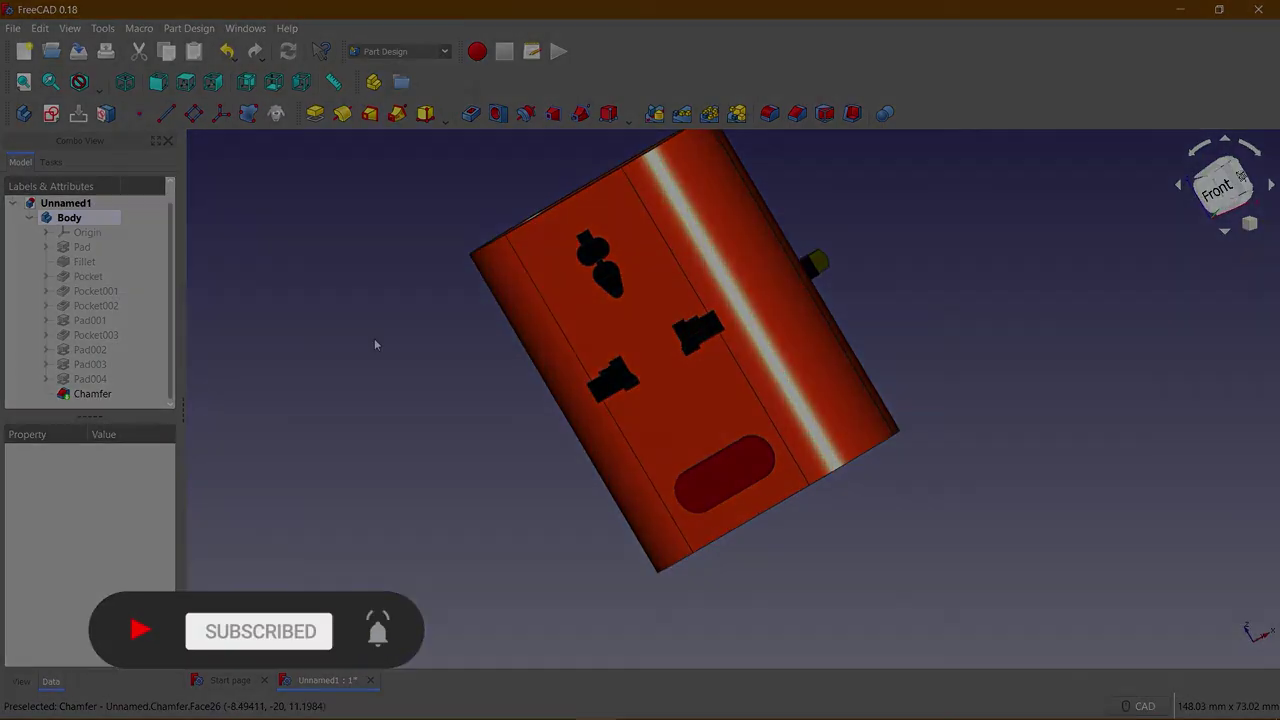